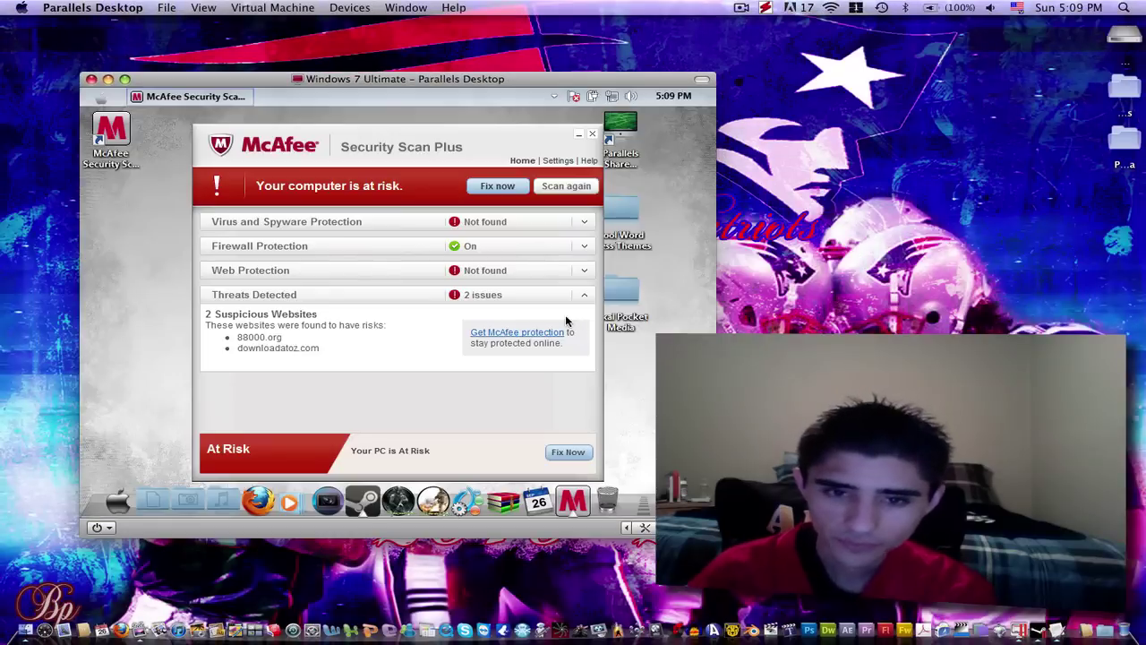
Make the Windows 7 virtual machine full screen and close McAfee Security Scan Plus.
key(ctrl+super+f)
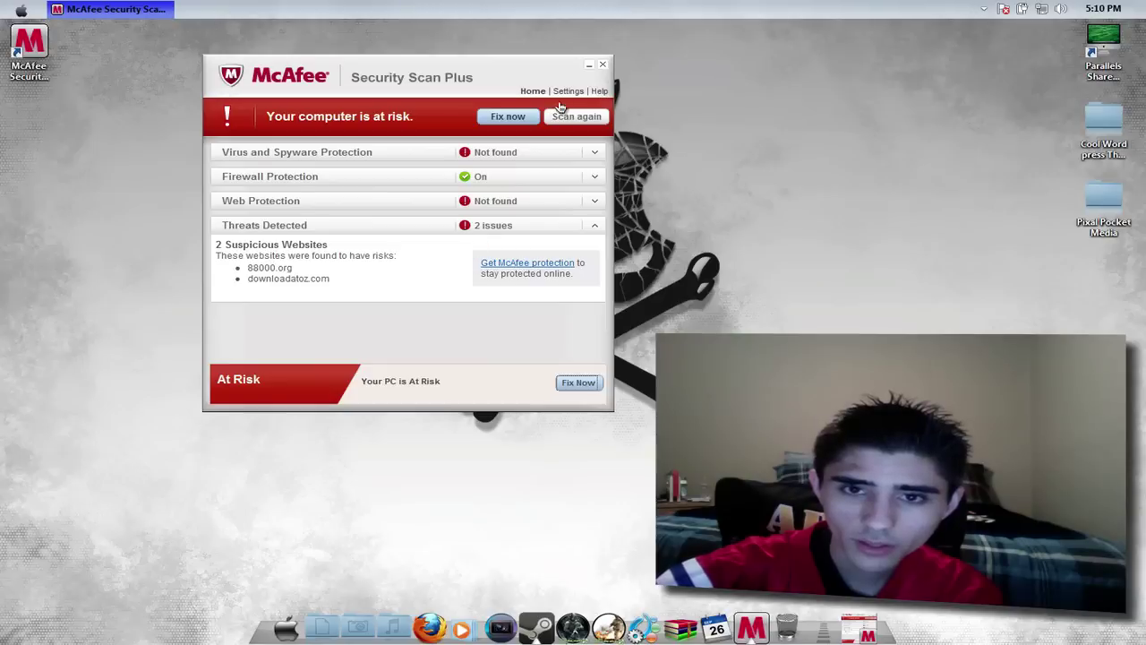
click(604, 66)
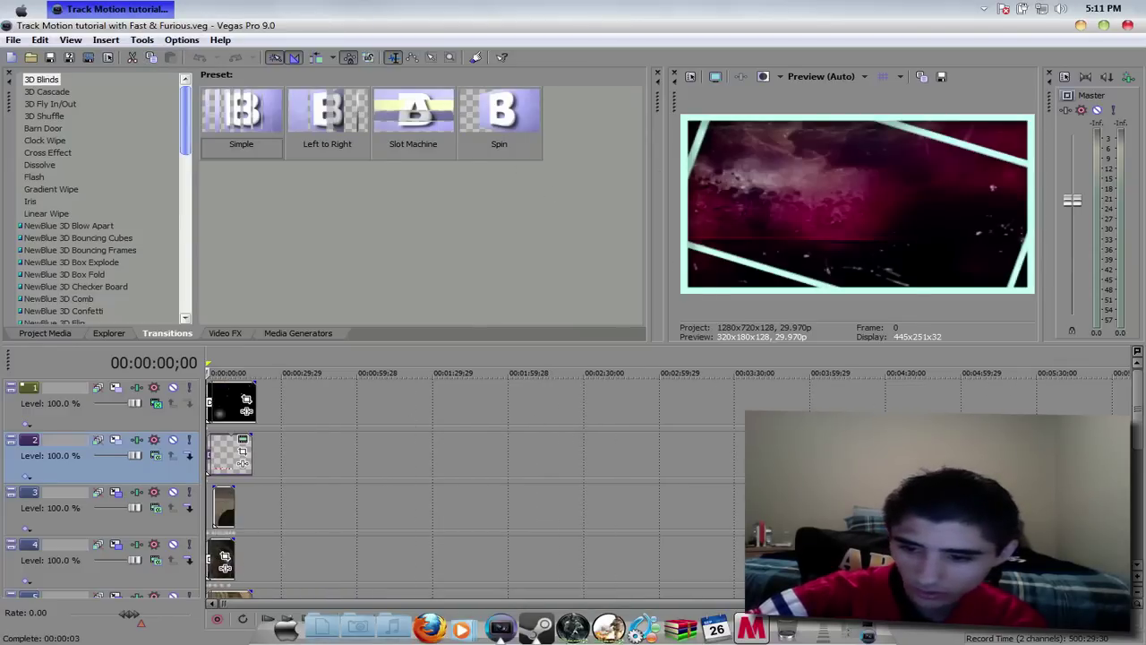
Zoom the timeline to show the first 30 seconds and select the time range from the project start to about 13 seconds.
key(Up)
key(Up)
key(Up)
key(Up)
key(Up)
key(Up)
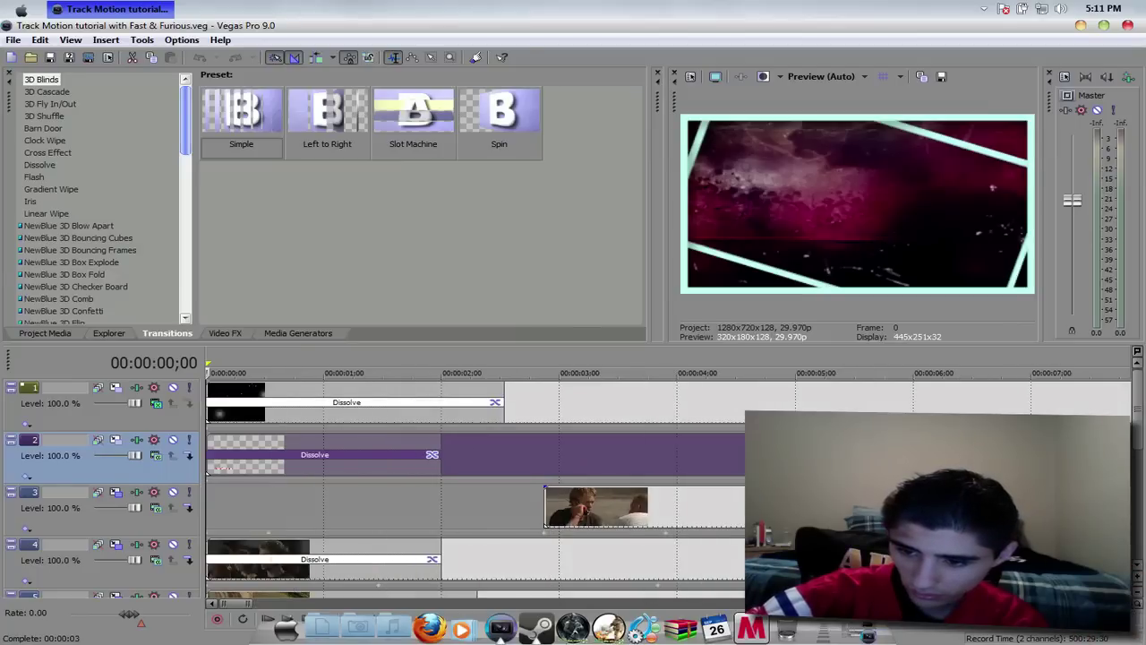
key(Down)
key(Down)
key(Down)
key(Down)
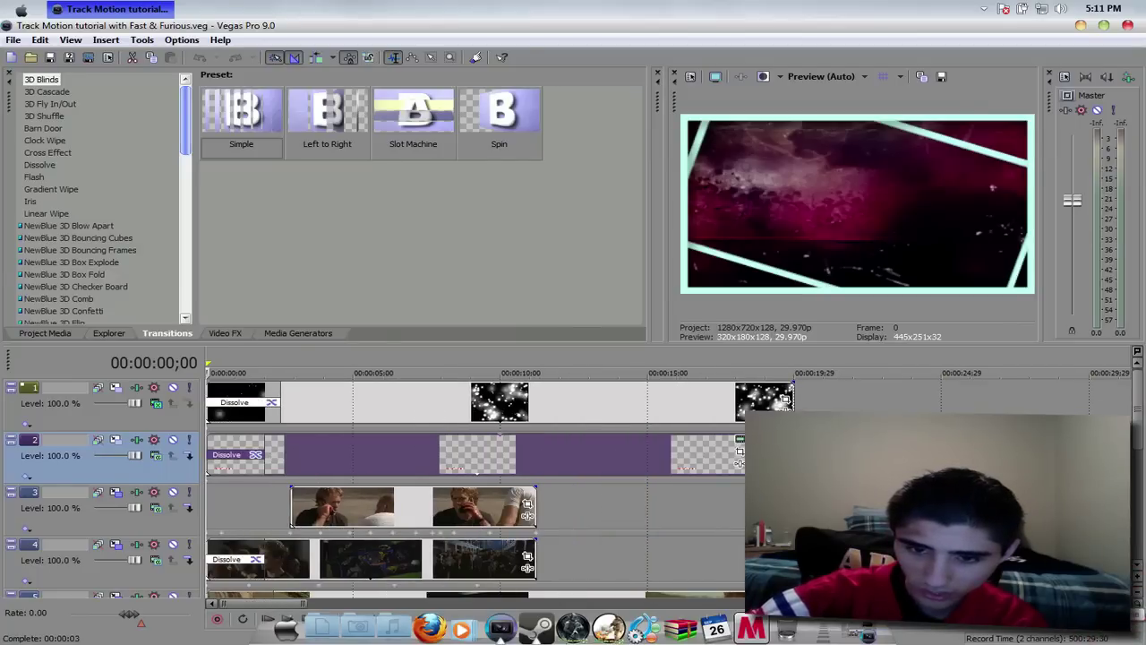
drag(584, 524, 563, 524)
drag(415, 538, 77, 528)
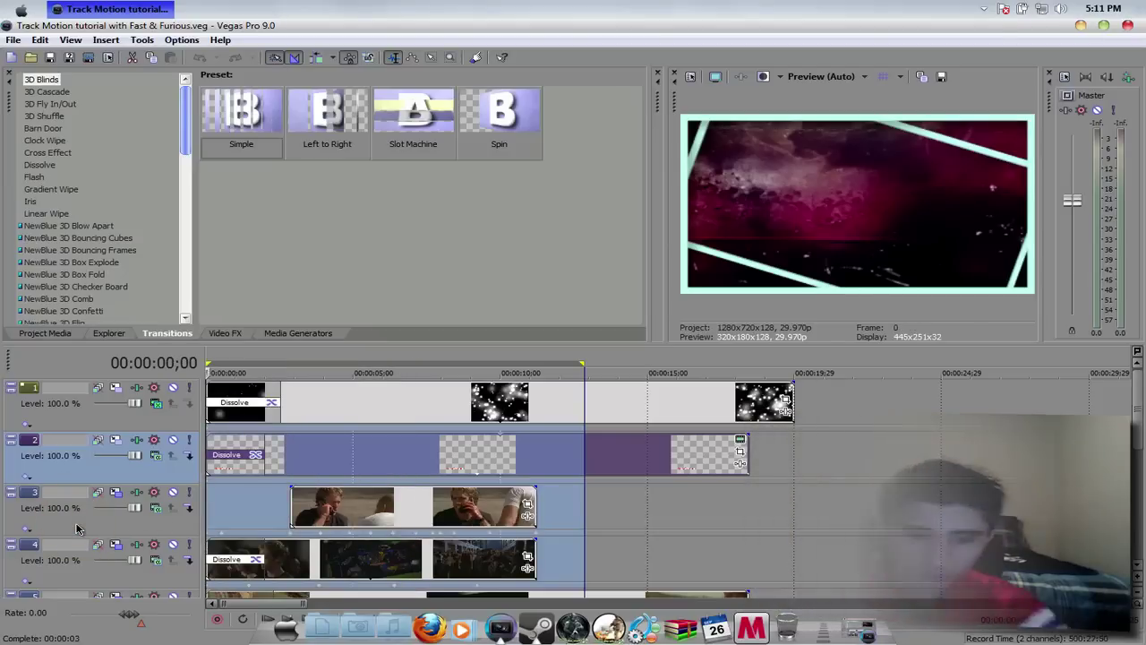
Step the playhead forward from the project start in small increments.
key(Right)
key(Right)
key(Right)
key(Right)
key(Right)
key(Right)
key(Right)
key(Right)
key(Right)
key(Right)
key(Right)
key(Right)
key(Right)
key(Right)
key(Right)
key(Right)
key(Right)
key(Right)
key(Right)
Locate the Track Motion command among the video tools and browse the NewBlue 3D transitions.
click(140, 42)
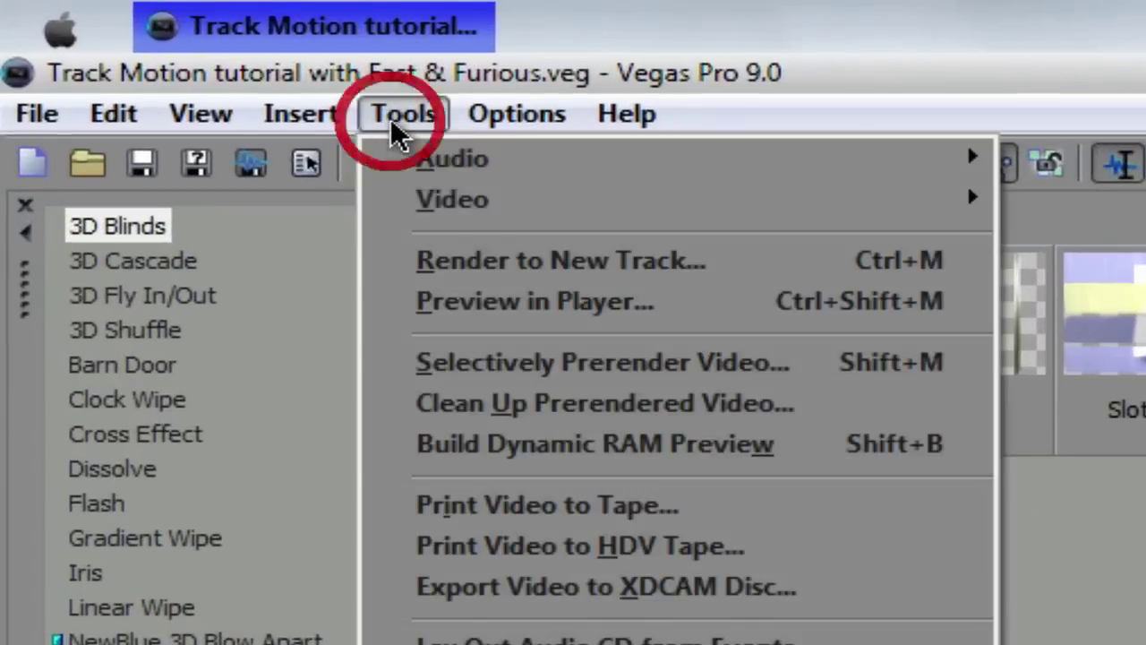
click(391, 118)
click(516, 114)
mouse_move(403, 114)
mouse_move(452, 204)
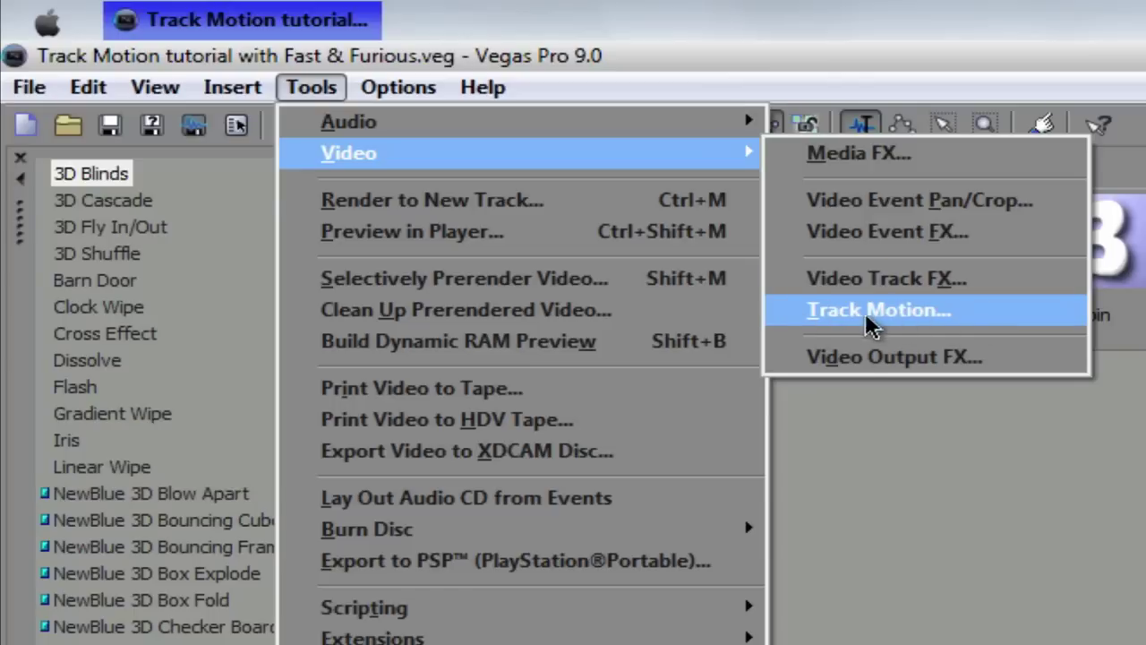
click(925, 602)
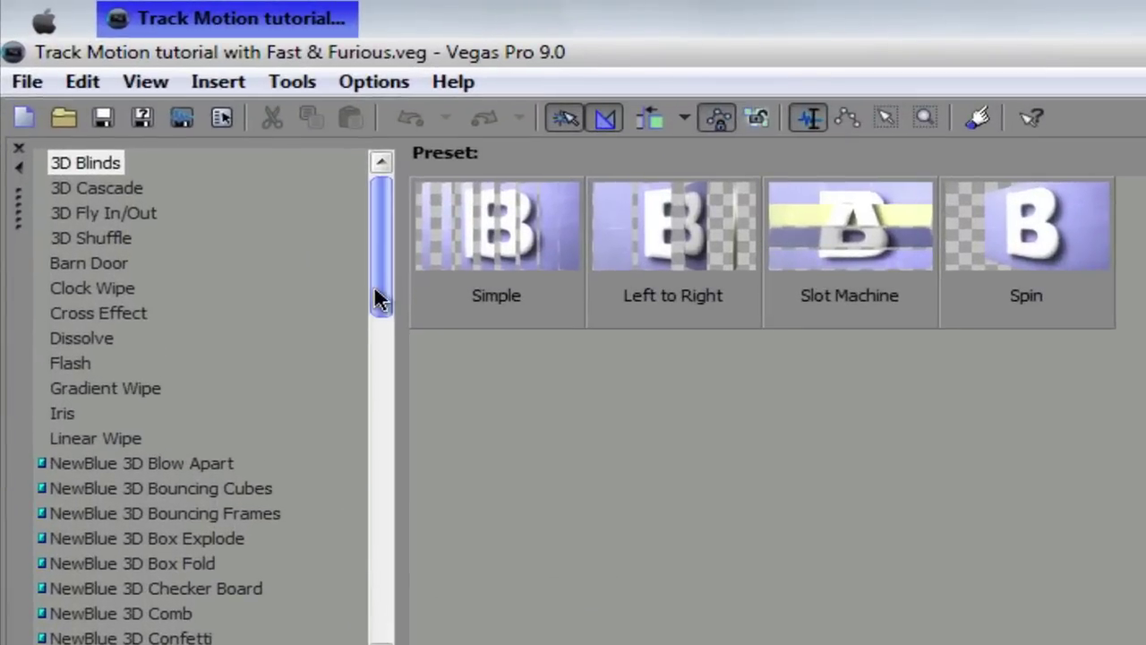
drag(182, 144, 181, 207)
drag(374, 426, 348, 380)
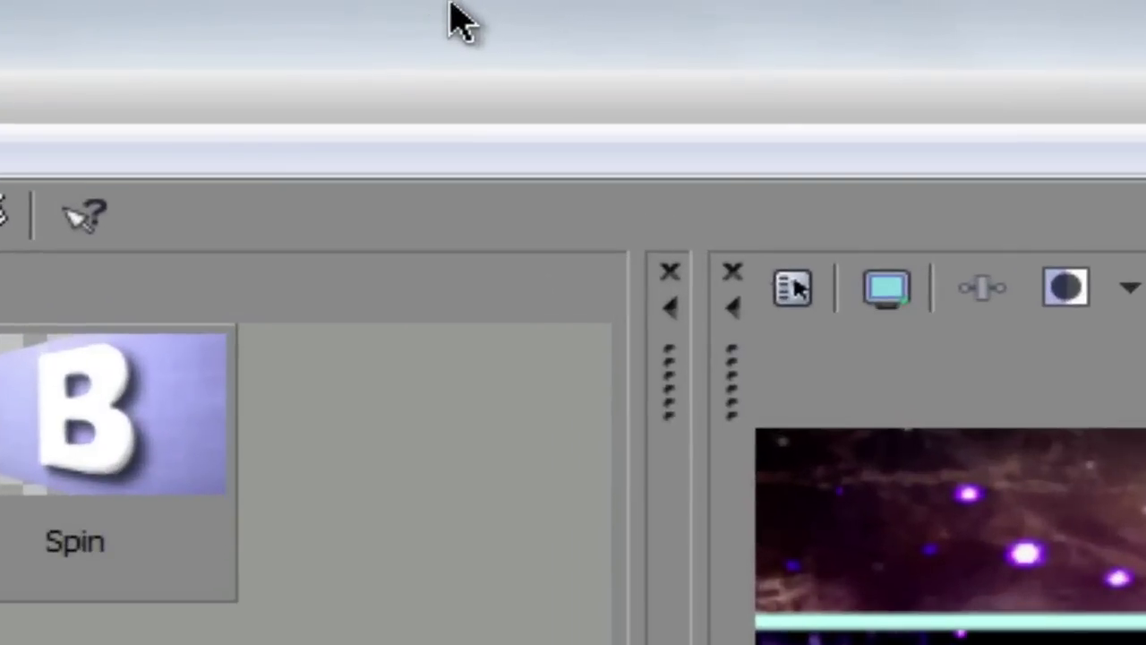
Set the priority of the vegas90.exe process to High in Windows Task Manager, then close Task Manager.
right_click(620, 6)
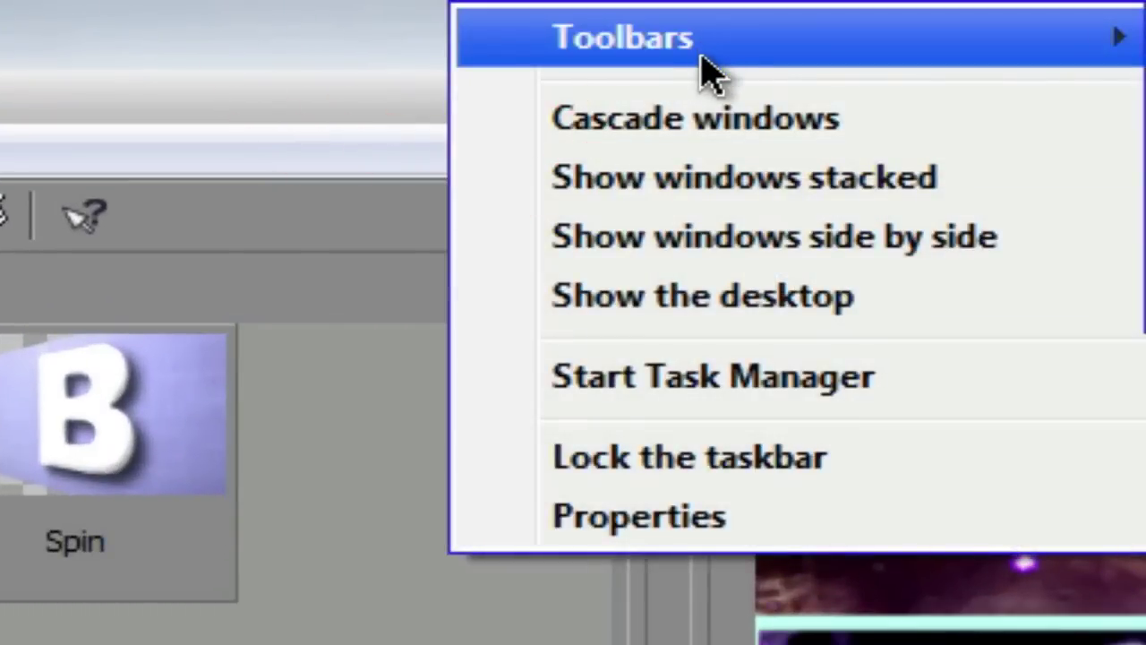
click(767, 397)
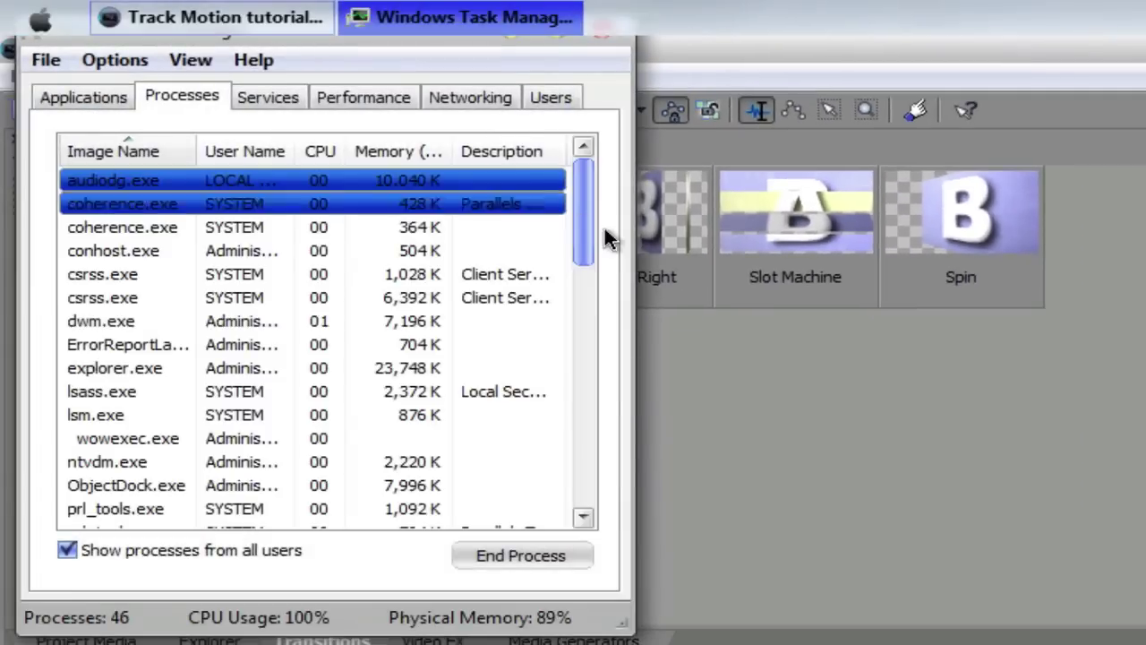
drag(585, 217, 565, 429)
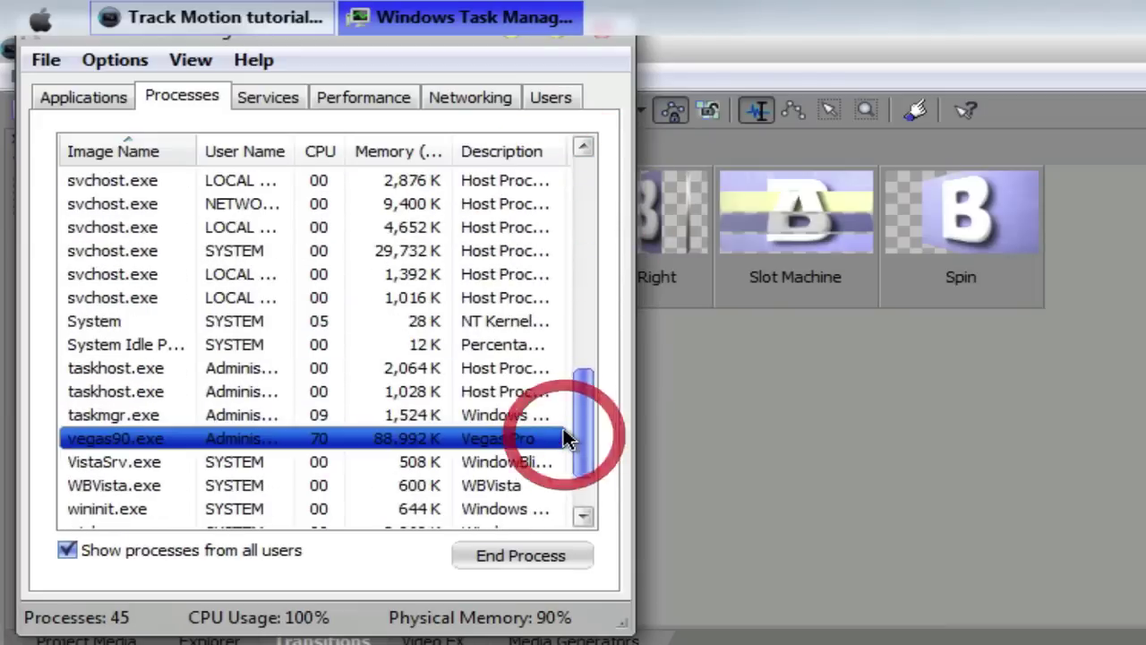
right_click(138, 438)
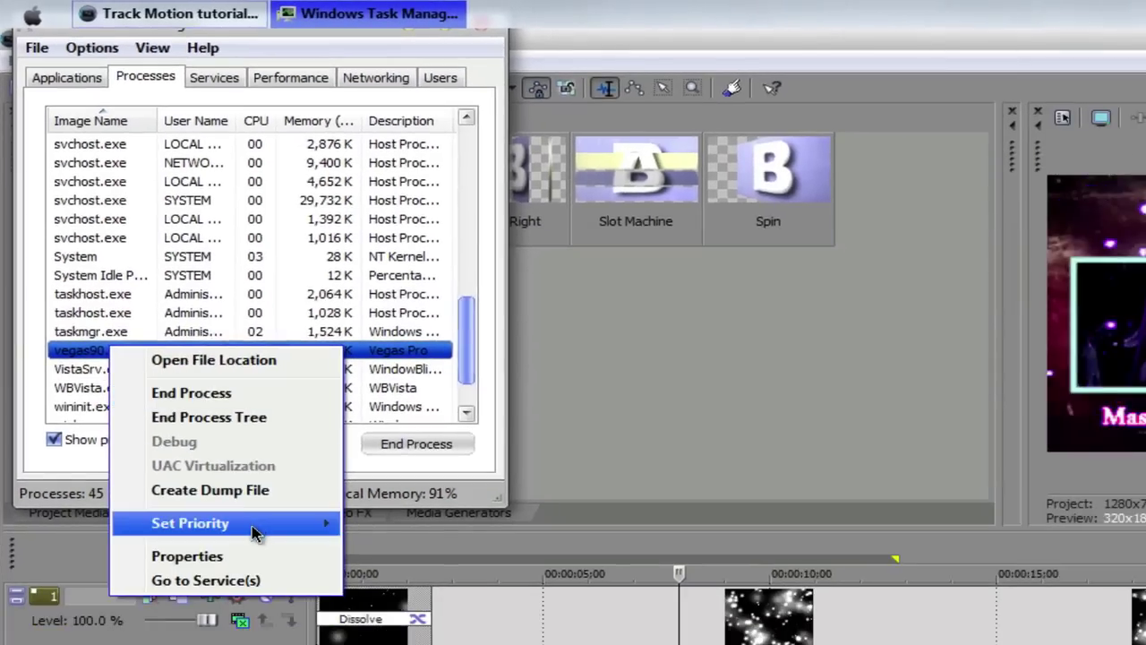
mouse_move(322, 523)
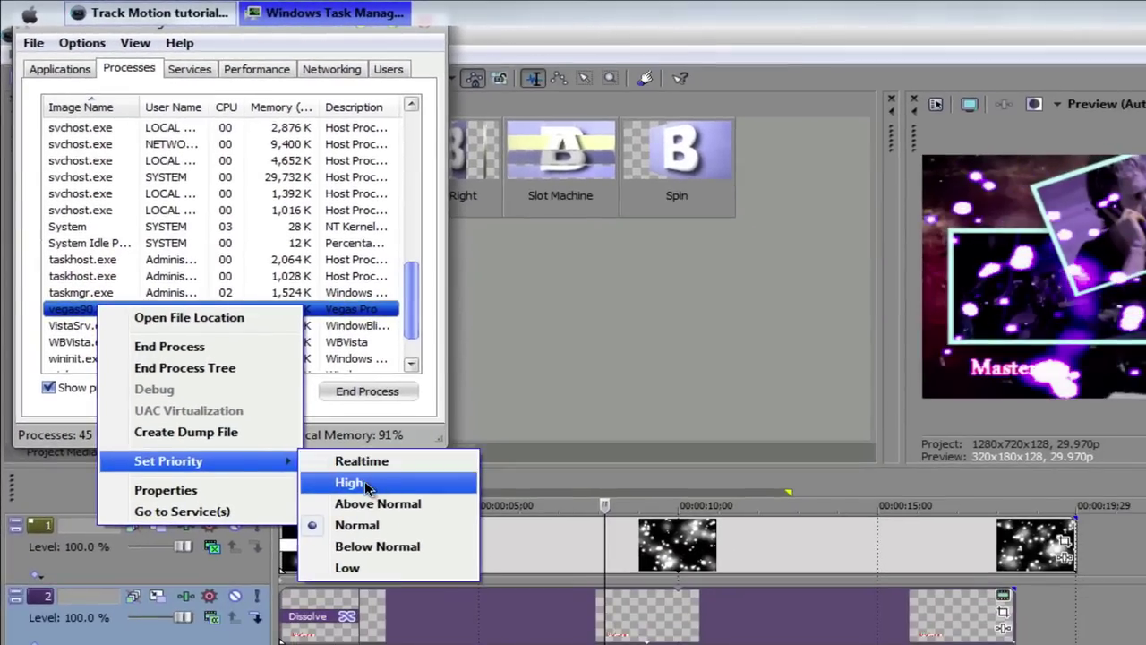
click(374, 494)
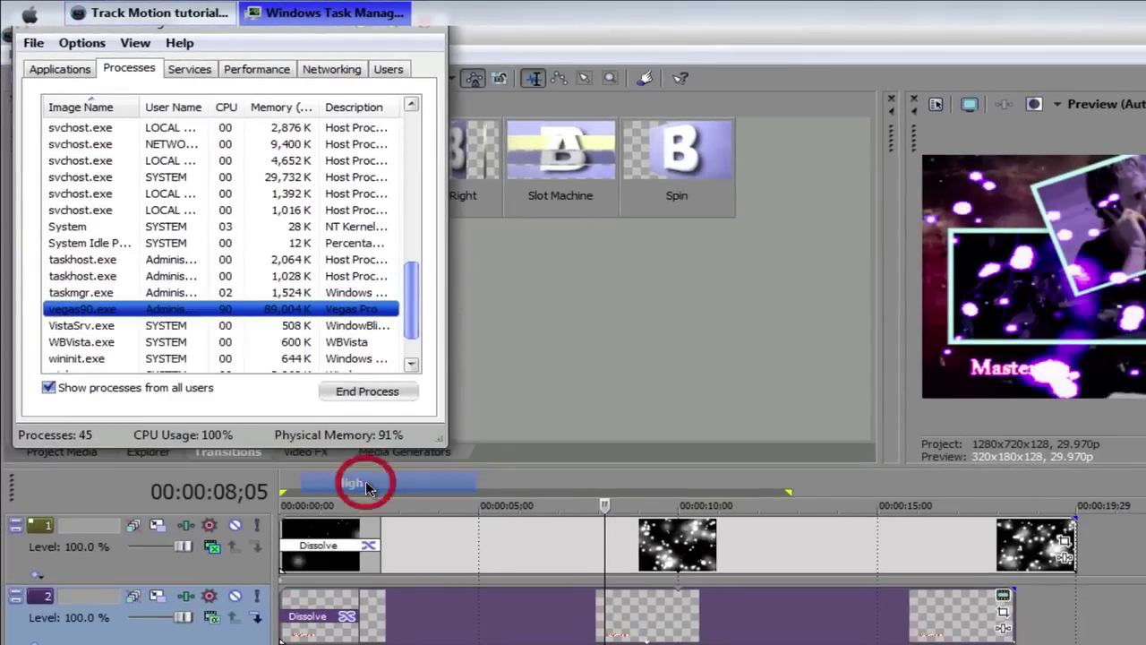
click(788, 490)
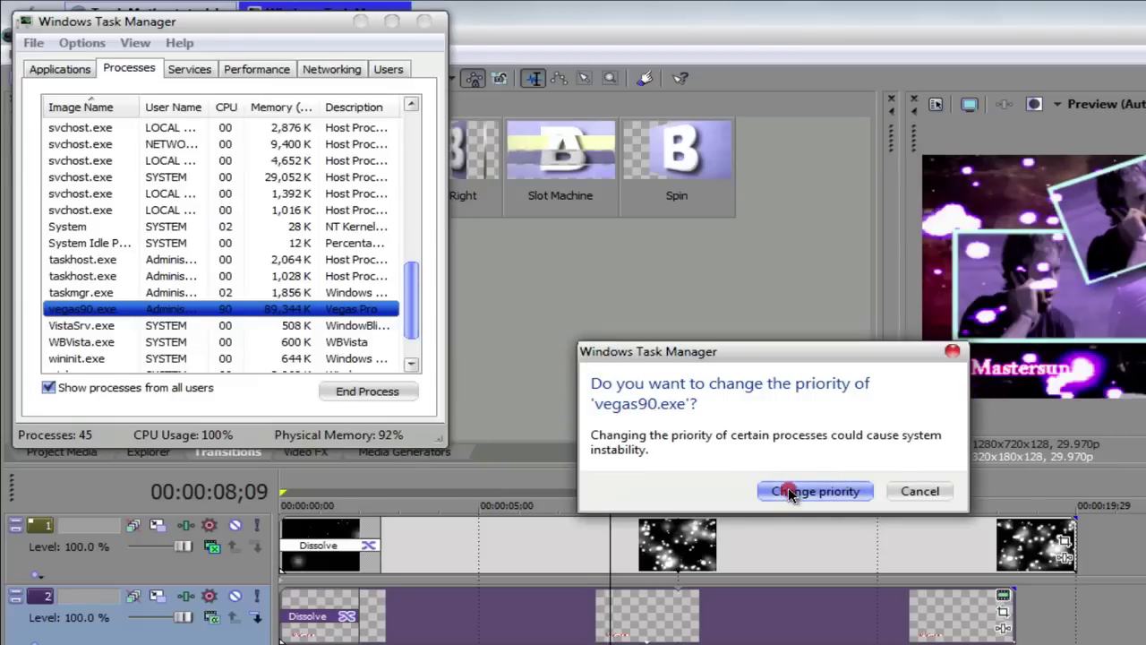
click(424, 20)
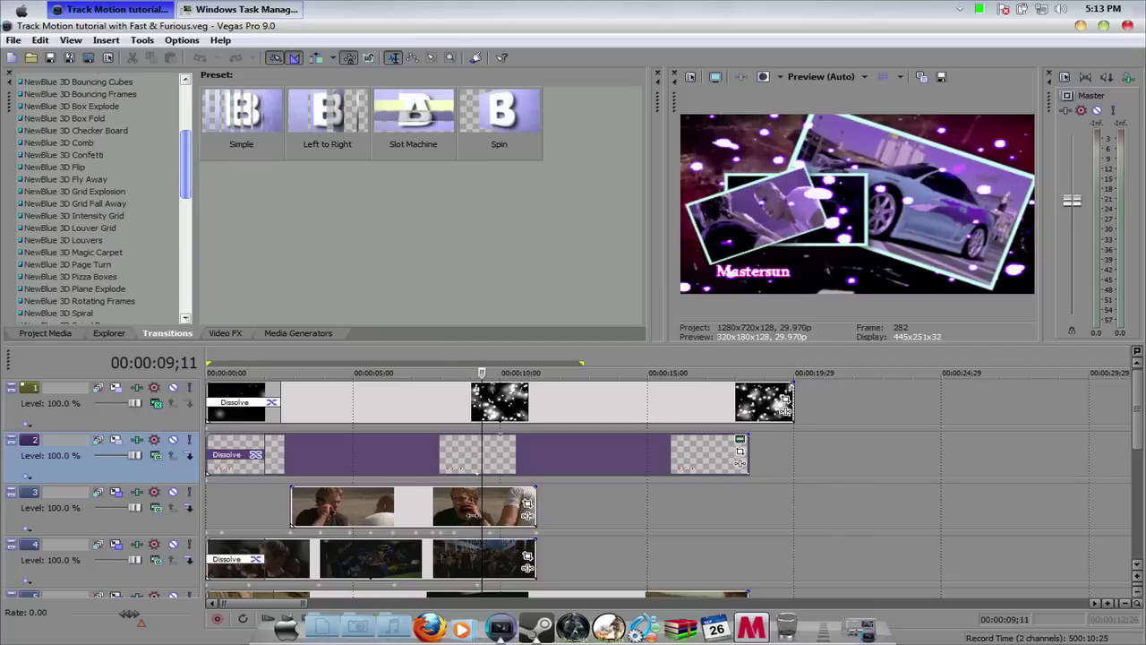
Select the time range from the playhead back to the project start, and restore and resize the editor window to fit above the dock.
key(shift+Home)
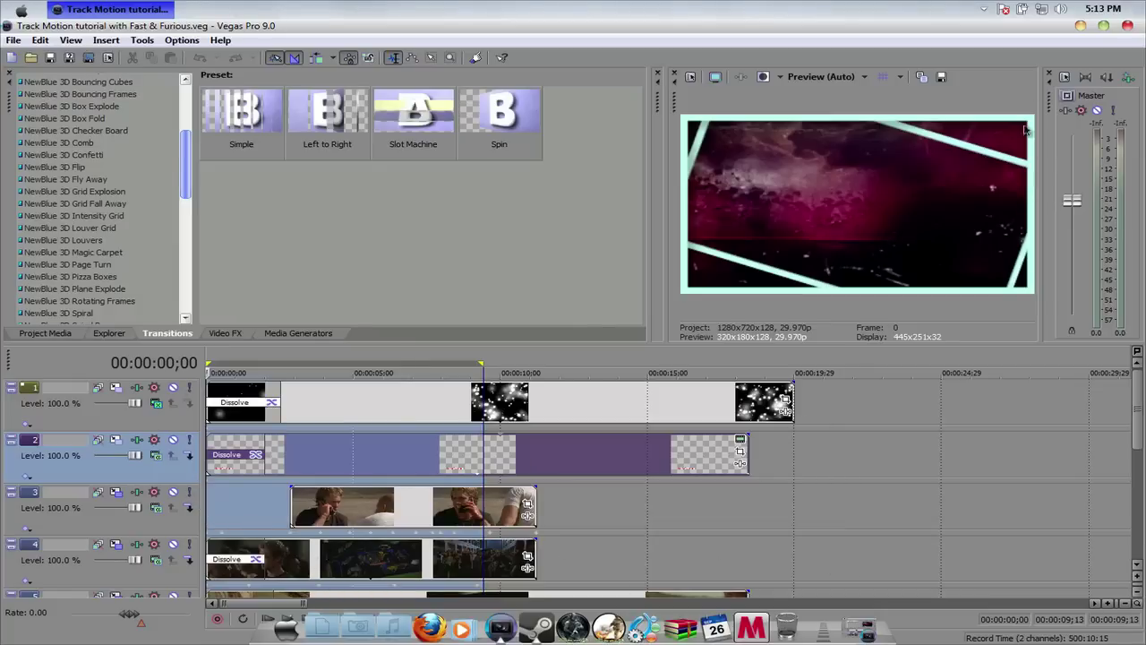
click(1104, 26)
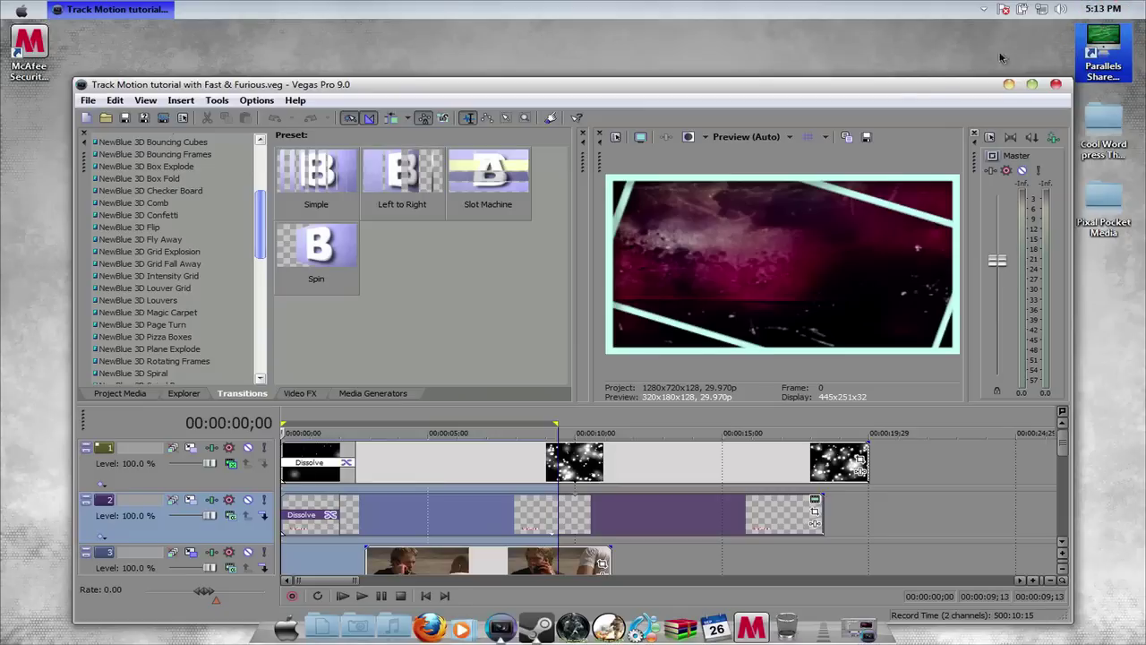
drag(901, 81, 868, 53)
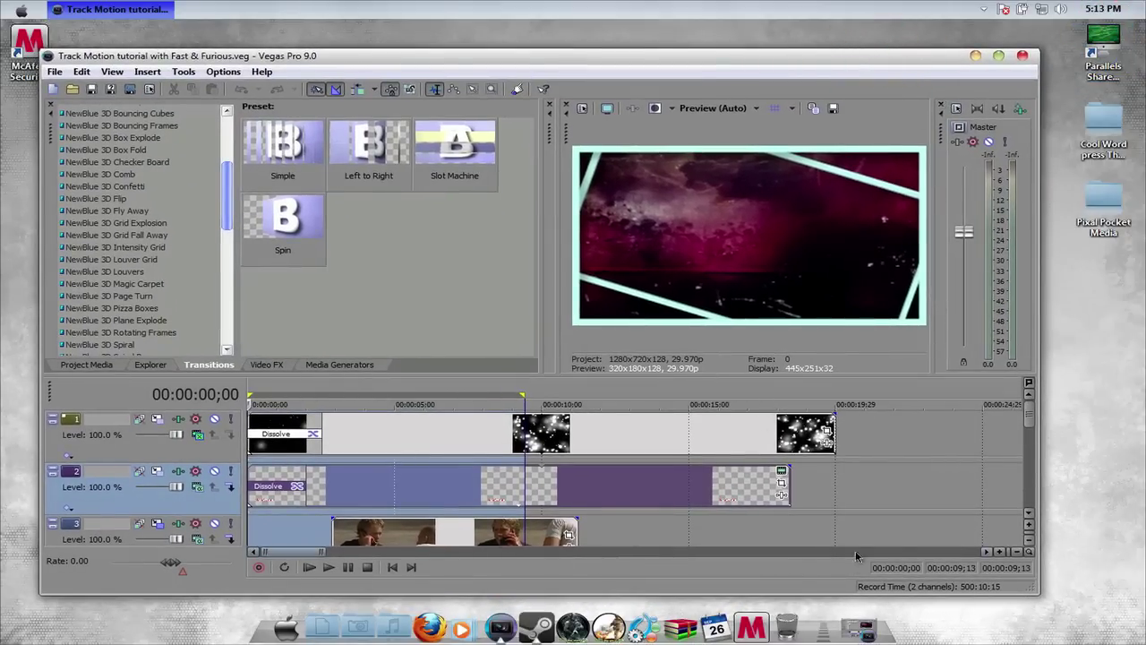
drag(1035, 591, 1133, 610)
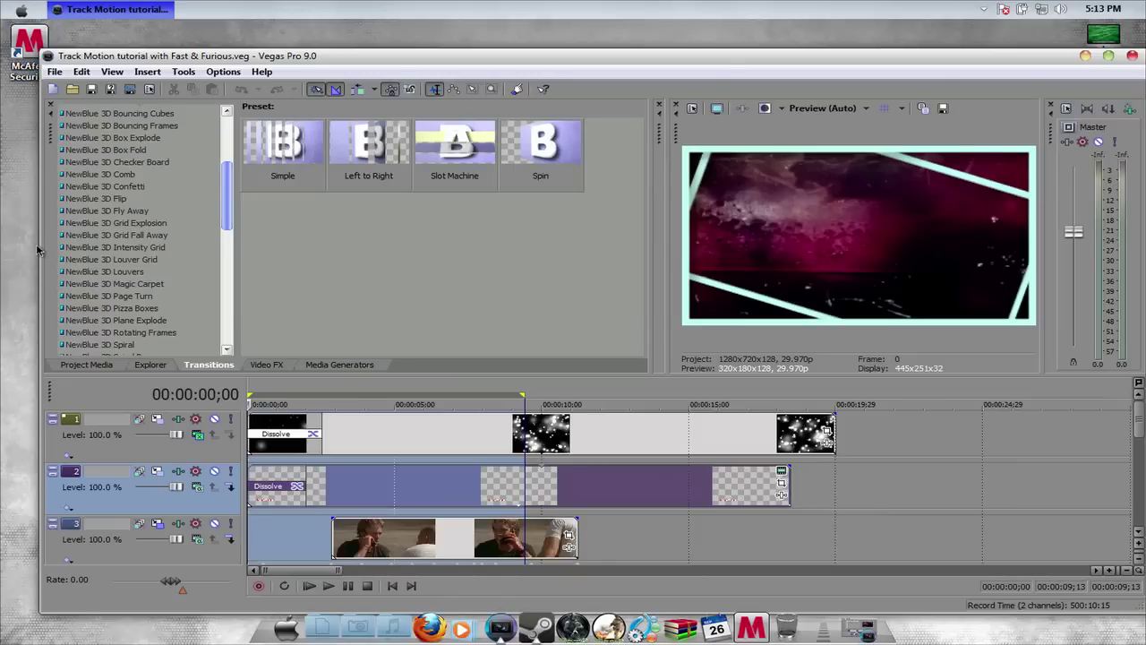
click(3, 243)
click(93, 57)
drag(42, 240, 4, 237)
drag(367, 58, 362, 31)
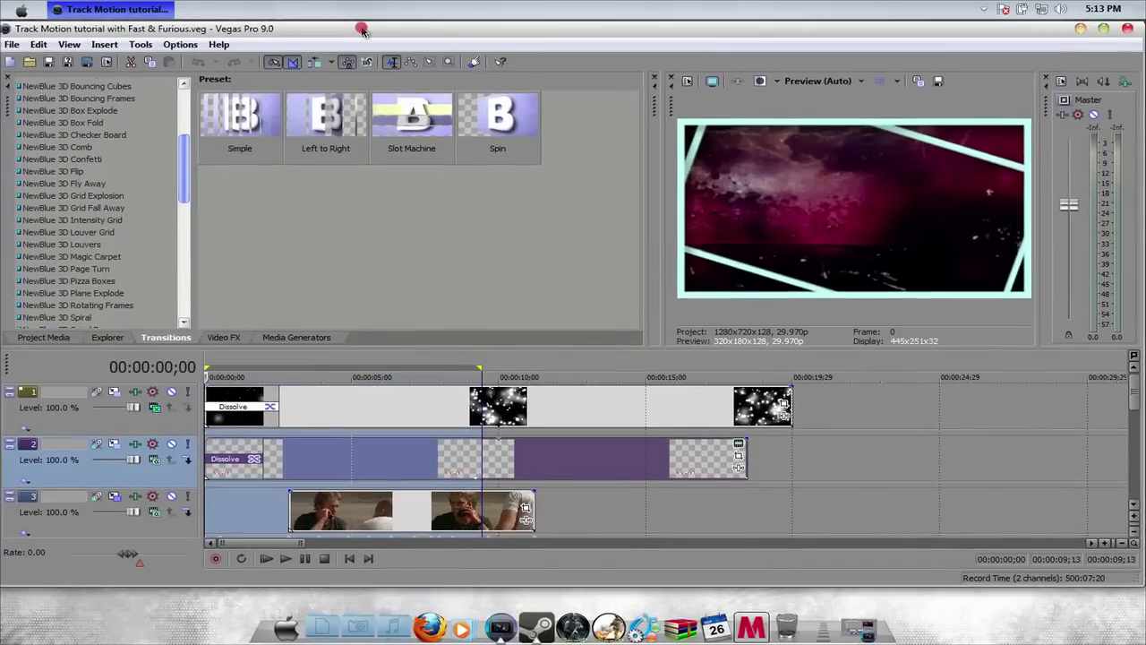
drag(1141, 588, 1144, 591)
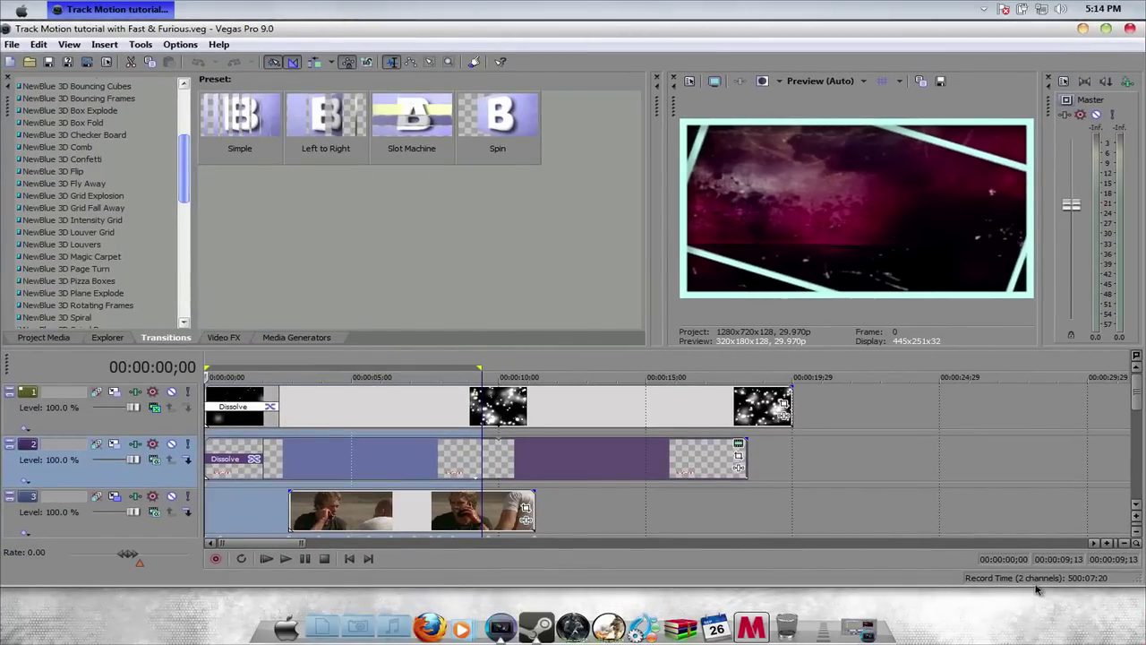
drag(1039, 590, 1036, 623)
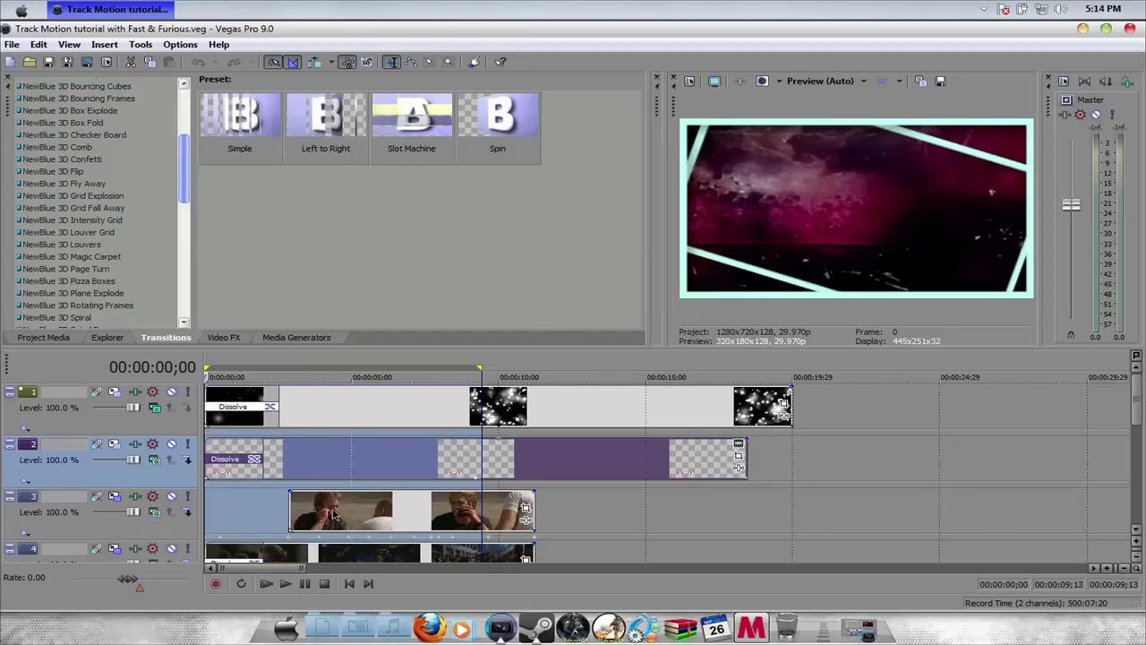
Play back the finished composition and browse the list of Video FX.
key(space)
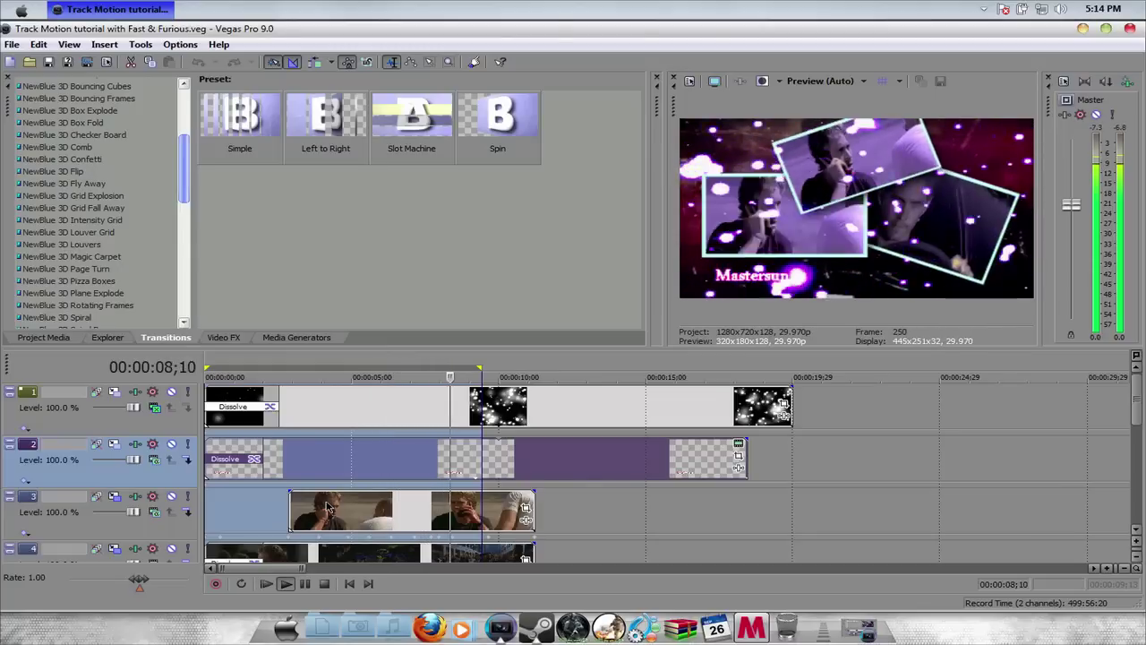
click(565, 527)
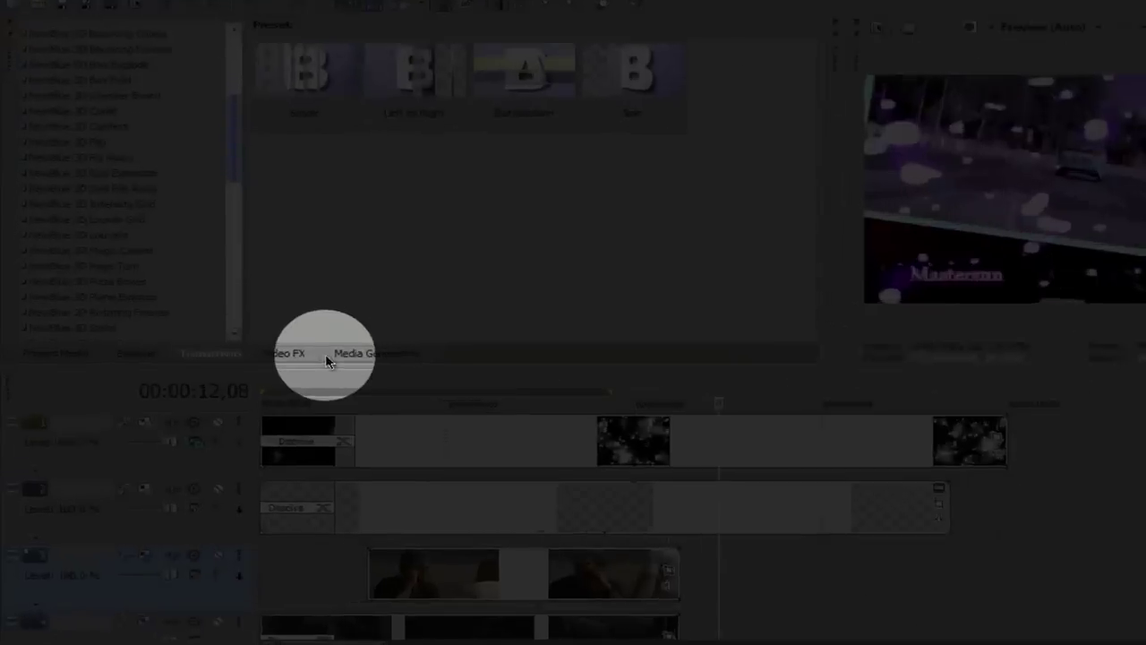
click(223, 338)
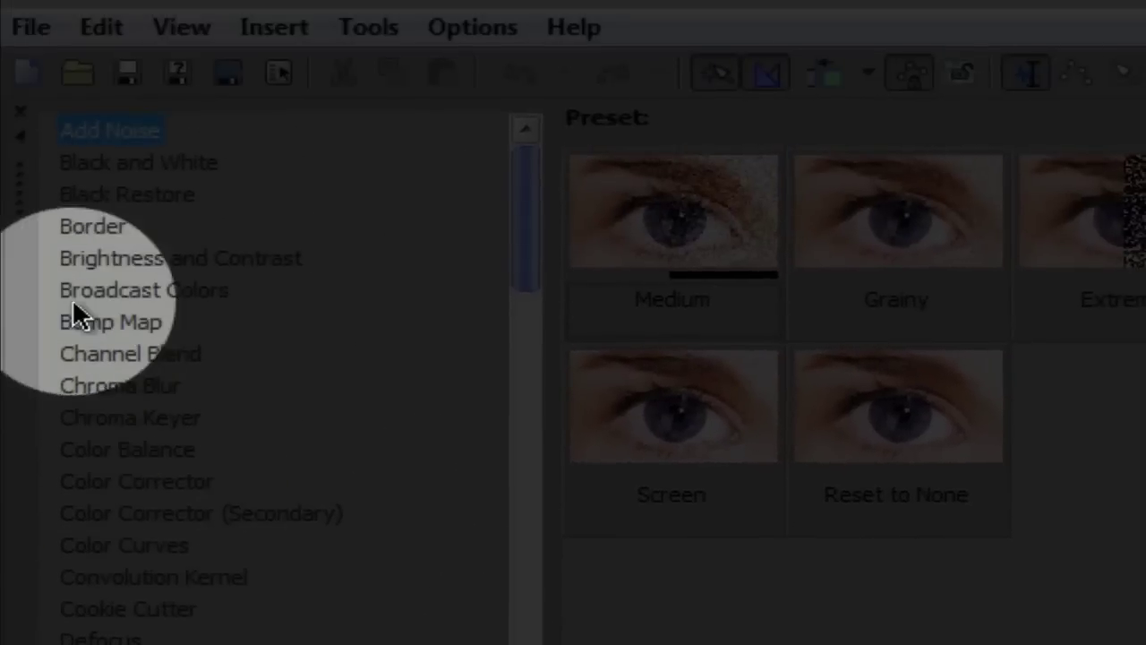
drag(515, 256, 501, 161)
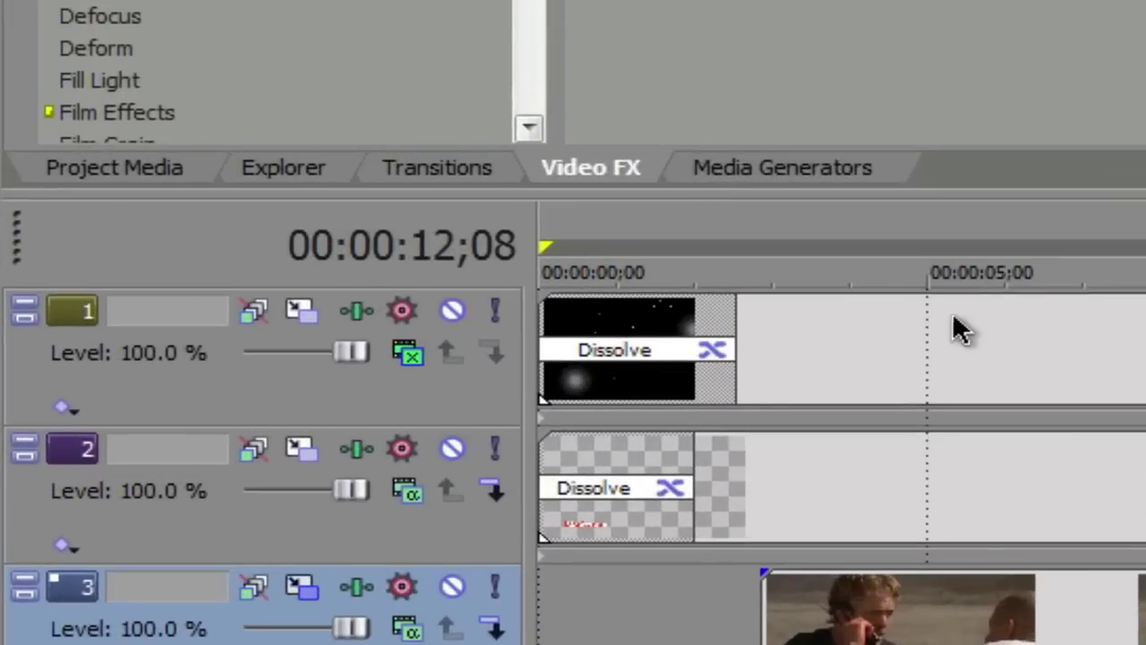
Select the track 3 video event with the playhead at 00:00:07;05, and select the "The Fast and the..." clip in the project media.
click(916, 343)
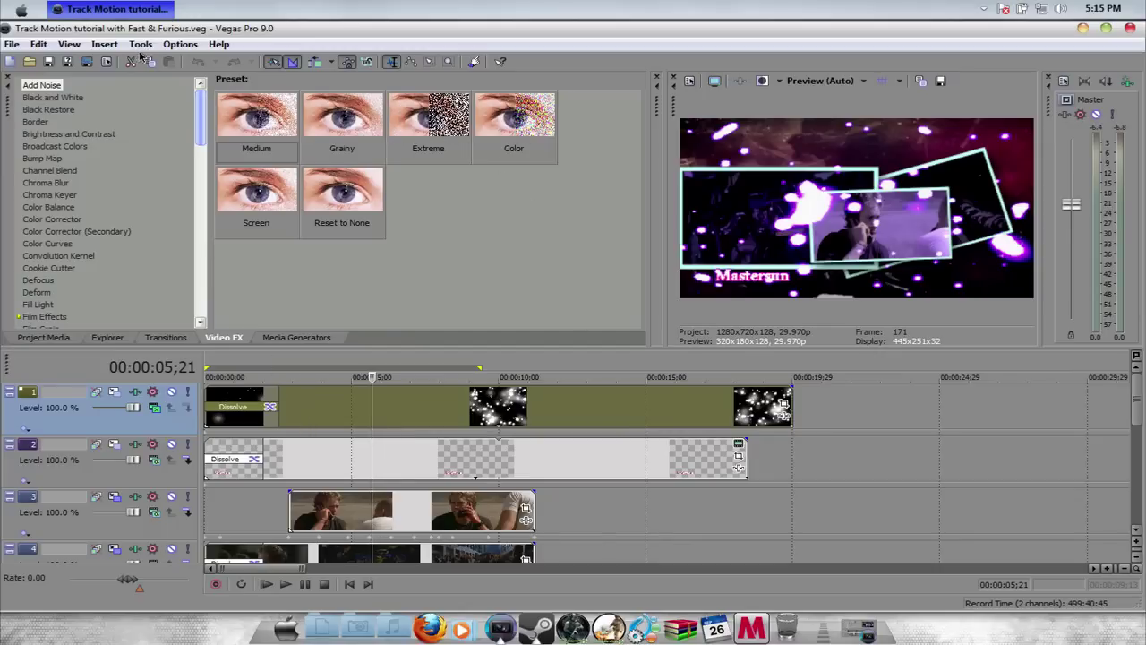
click(415, 521)
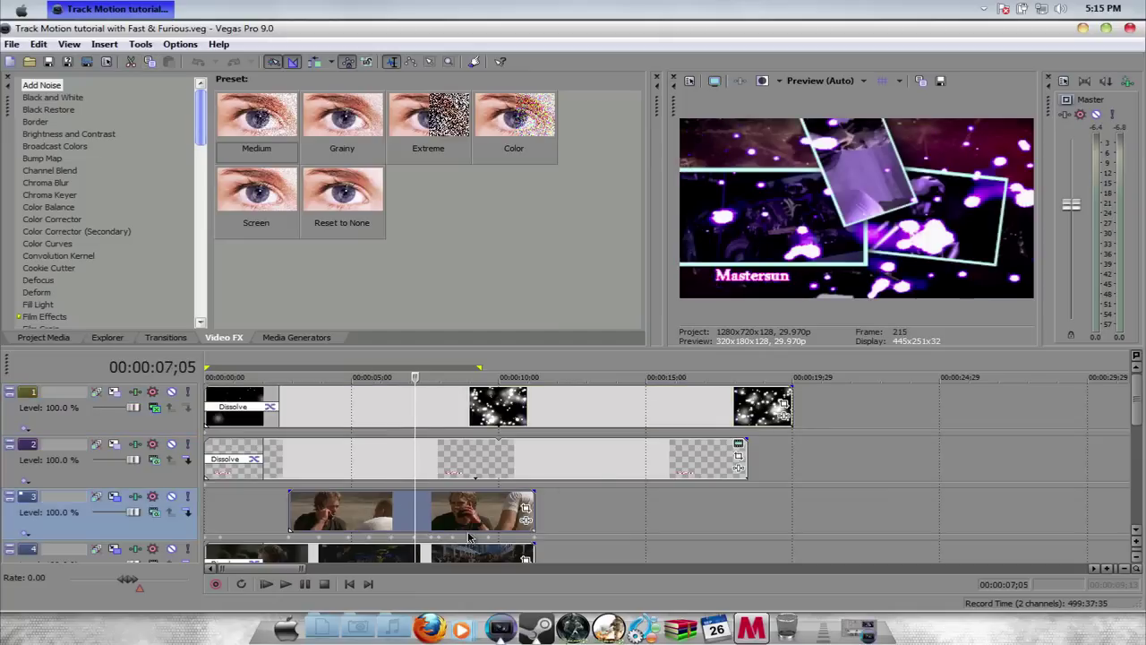
click(33, 338)
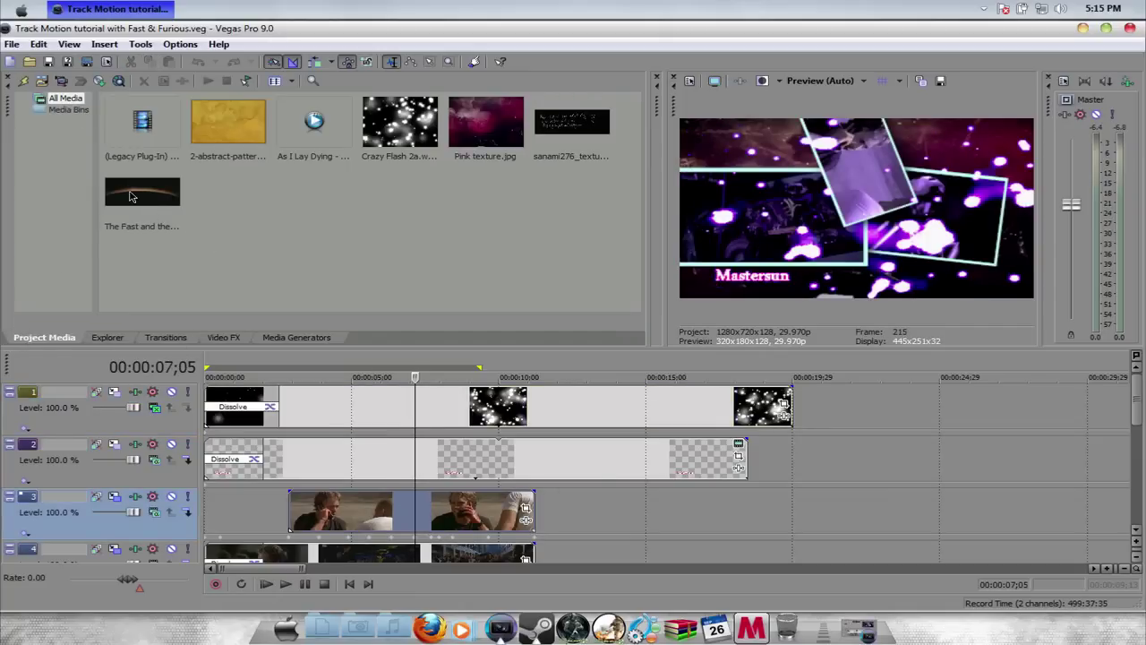
mouse_move(130, 197)
mouse_down()
mouse_move(506, 385)
mouse_move(619, 511)
mouse_move(711, 522)
mouse_move(440, 422)
mouse_move(139, 192)
mouse_up()
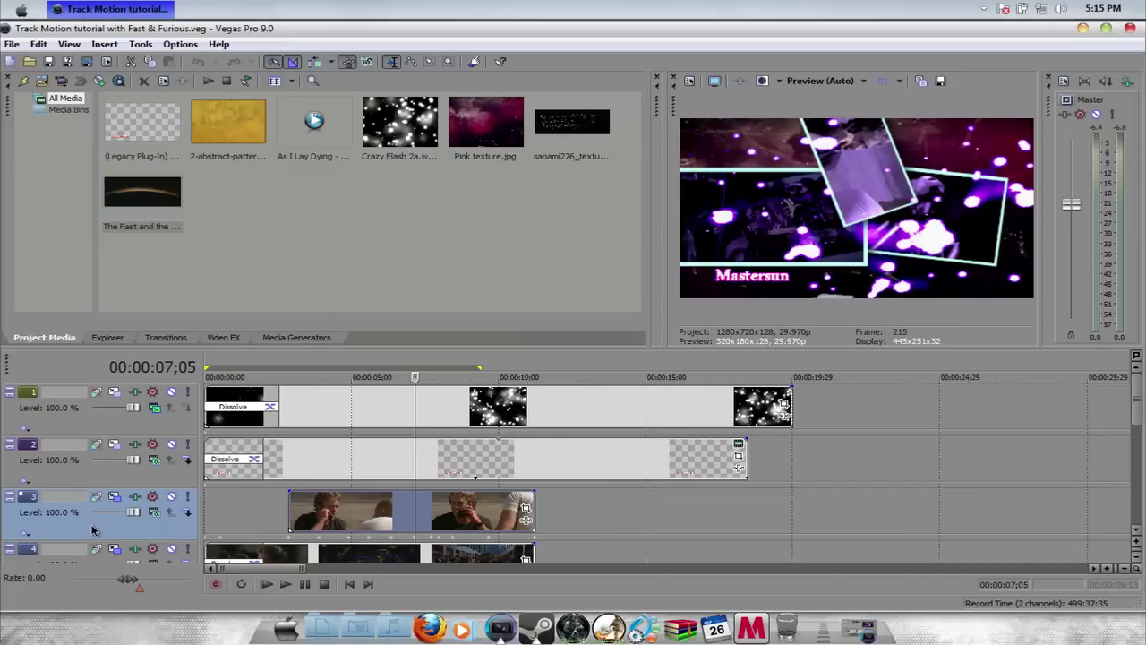
Insert a new empty video track directly above the track 3 clip.
right_click(91, 528)
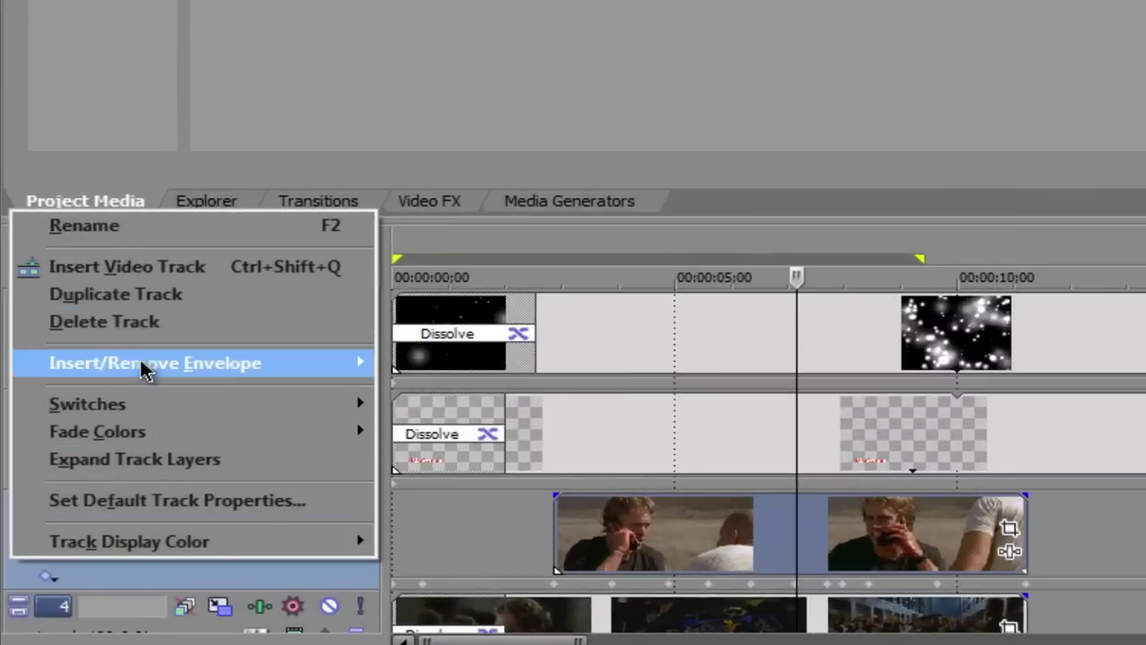
click(126, 269)
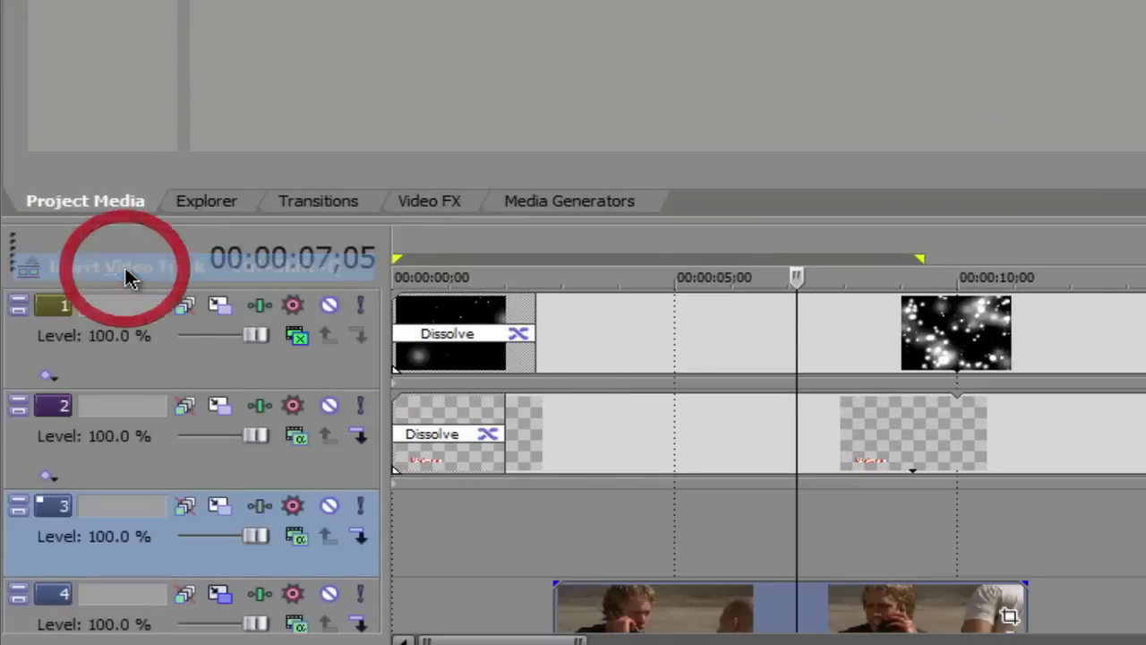
click(26, 568)
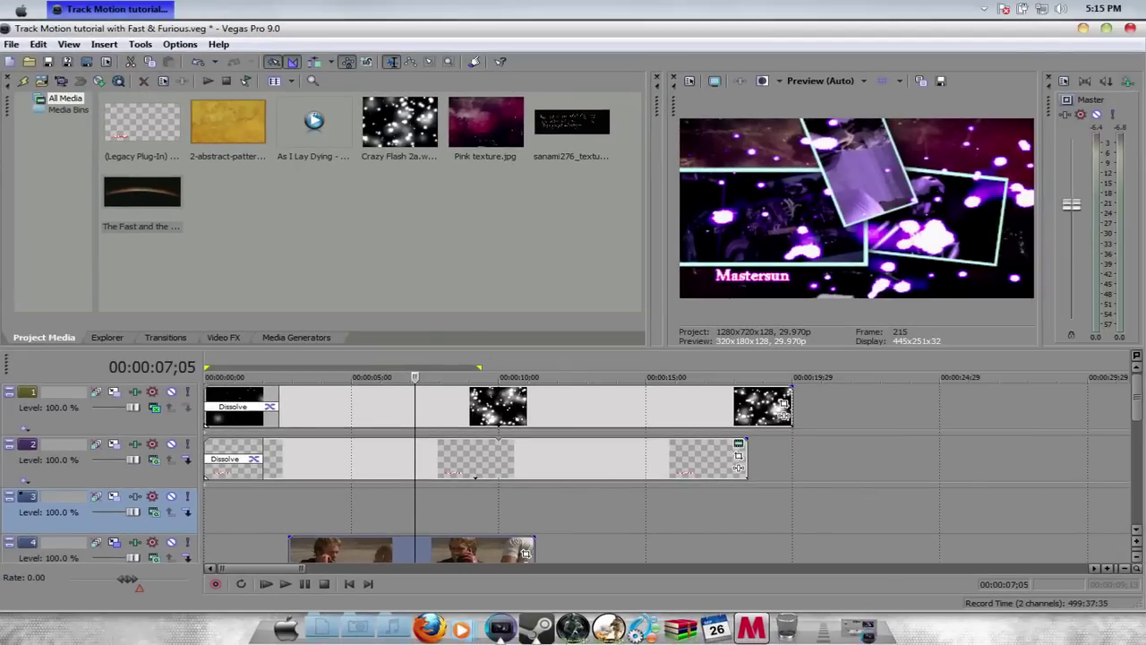
Add the full "The Fast and the Furrious.mp4" media to track 6, just after the existing clip.
drag(1137, 410, 1127, 469)
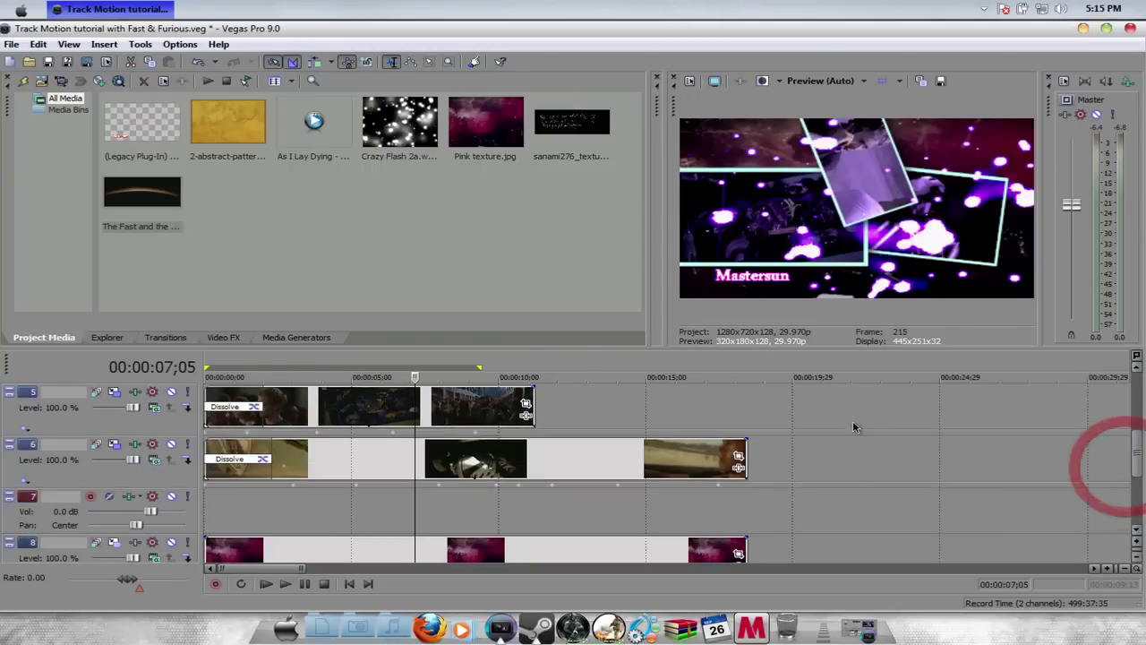
drag(119, 195, 764, 452)
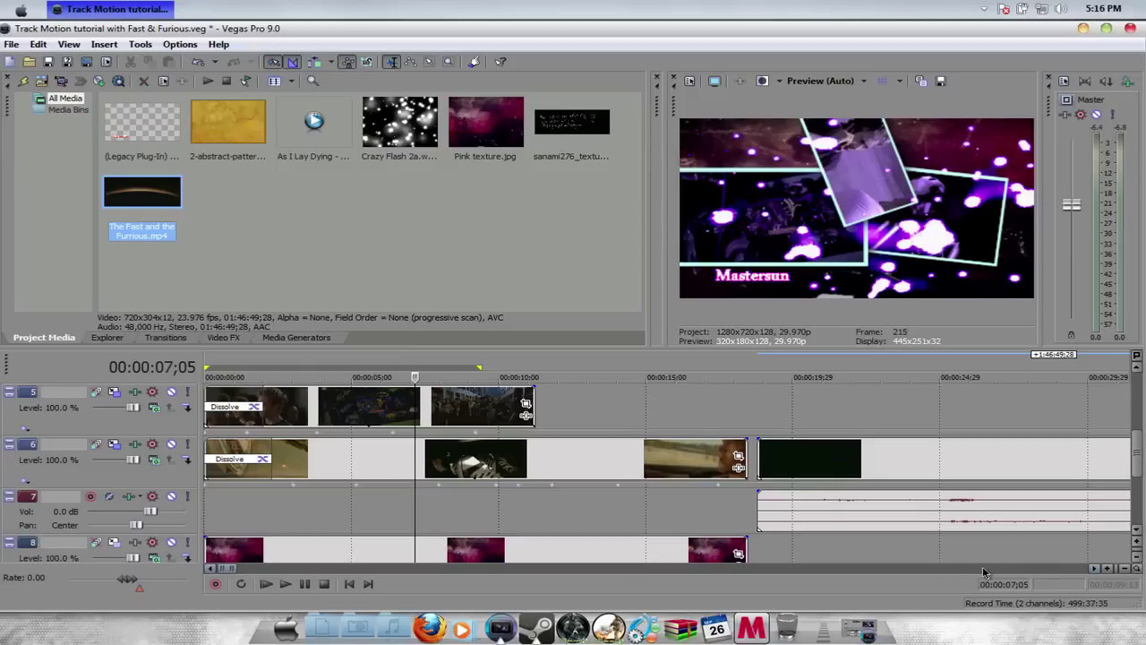
click(1096, 570)
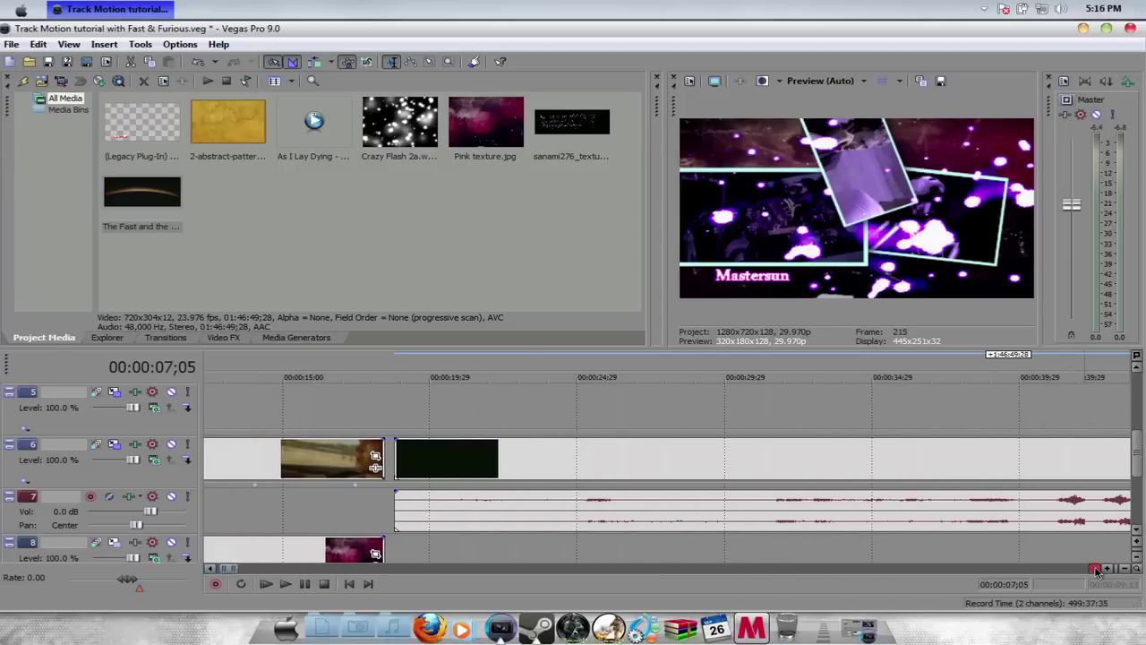
Split the newly added movie clip at 00:30:00;26 and remove the portion before that point.
click(739, 464)
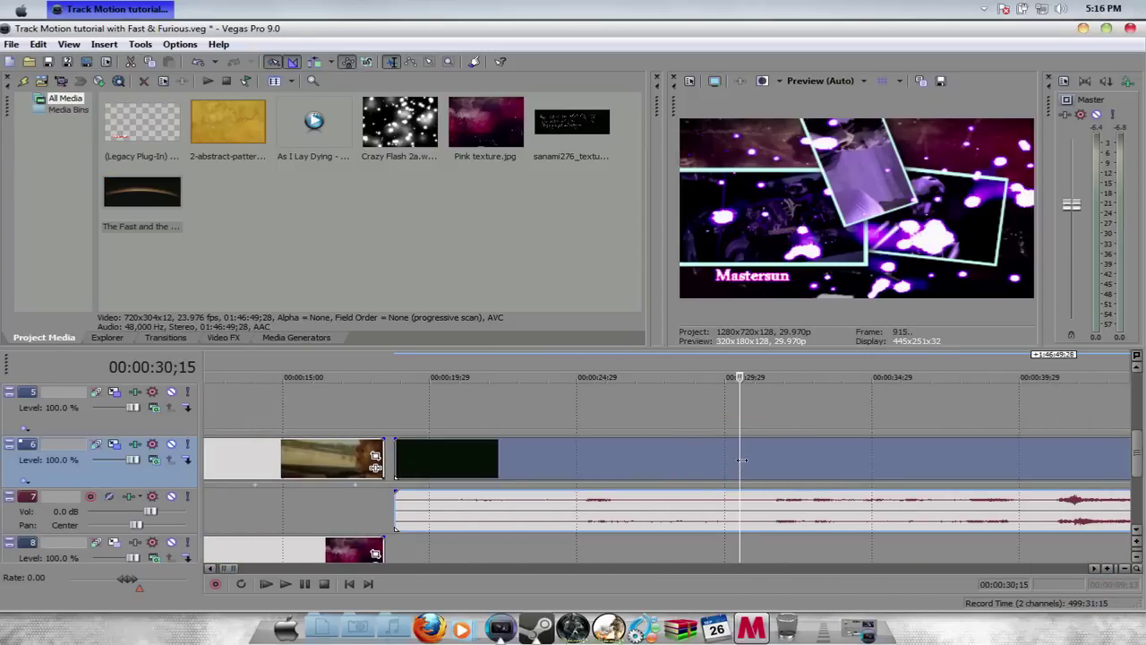
click(782, 461)
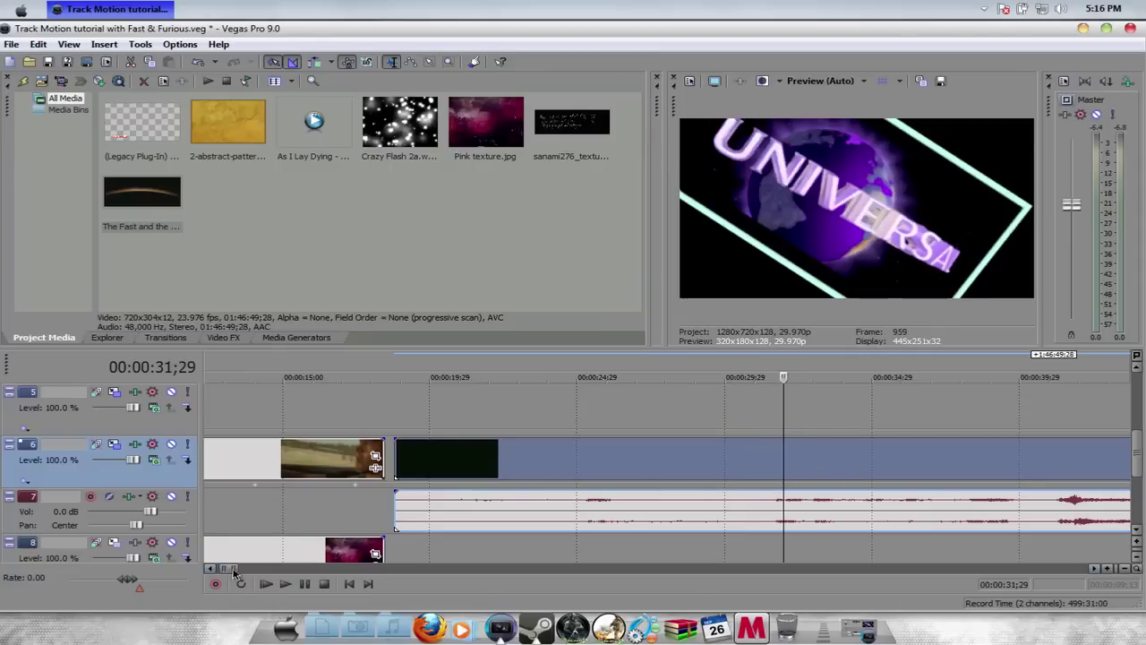
drag(230, 570, 453, 564)
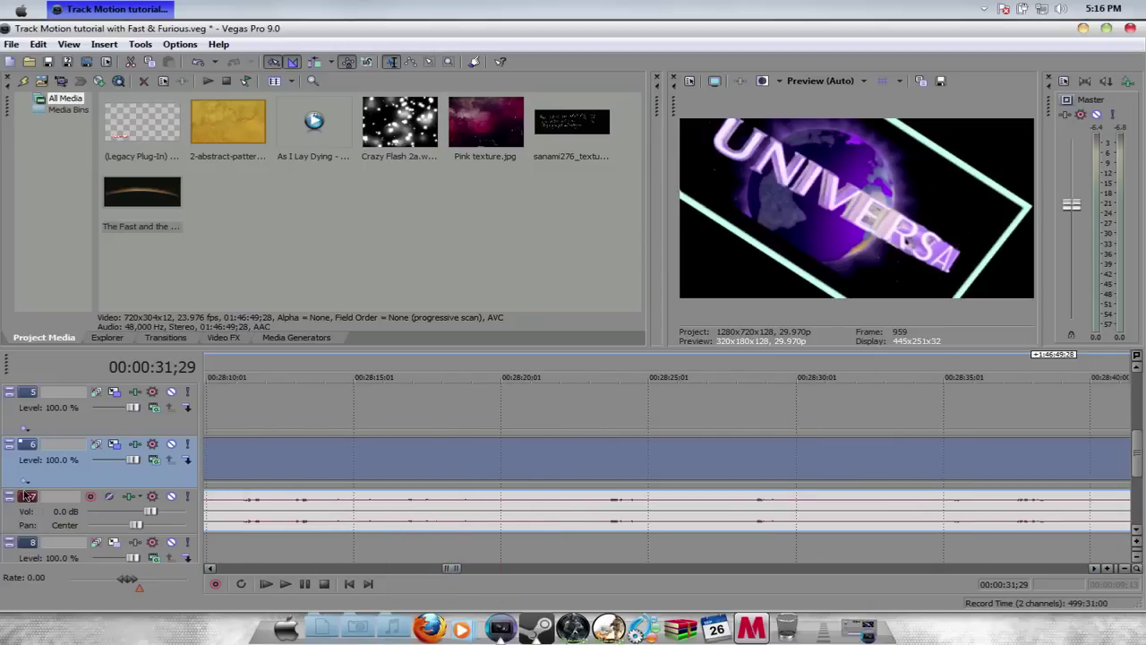
drag(452, 571, 463, 568)
click(473, 475)
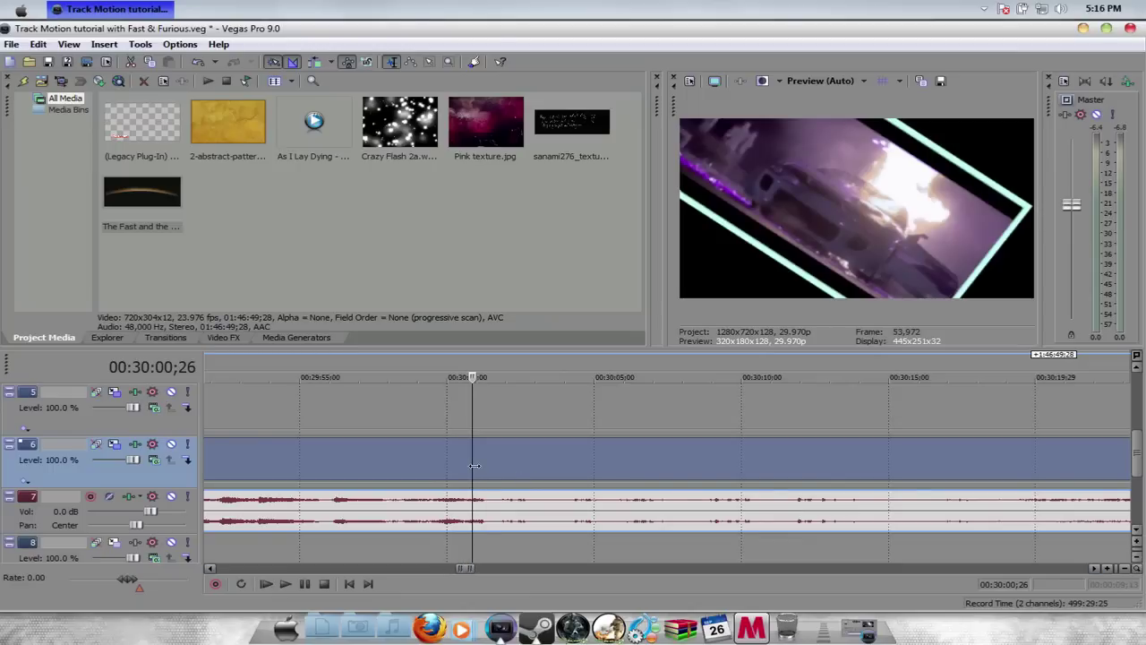
key(ctrl+z)
right_click(401, 465)
click(450, 241)
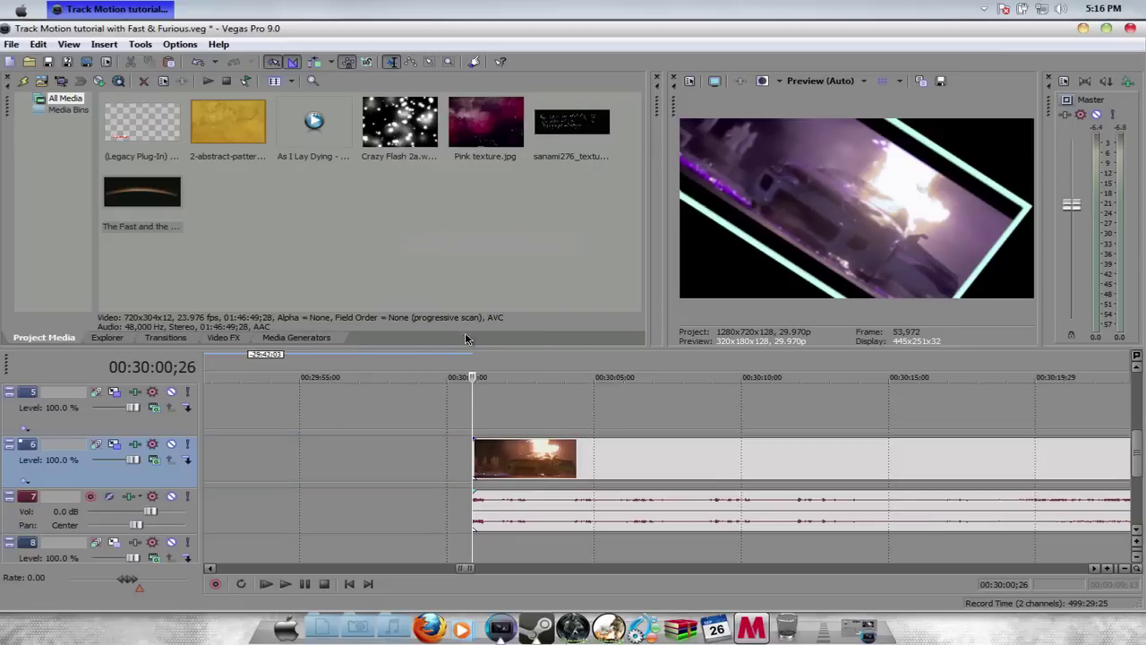
Extend the start of the track 6 movie clip back to about 00:29:53 to include the explosion.
click(507, 470)
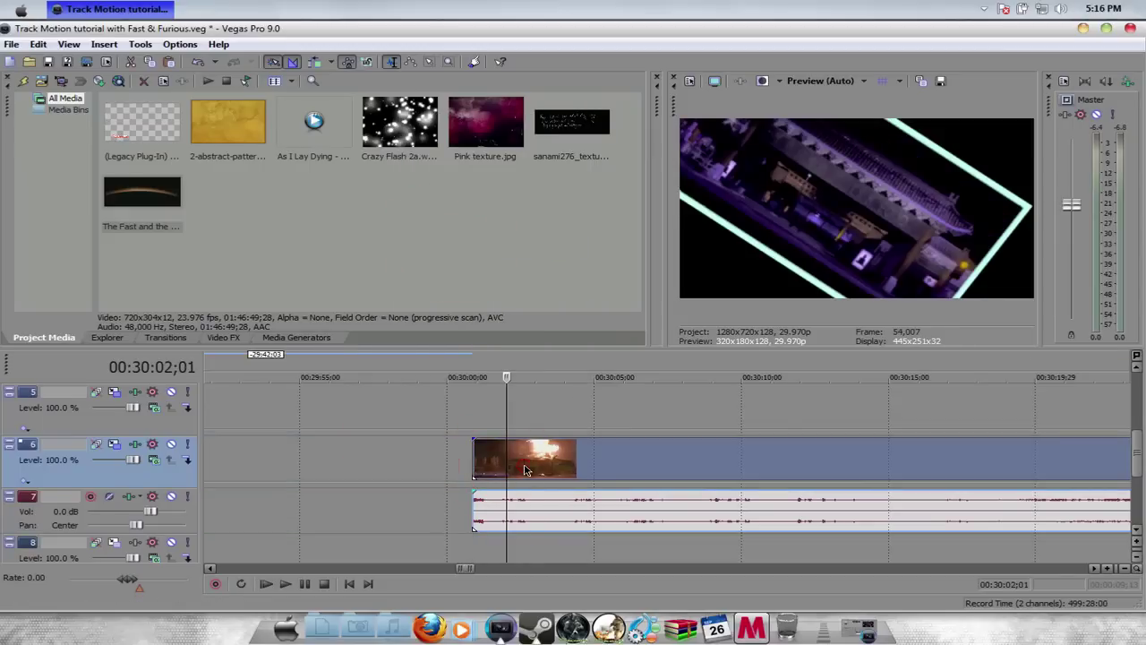
click(525, 470)
click(471, 461)
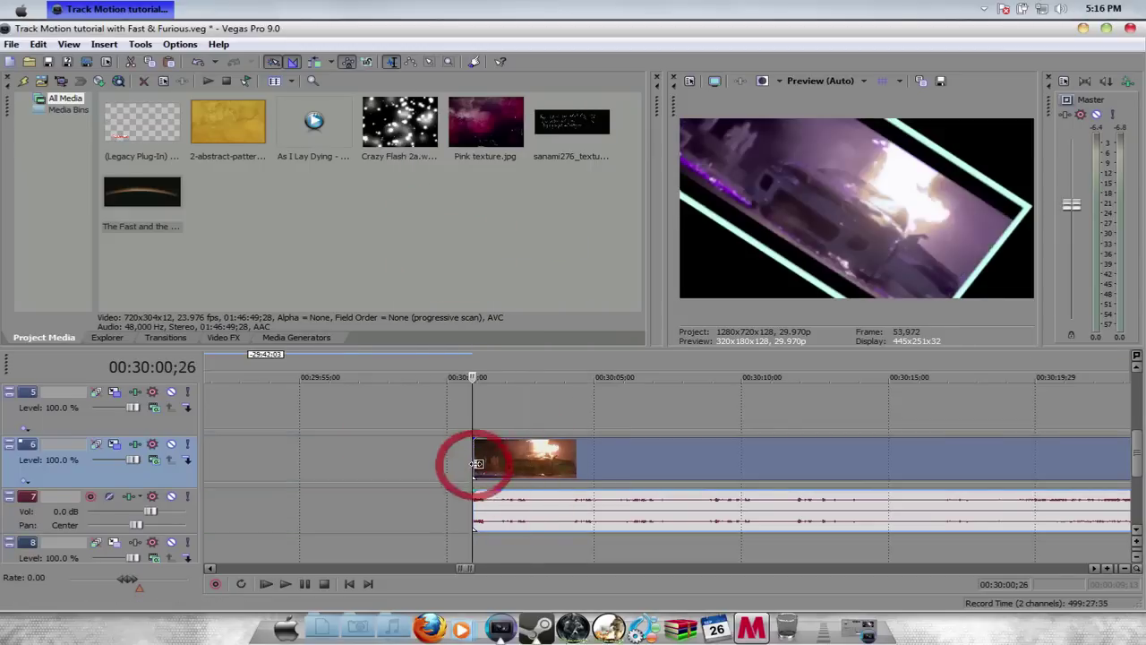
drag(473, 461, 338, 458)
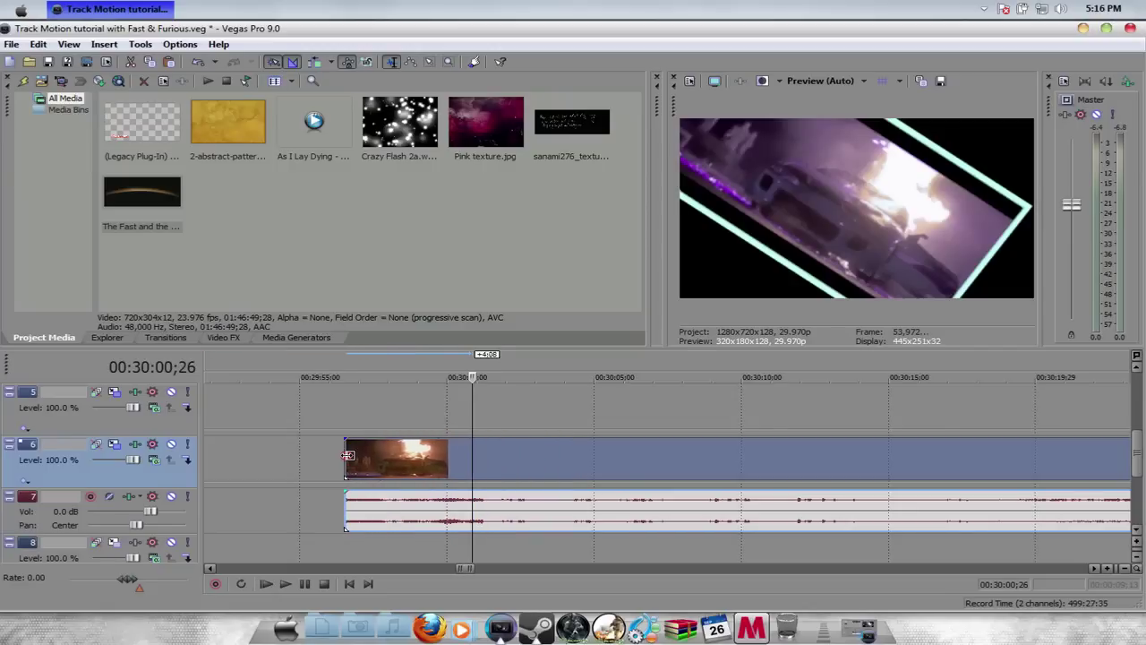
click(409, 460)
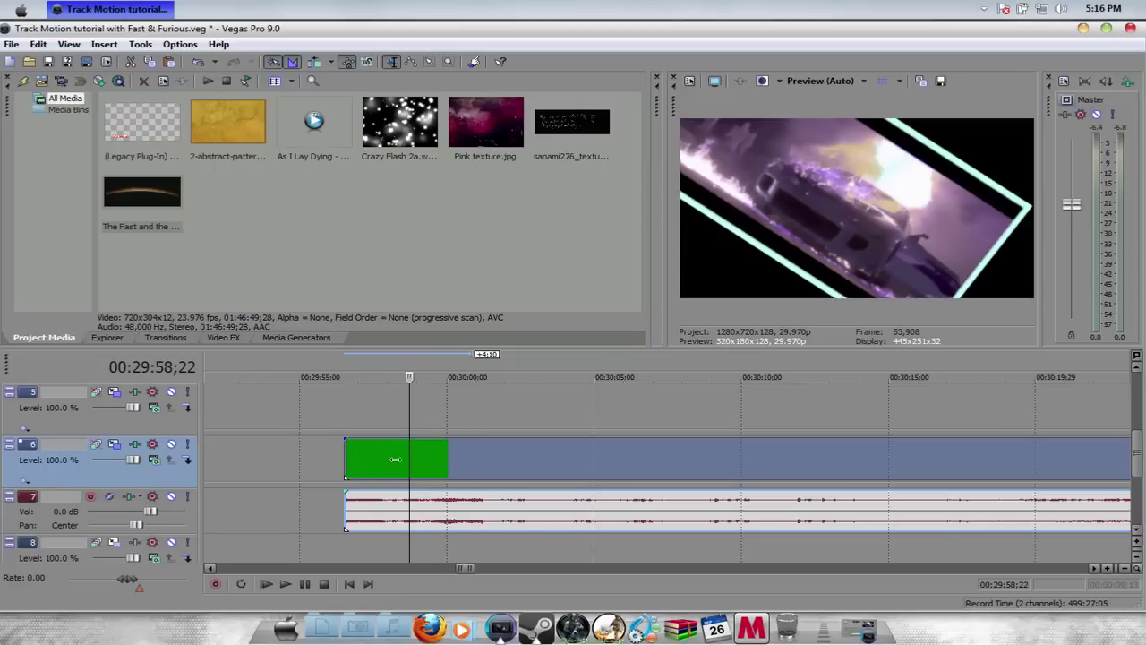
drag(347, 454, 241, 453)
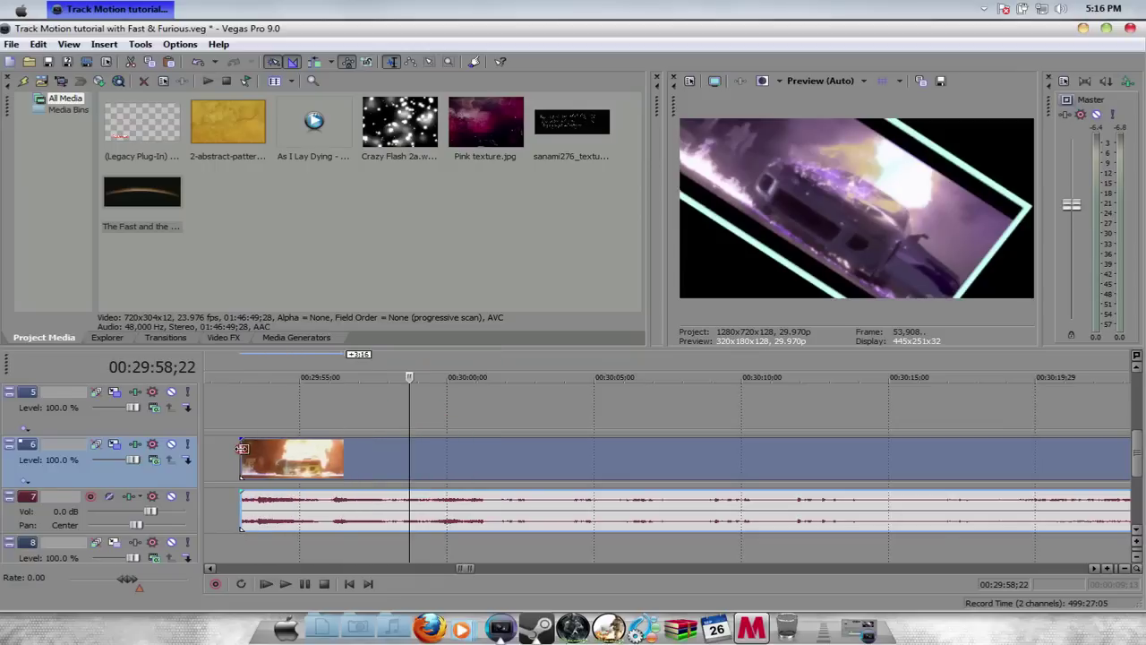
Split the movie clip at 00:29:55;21 and cut away everything after it.
click(320, 463)
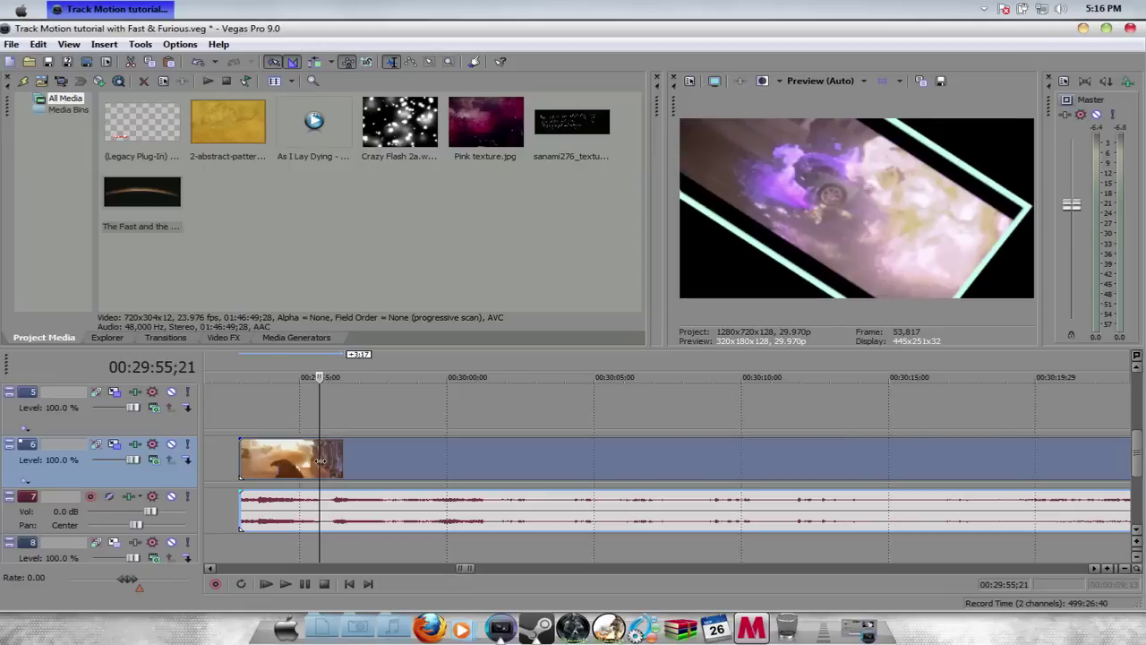
key(s)
right_click(351, 461)
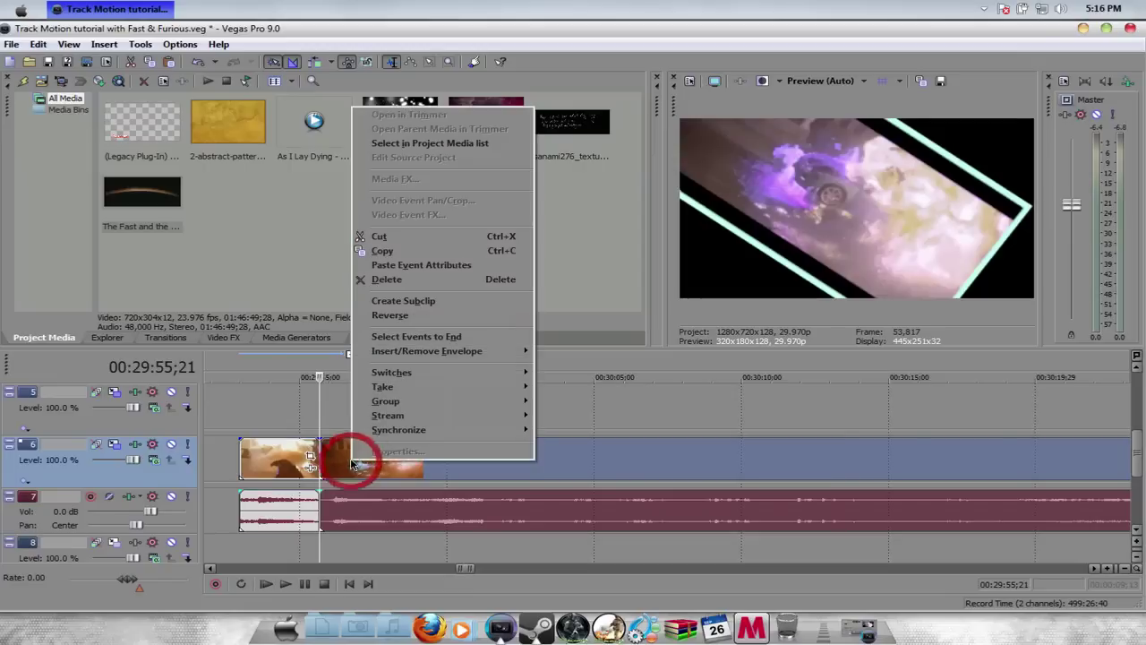
click(380, 236)
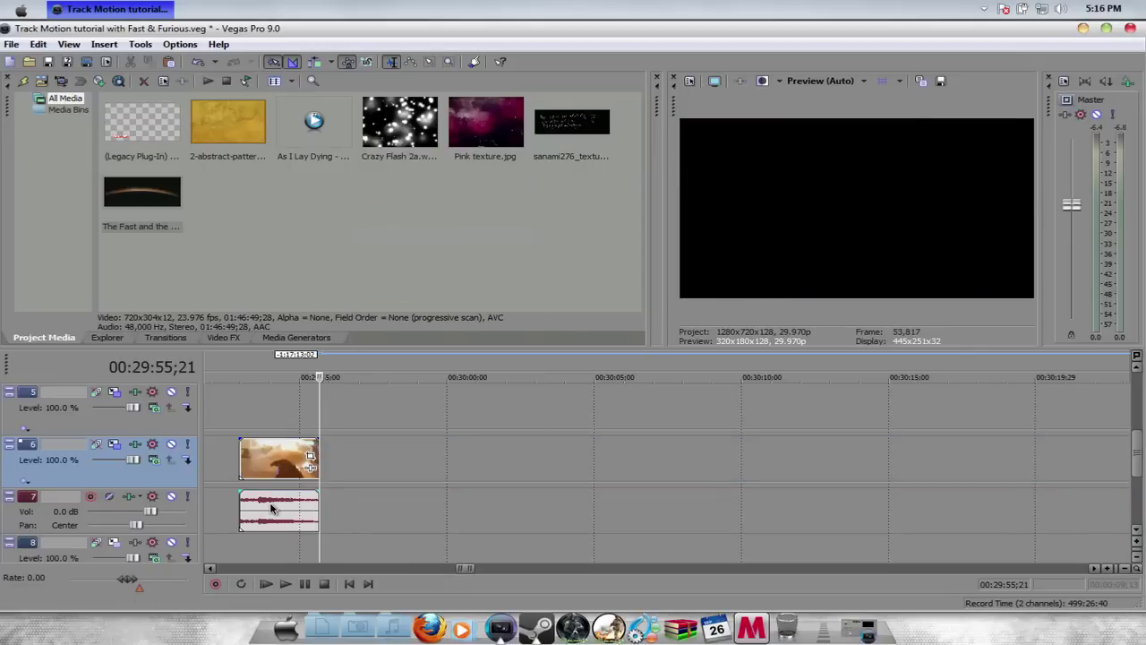
Ungroup the short clip's audio on track 7 from its video and cut the audio event.
right_click(273, 508)
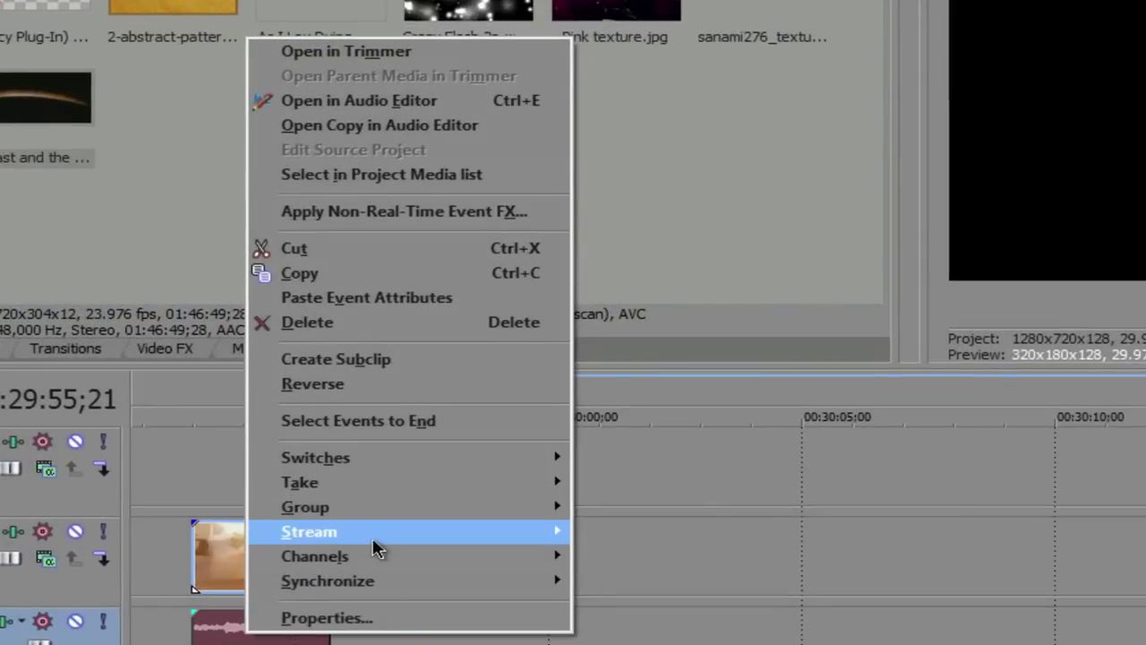
mouse_move(338, 430)
mouse_move(517, 509)
click(632, 542)
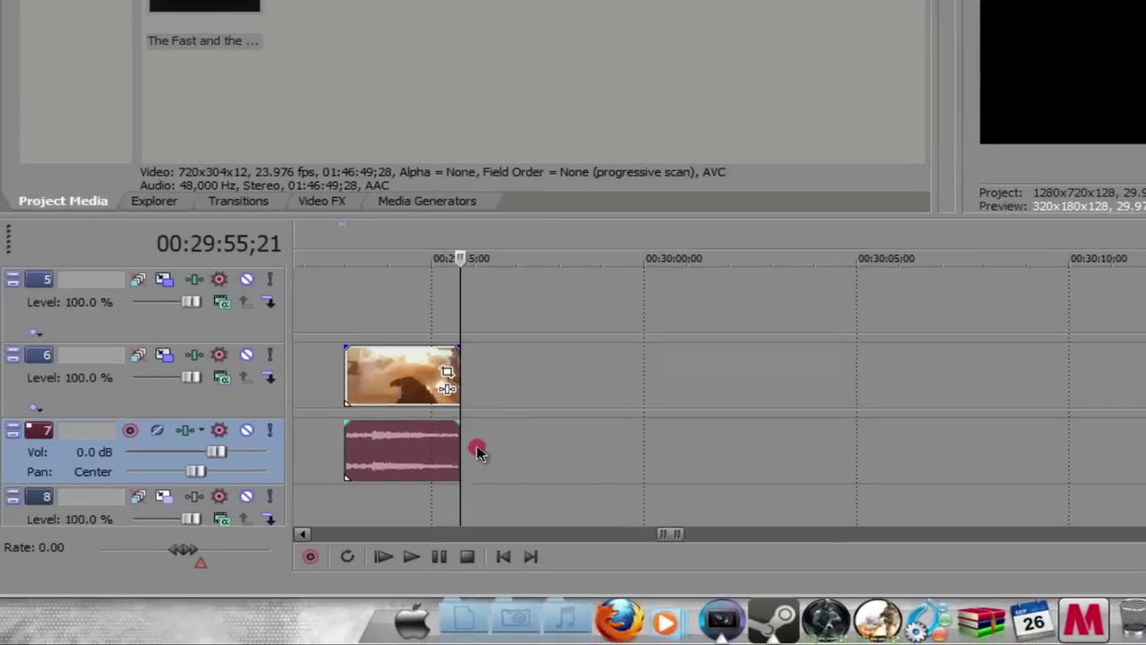
drag(475, 448, 568, 456)
right_click(566, 459)
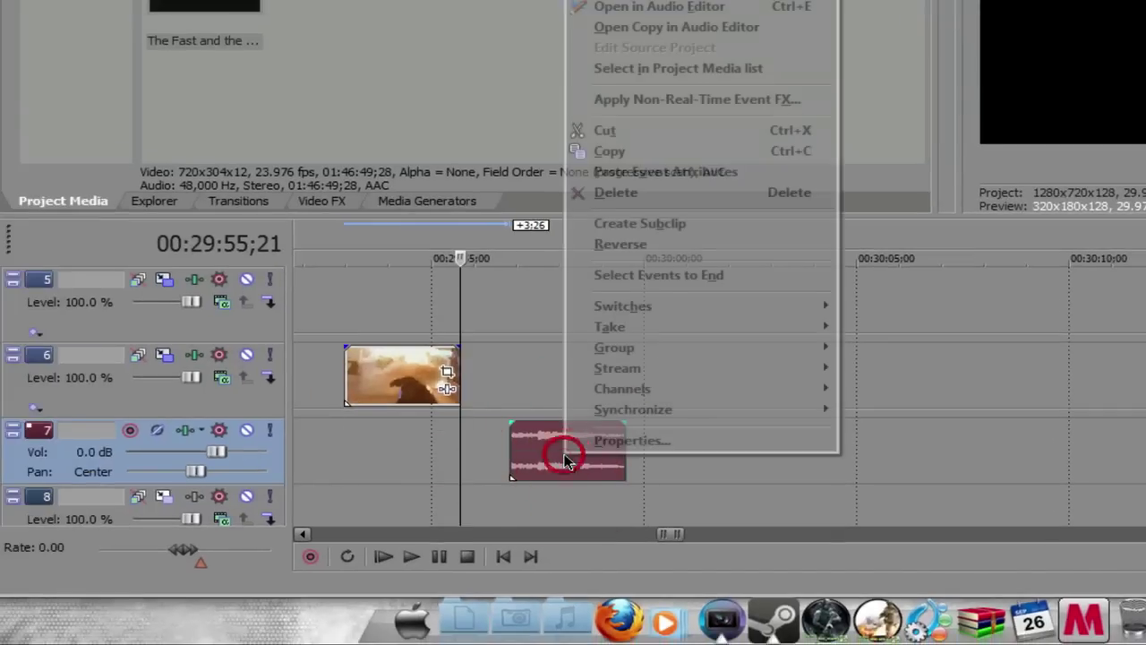
click(598, 128)
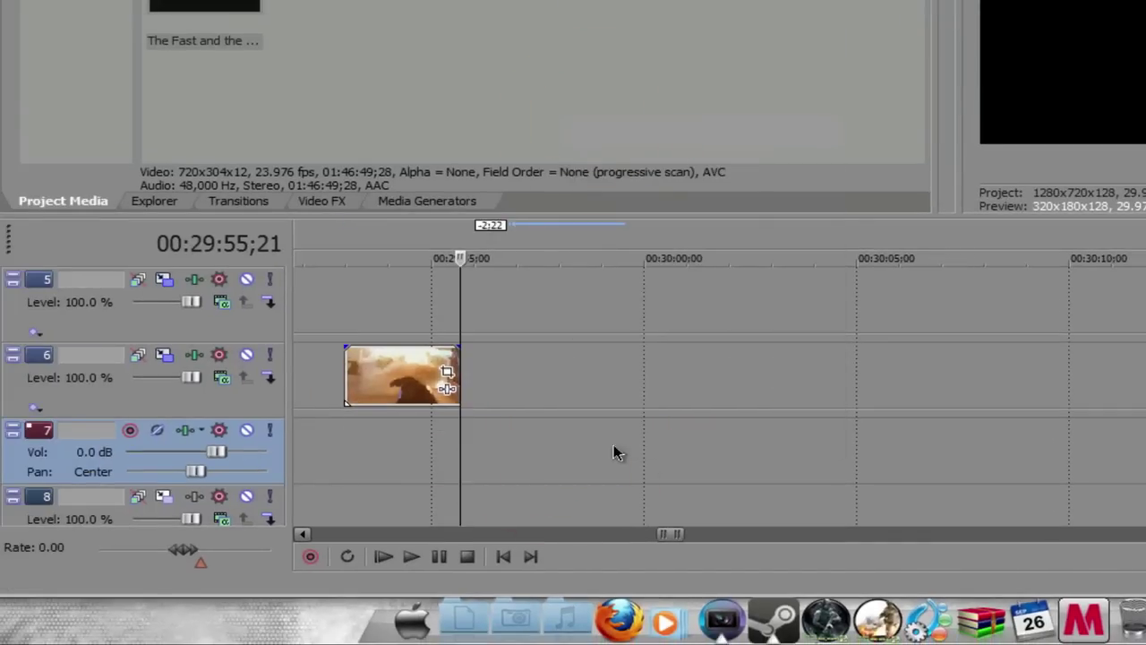
Bring the explosion clip back near the project start and move it up to track 4, after the existing clip.
mouse_move(672, 534)
mouse_down()
mouse_move(655, 535)
mouse_move(670, 532)
mouse_up()
drag(887, 394, 3, 379)
drag(2, 378, 1136, 381)
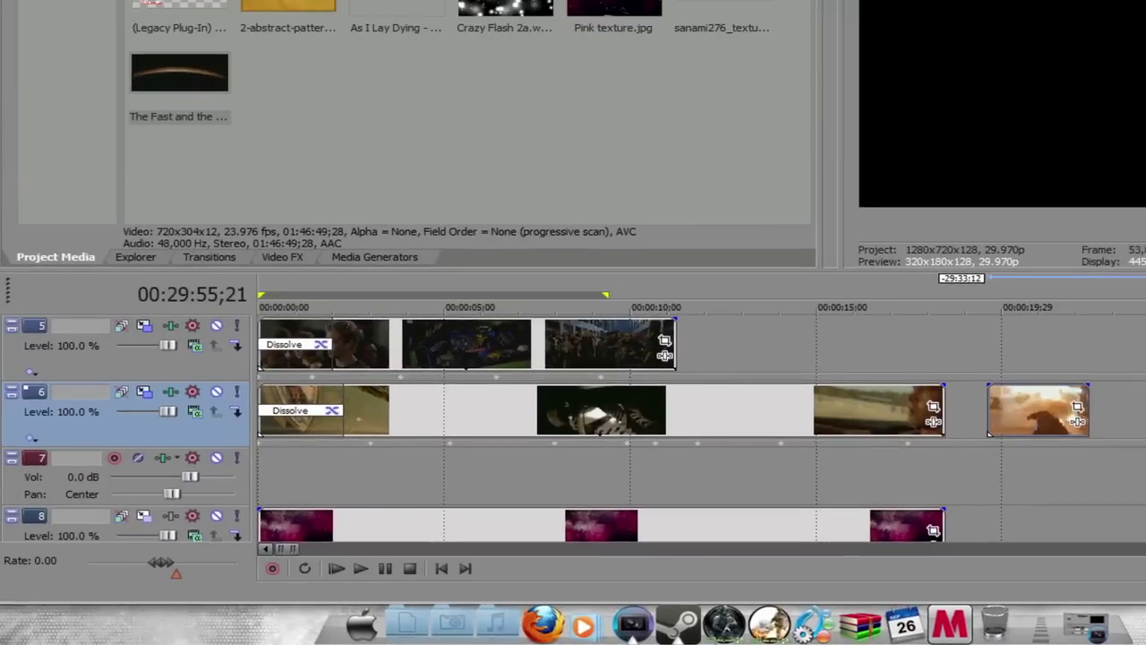
scroll(699, 421, up, 1)
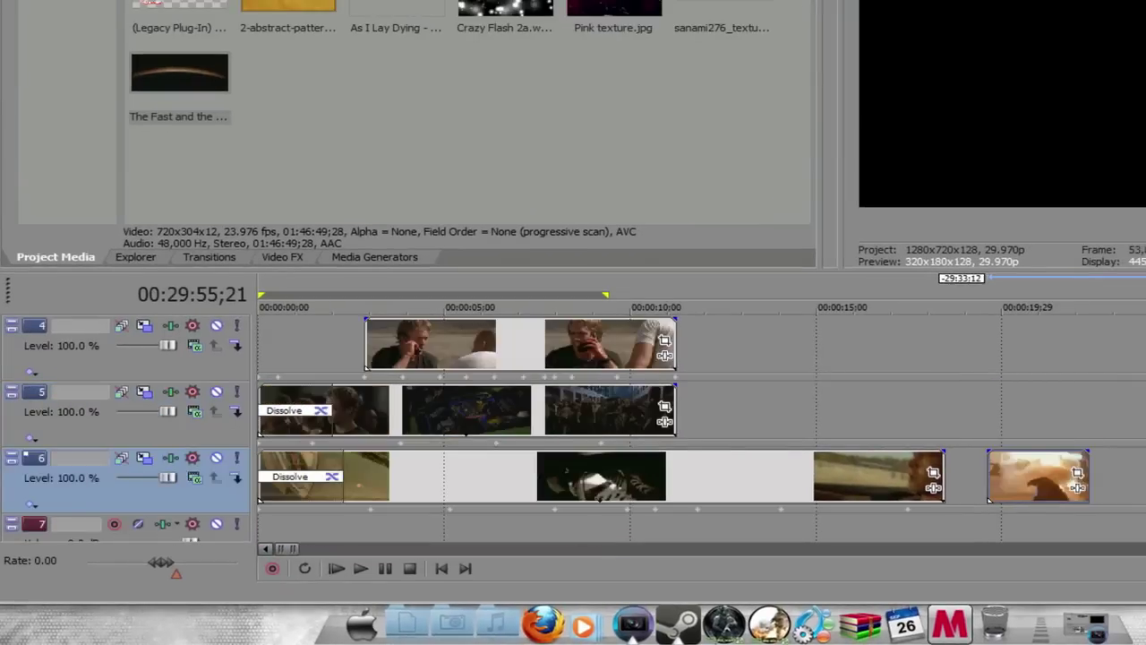
drag(1030, 477, 936, 416)
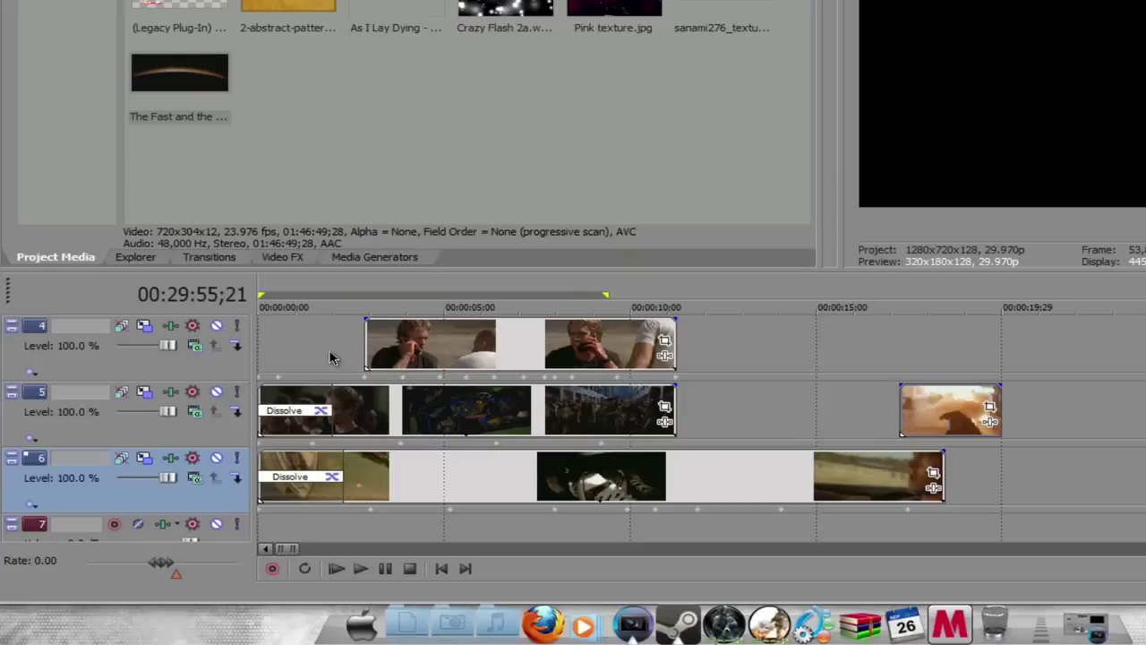
drag(946, 410, 747, 354)
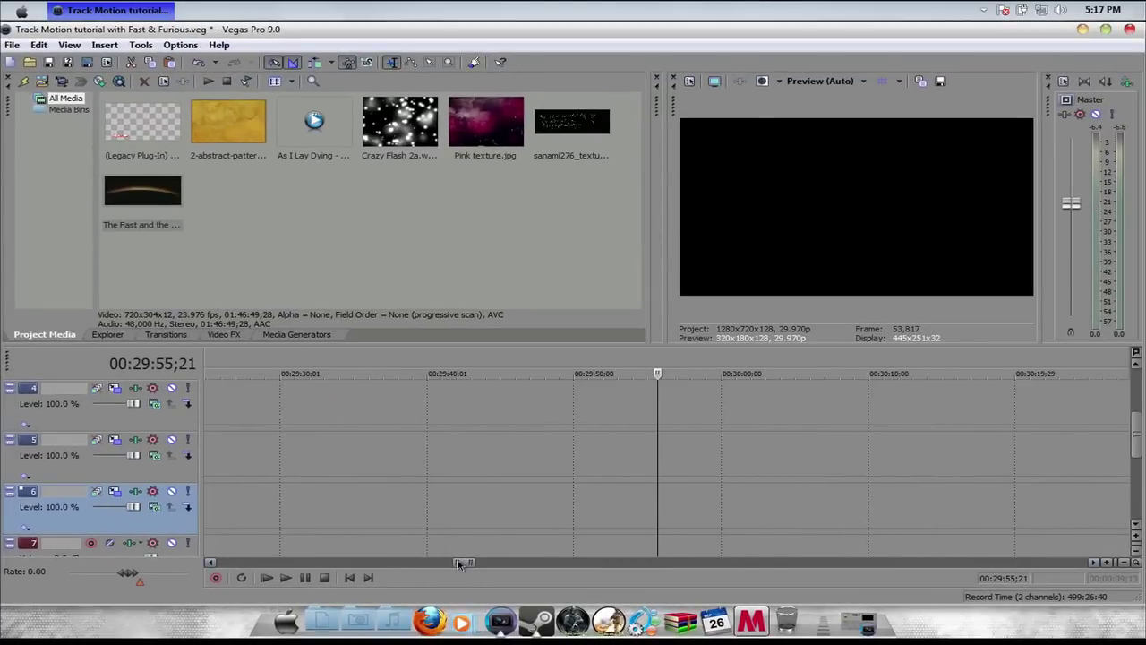
Move the explosion clip up to empty track 3 and fit it to the span of the track 4 clip.
drag(458, 563, 220, 547)
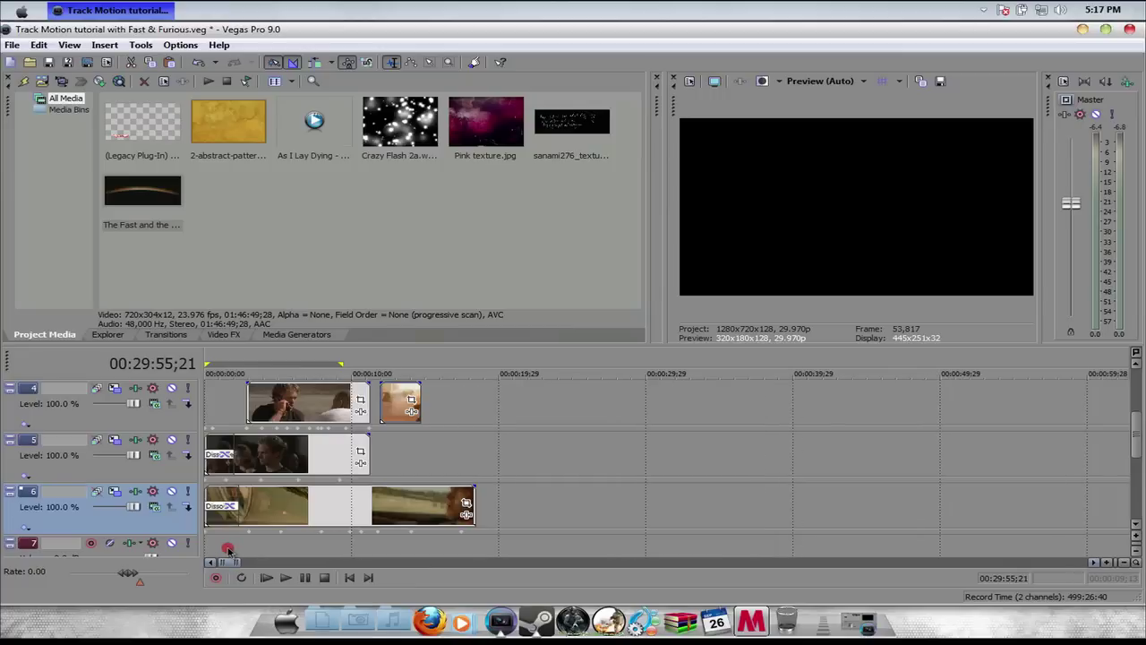
click(1135, 365)
drag(400, 492, 271, 450)
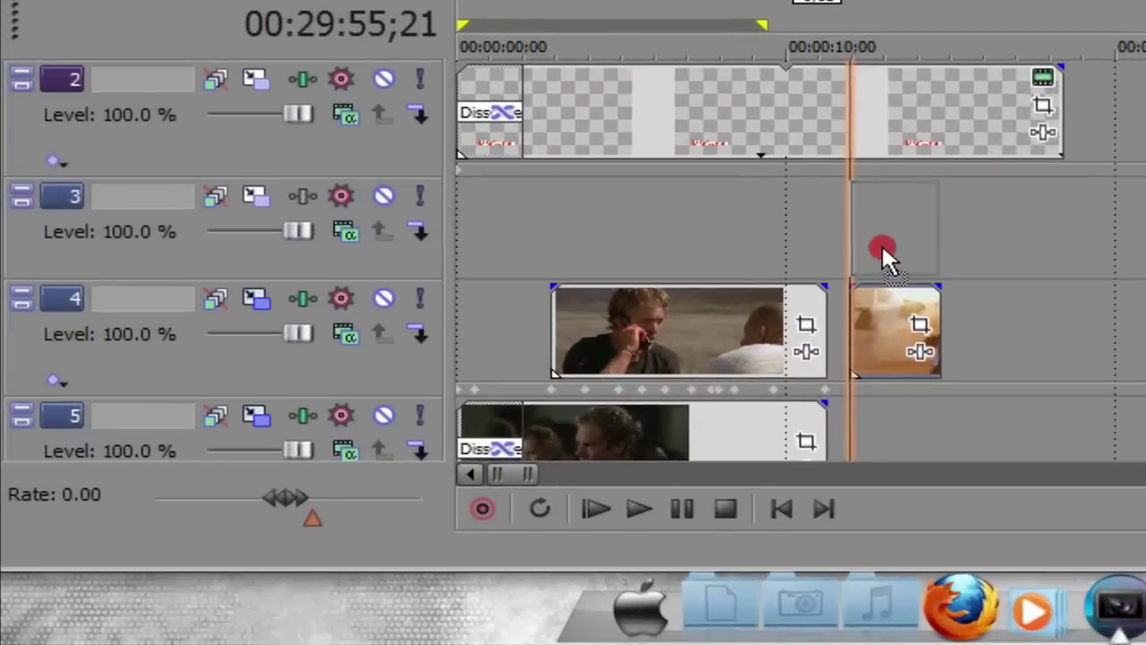
drag(603, 219, 522, 223)
drag(594, 238, 639, 238)
drag(800, 210, 820, 215)
Place the playhead at 00:00:05;27 in the track 3 clip and open Track Motion for that track.
click(650, 230)
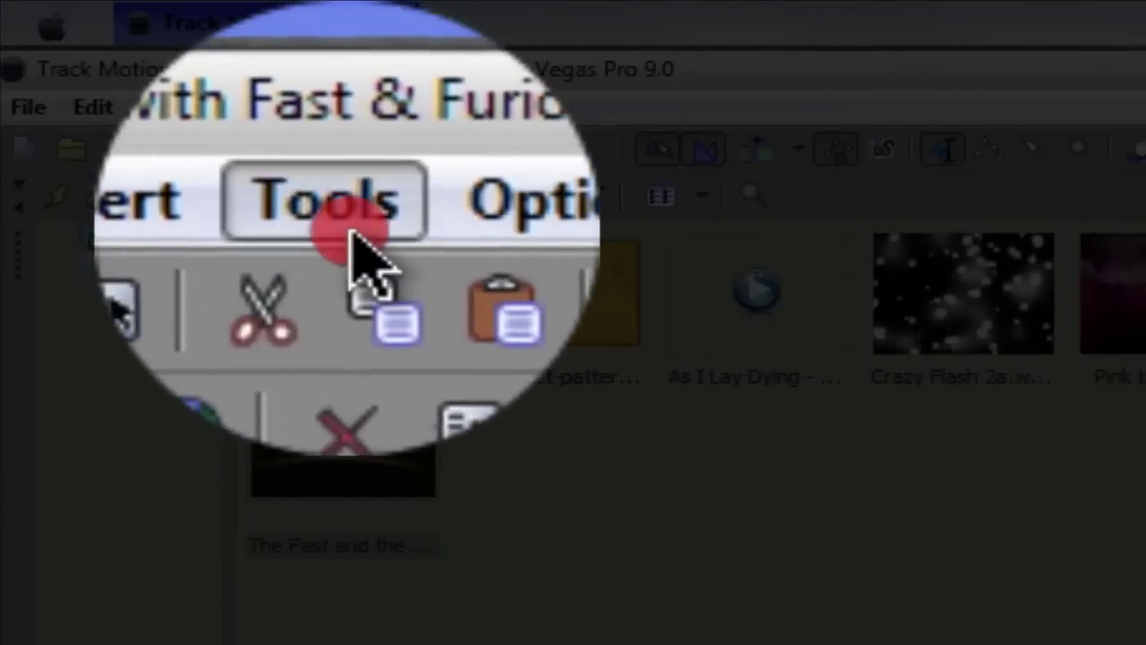
click(318, 213)
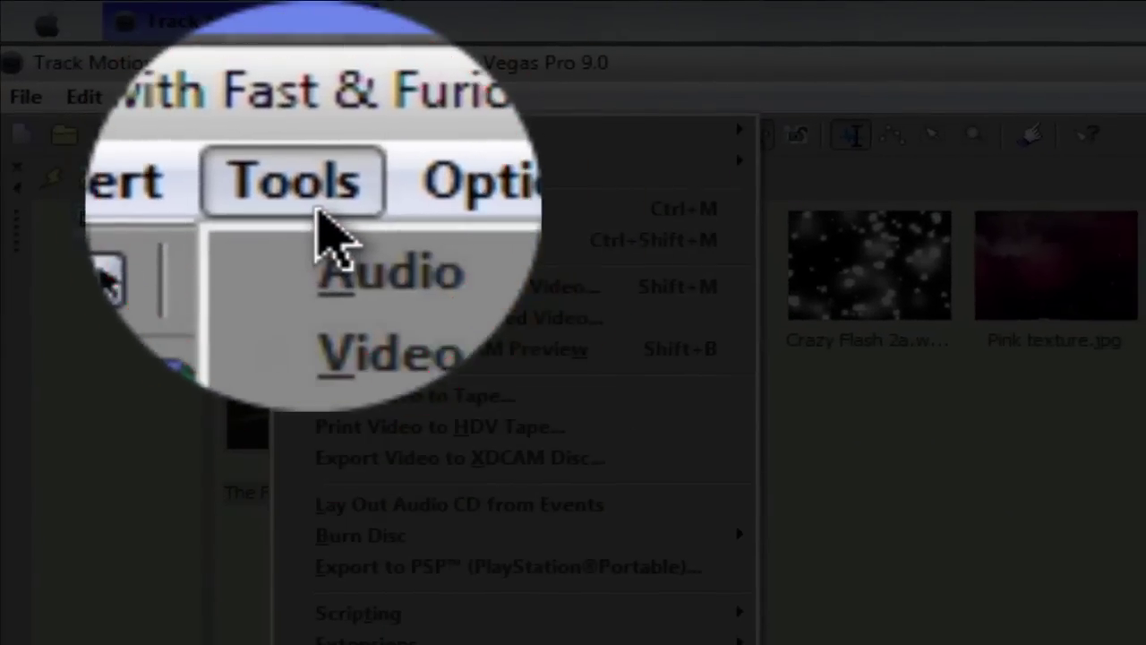
mouse_move(400, 165)
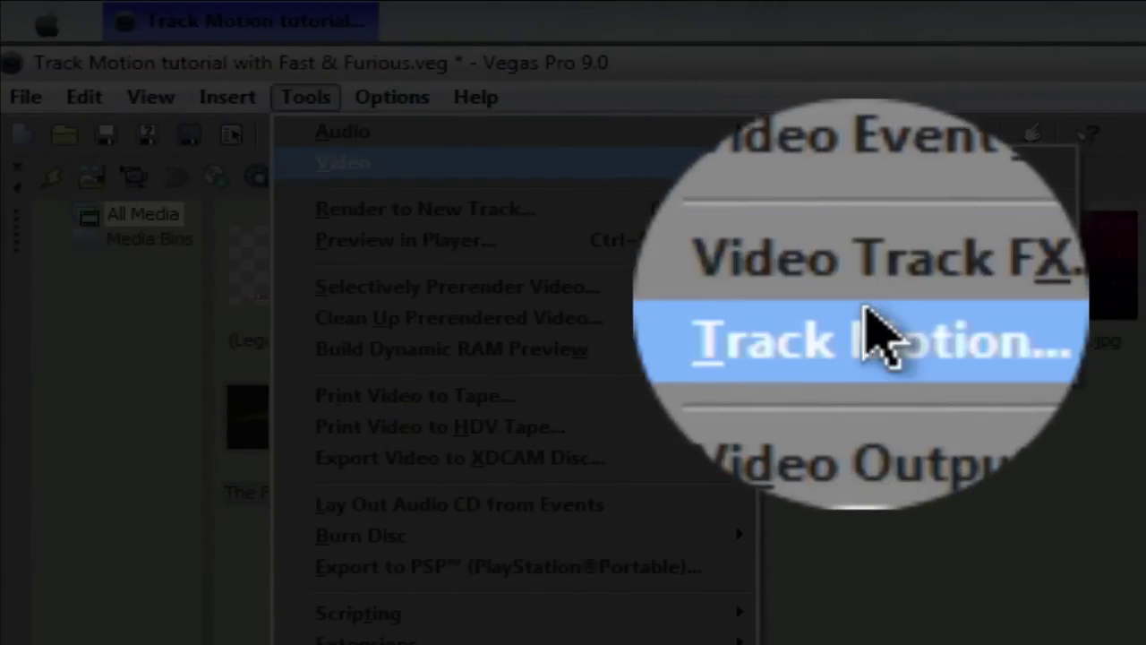
click(873, 338)
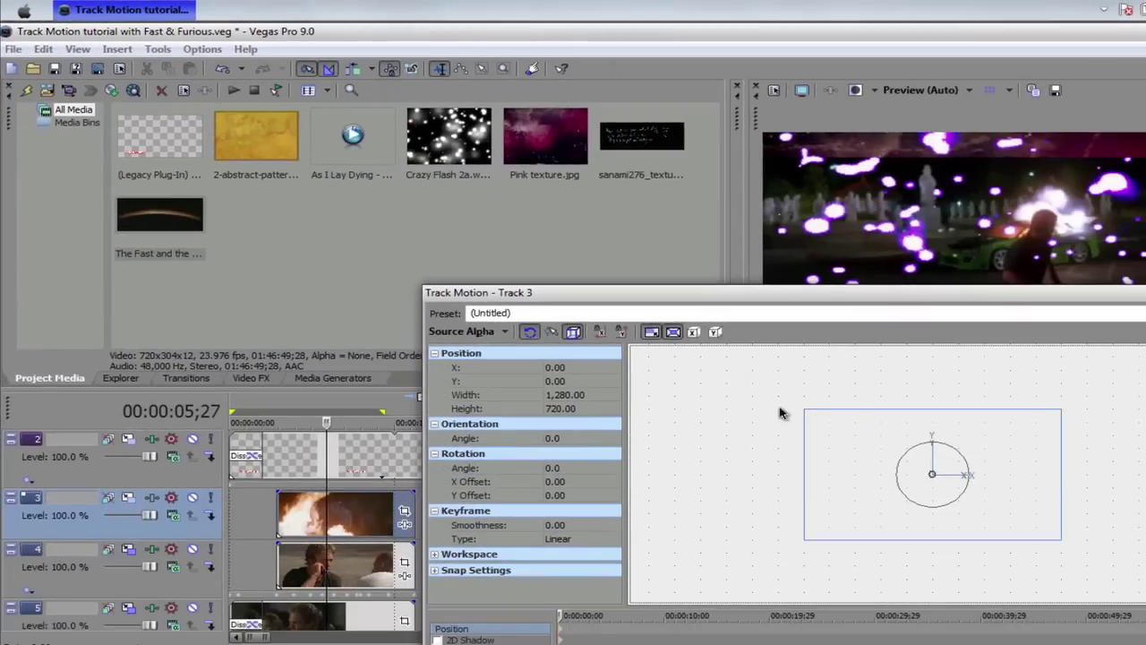
drag(633, 302, 677, 307)
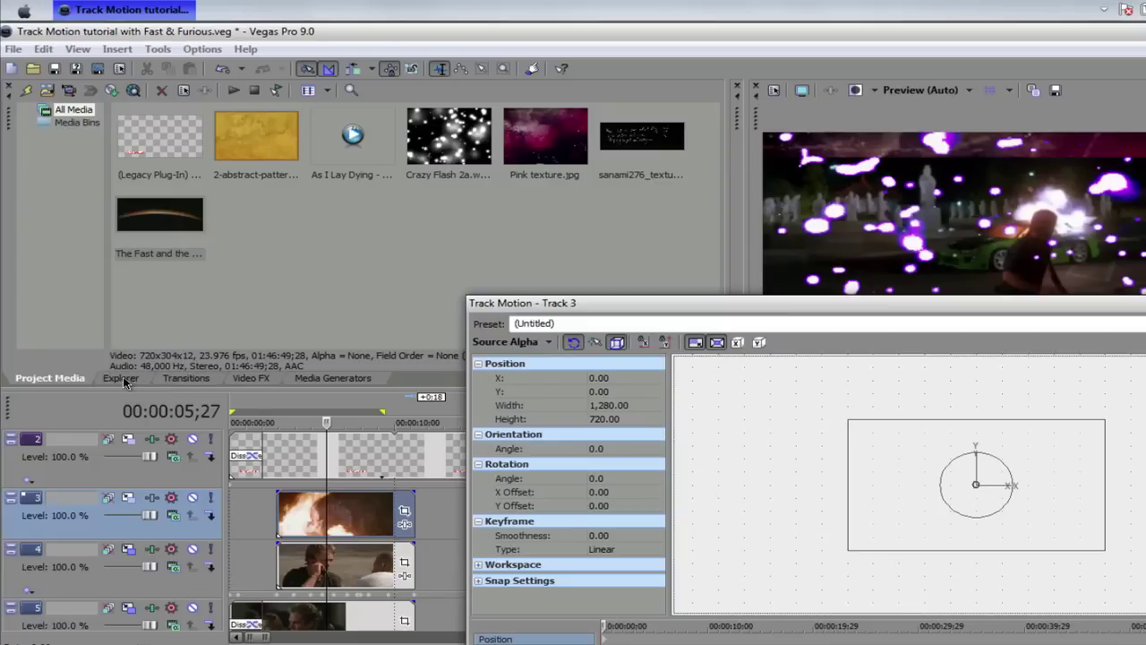
Apply the Border effect's Solid White Border preset to the whole of track 3.
click(249, 378)
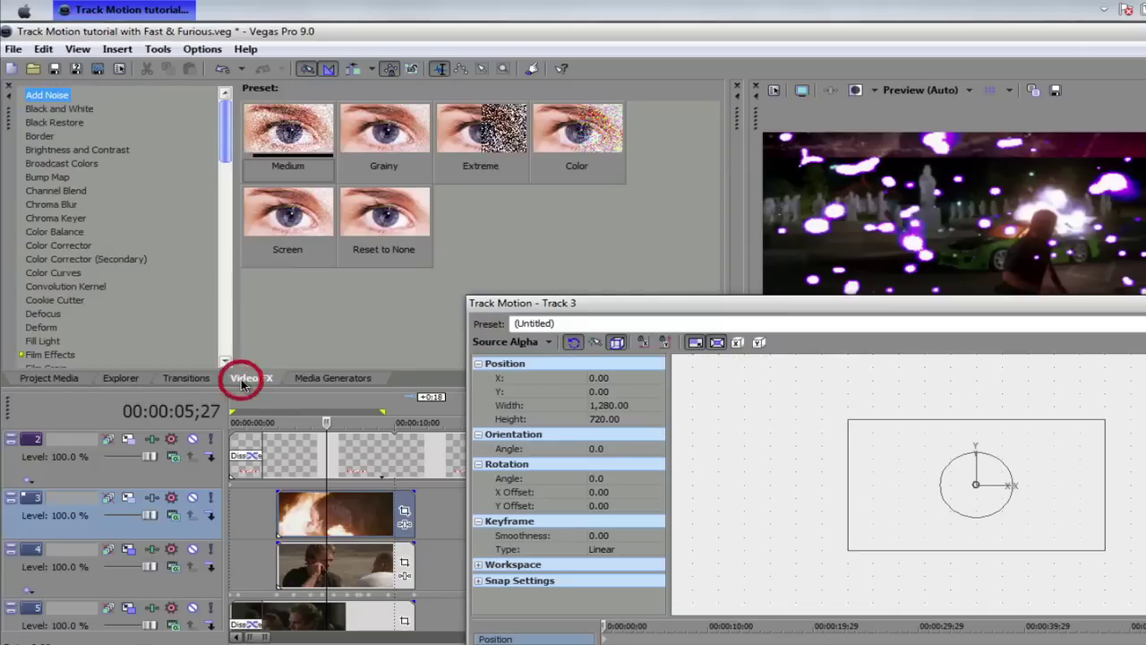
click(37, 136)
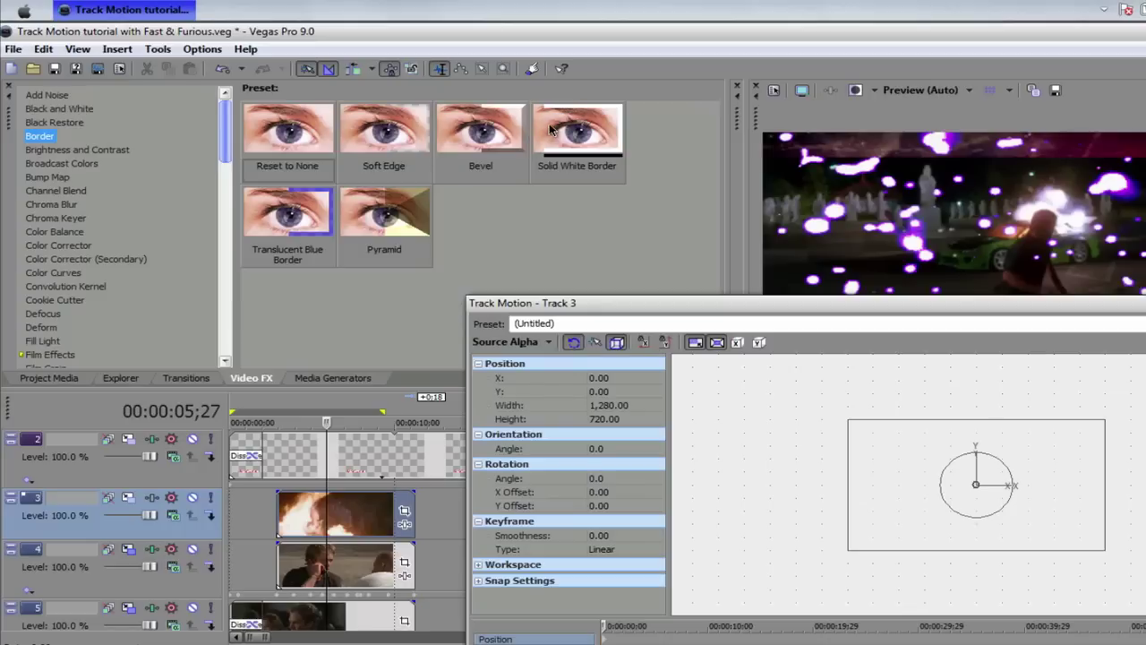
drag(550, 131, 516, 179)
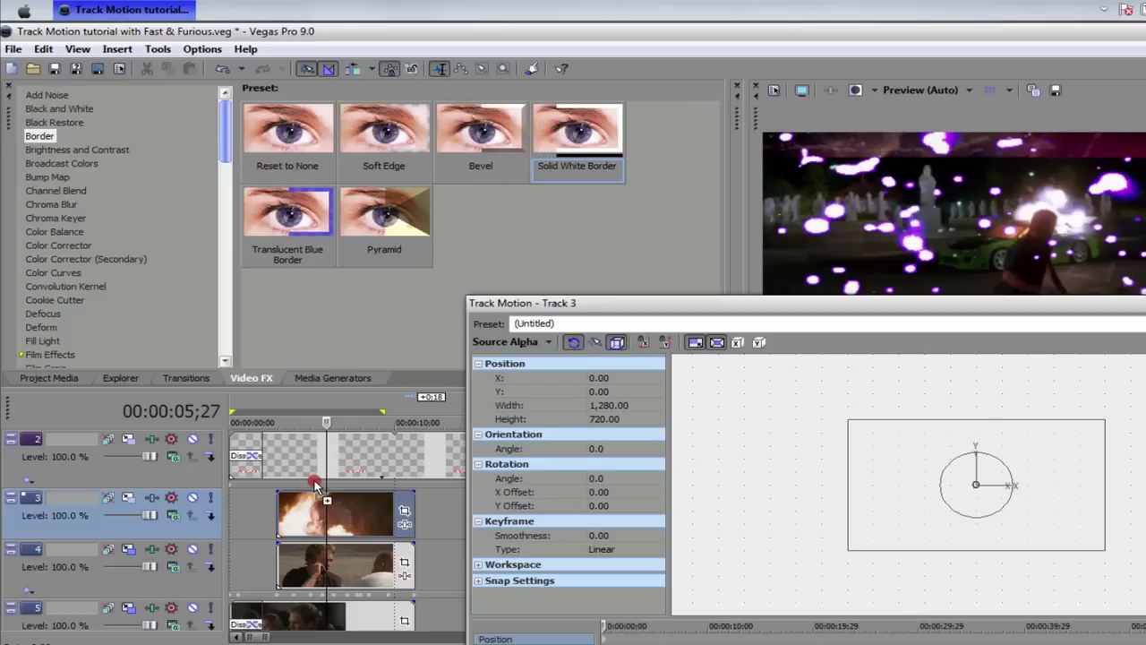
drag(310, 498, 154, 529)
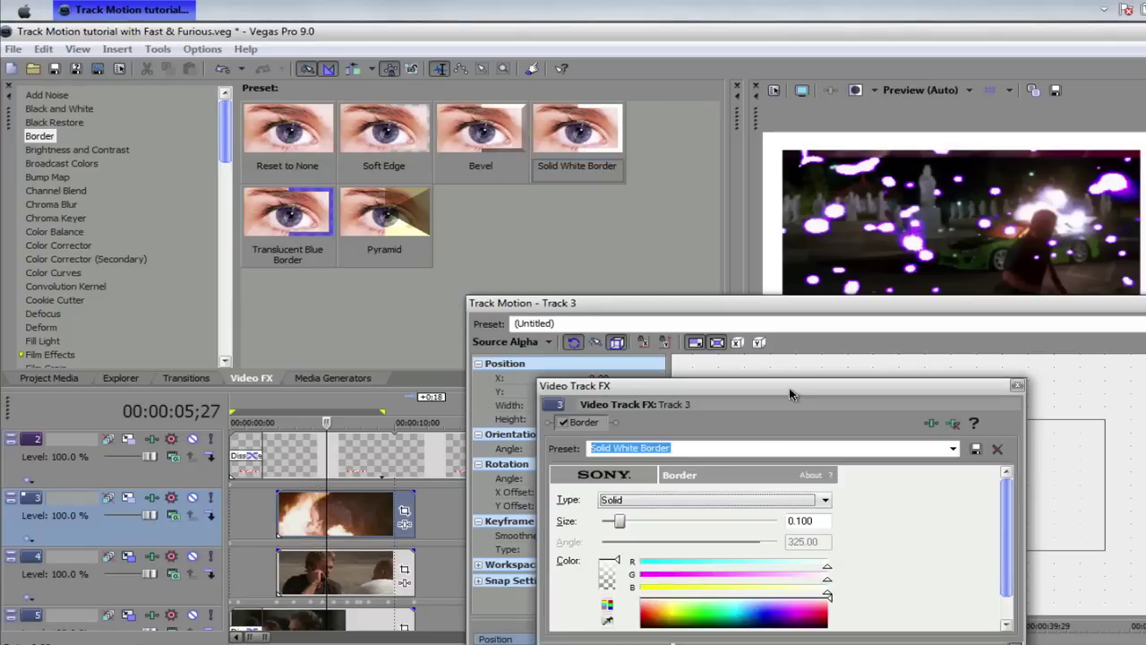
Thin the solid white border on track 3 to a size of about 0.026 and close the effect settings.
drag(624, 524, 615, 523)
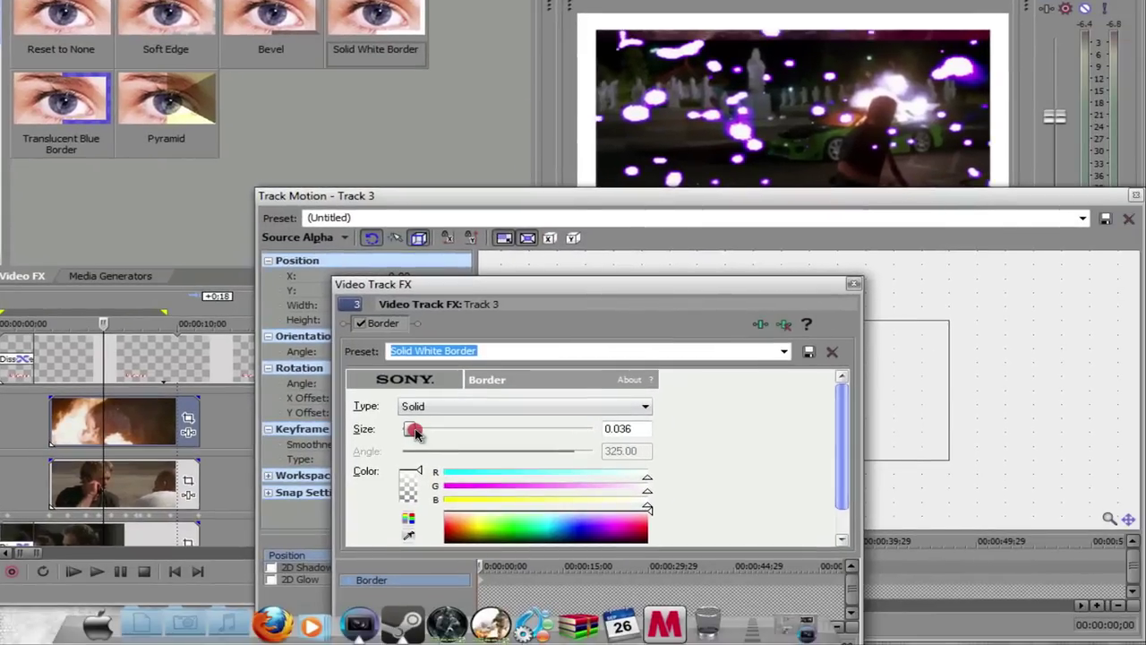
drag(415, 434, 413, 433)
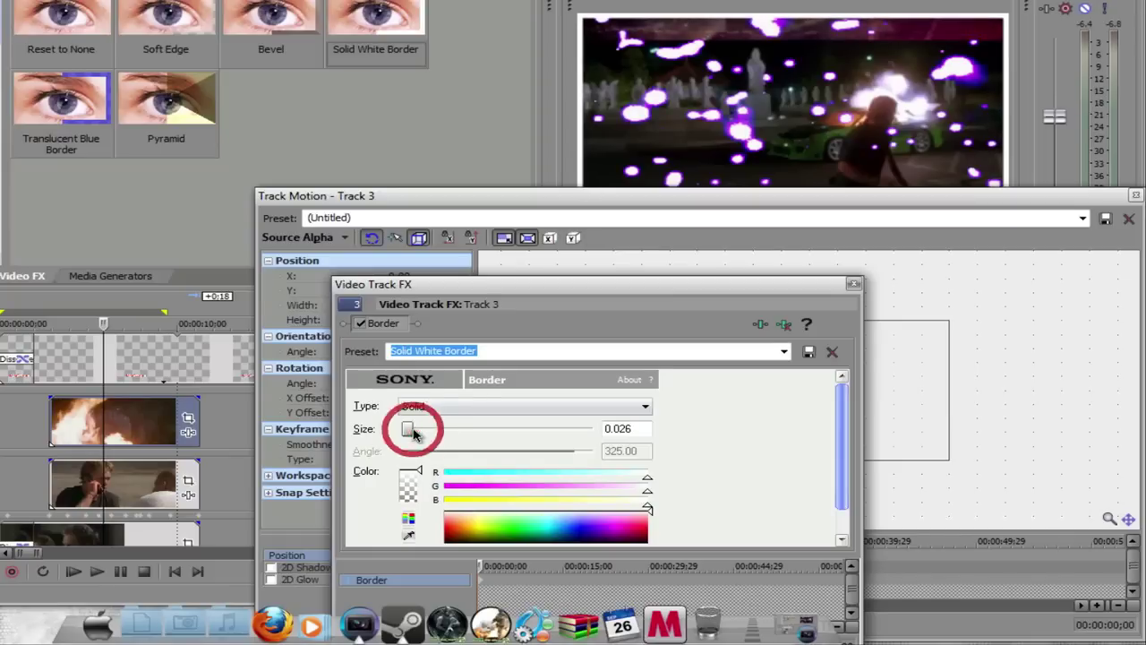
click(850, 285)
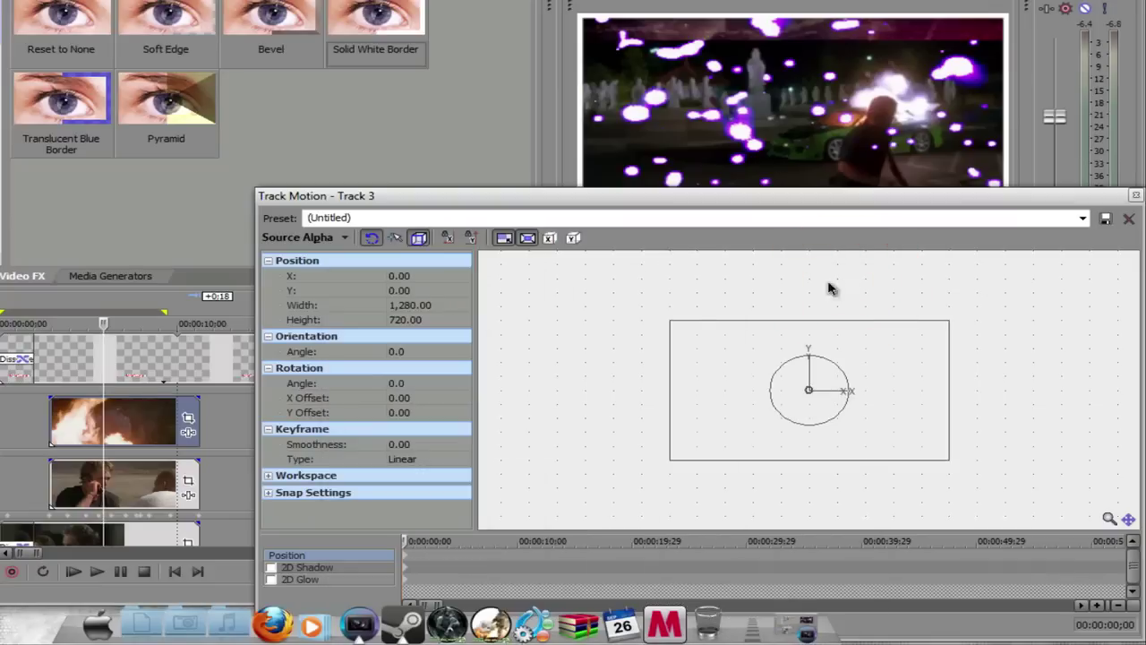
Shift the track 3 motion frame to about X -222, Y -58 and turn off Maintain Aspect Ratio for the explosion clip.
drag(710, 193, 630, 157)
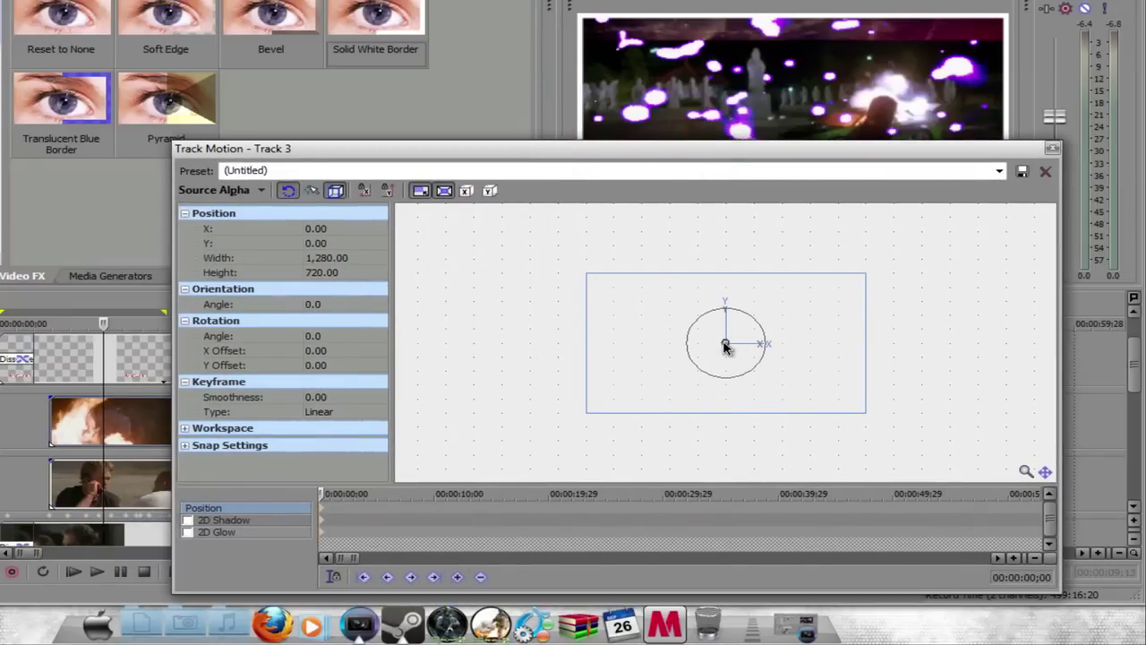
drag(726, 346, 676, 356)
right_click(125, 428)
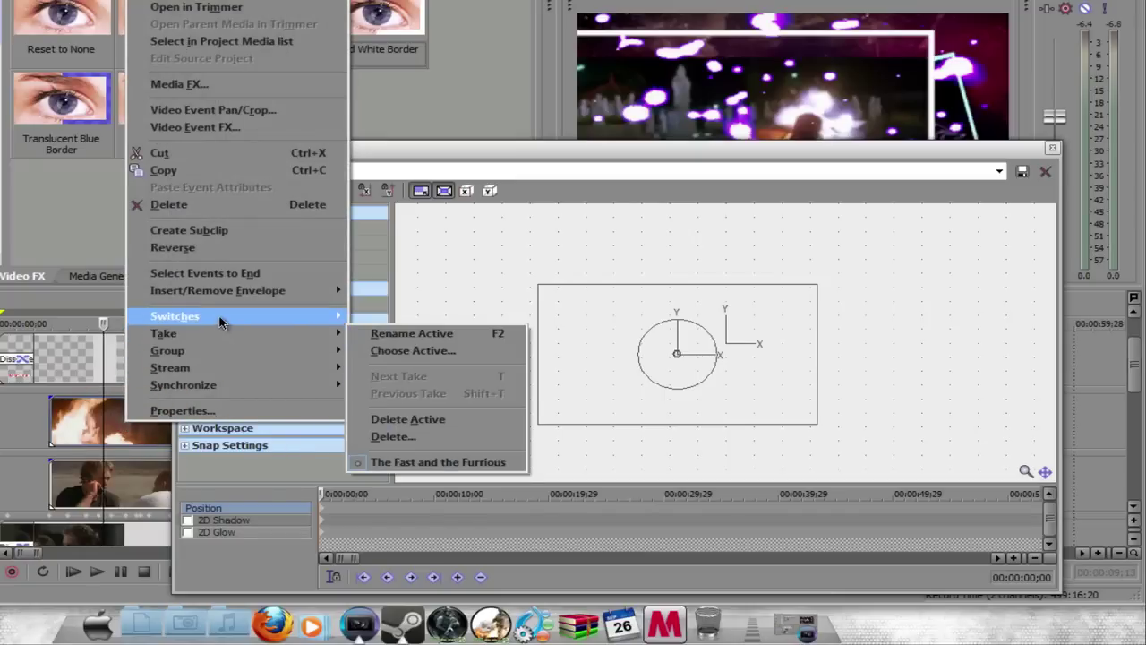
mouse_move(219, 323)
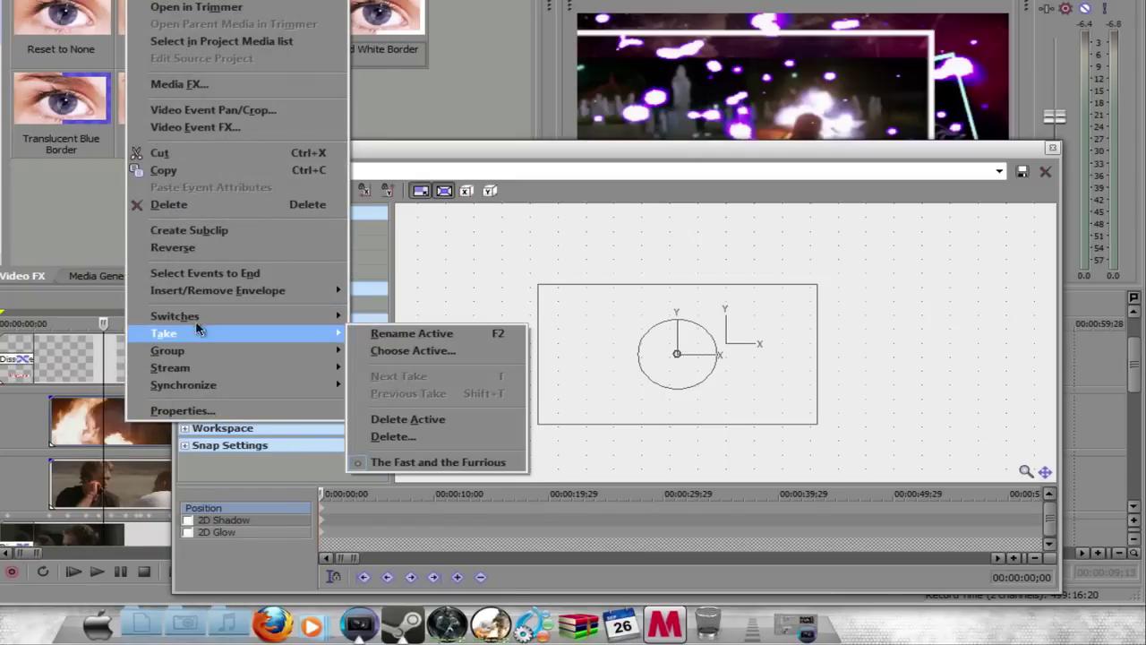
mouse_move(174, 316)
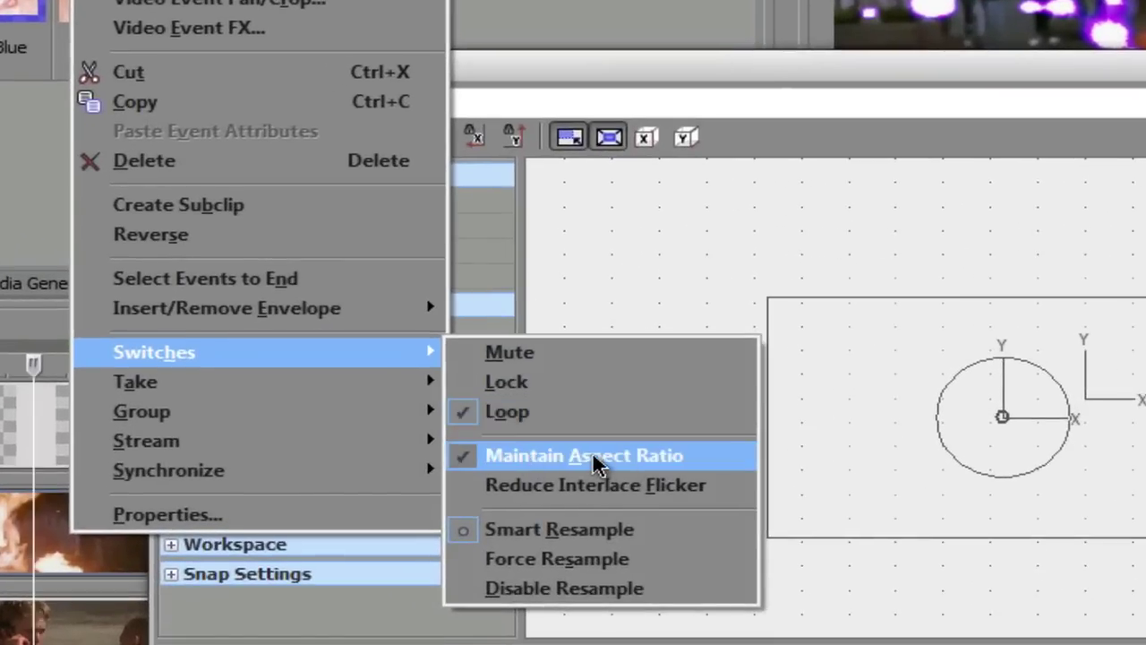
click(552, 458)
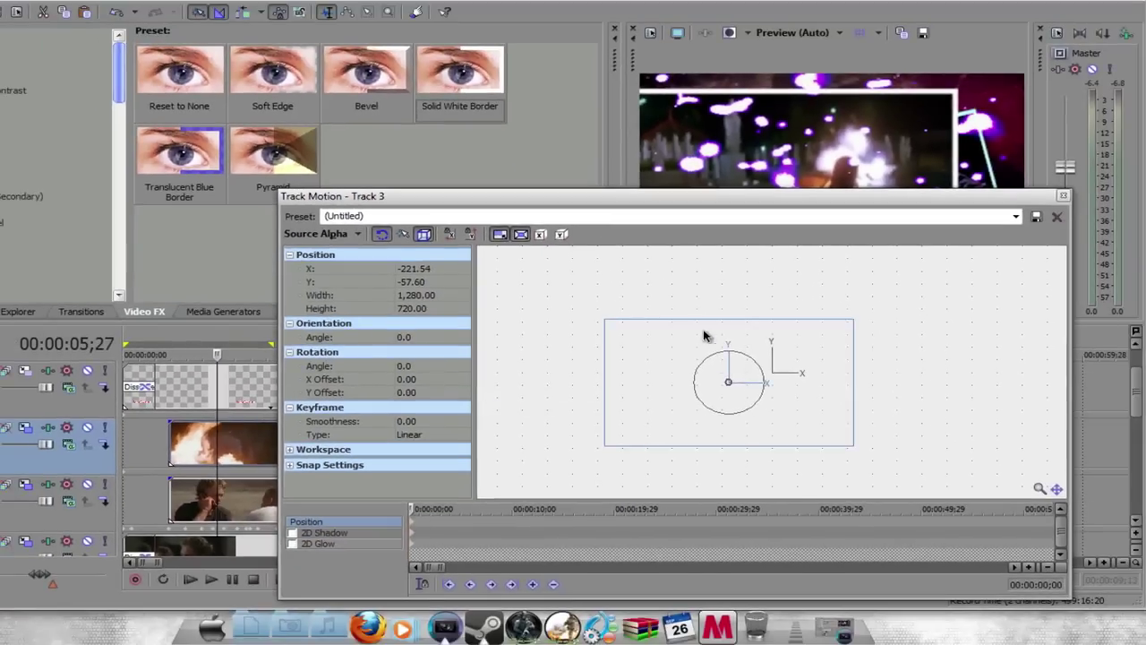
Set track 3's starting motion frame to about X -102, Y 53, size 298 by 167, with an orientation angle of about 9.2.
drag(719, 389, 763, 383)
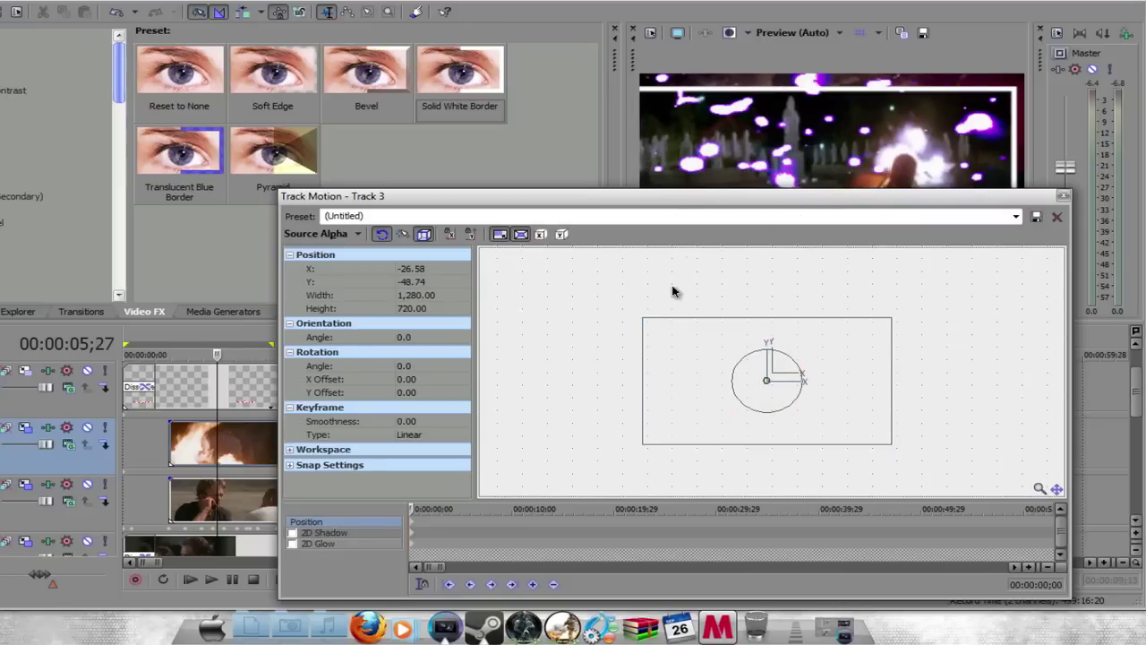
drag(642, 320, 698, 346)
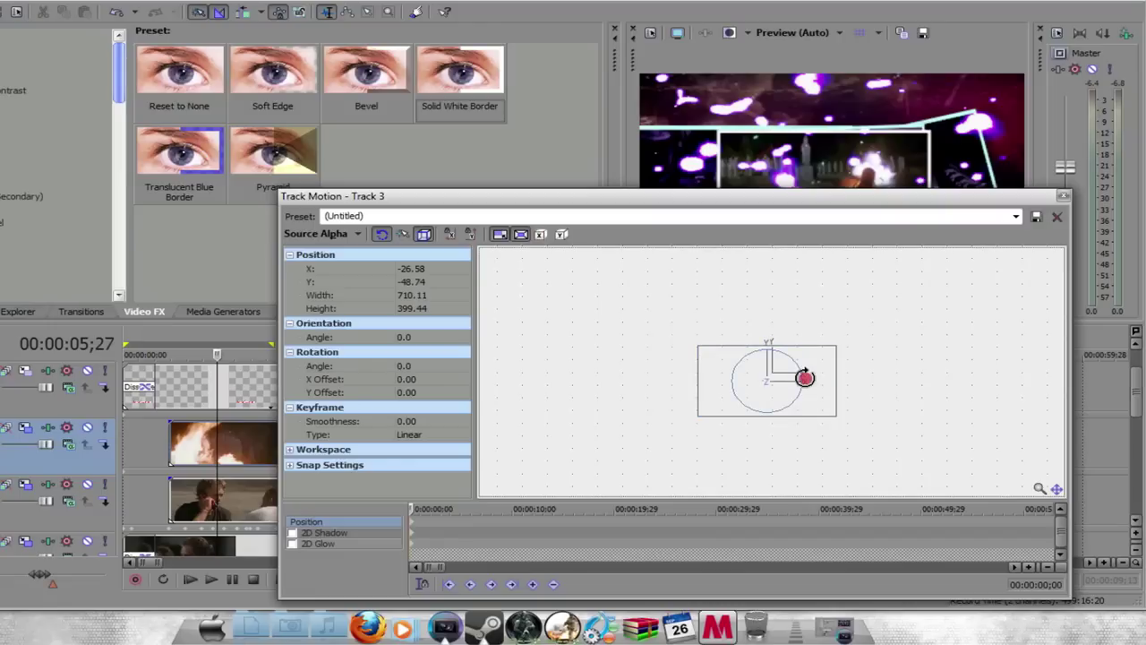
mouse_move(805, 375)
mouse_down()
mouse_move(802, 357)
mouse_move(696, 379)
mouse_move(678, 369)
mouse_move(690, 340)
mouse_move(712, 344)
mouse_move(710, 376)
mouse_up()
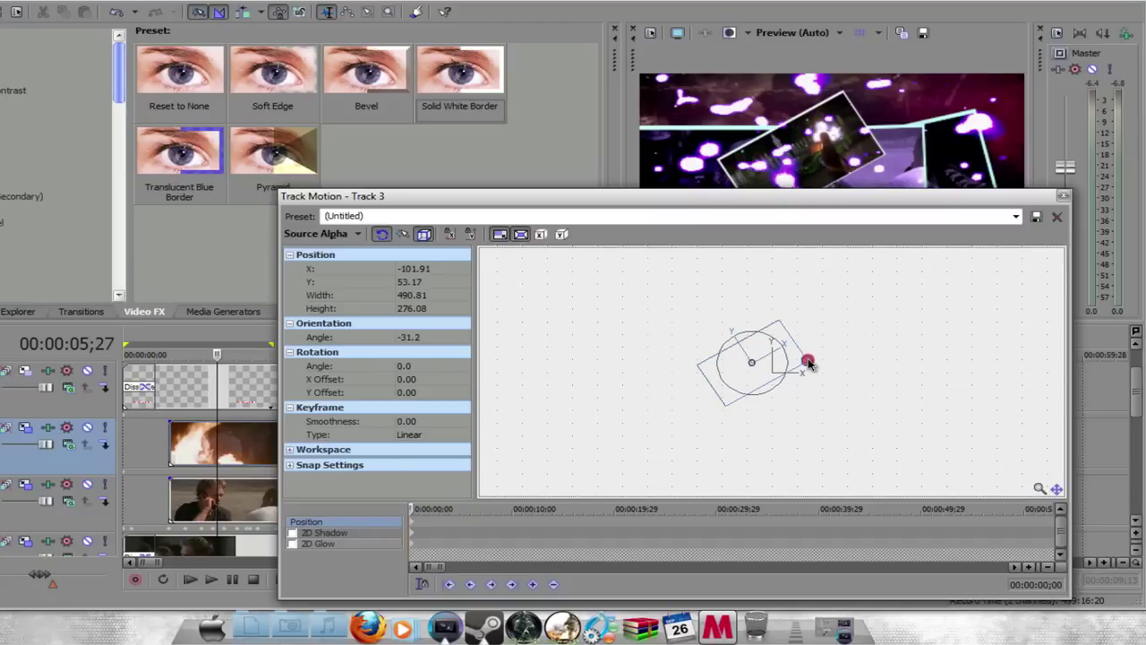
drag(809, 367, 808, 366)
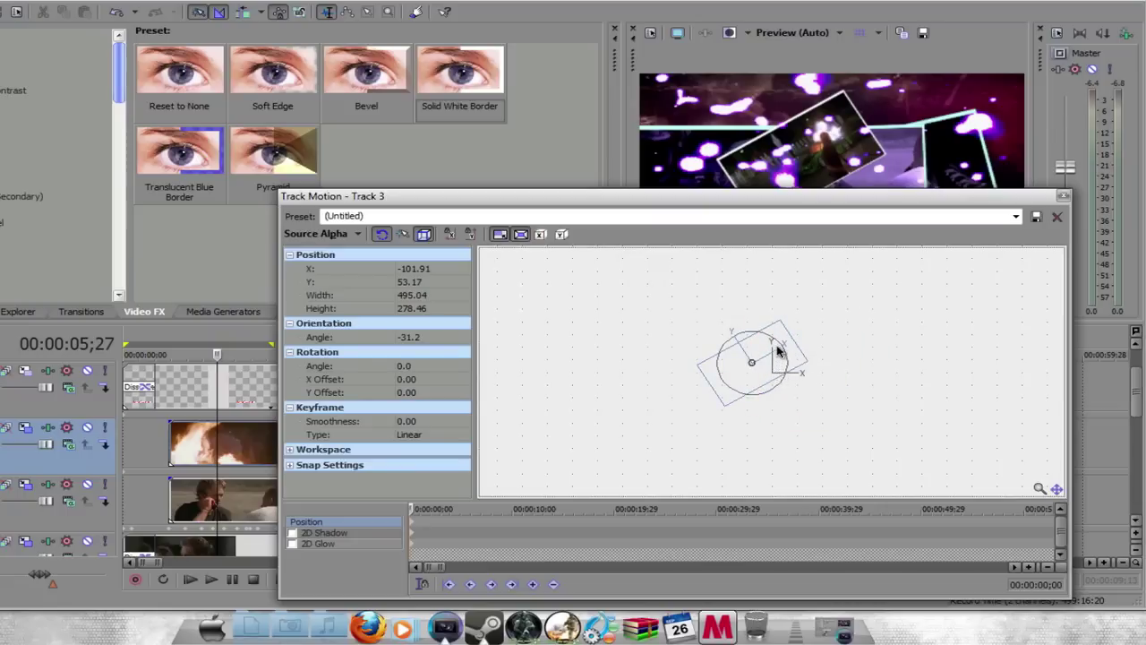
mouse_move(789, 349)
mouse_down()
mouse_move(796, 365)
mouse_move(780, 358)
mouse_up()
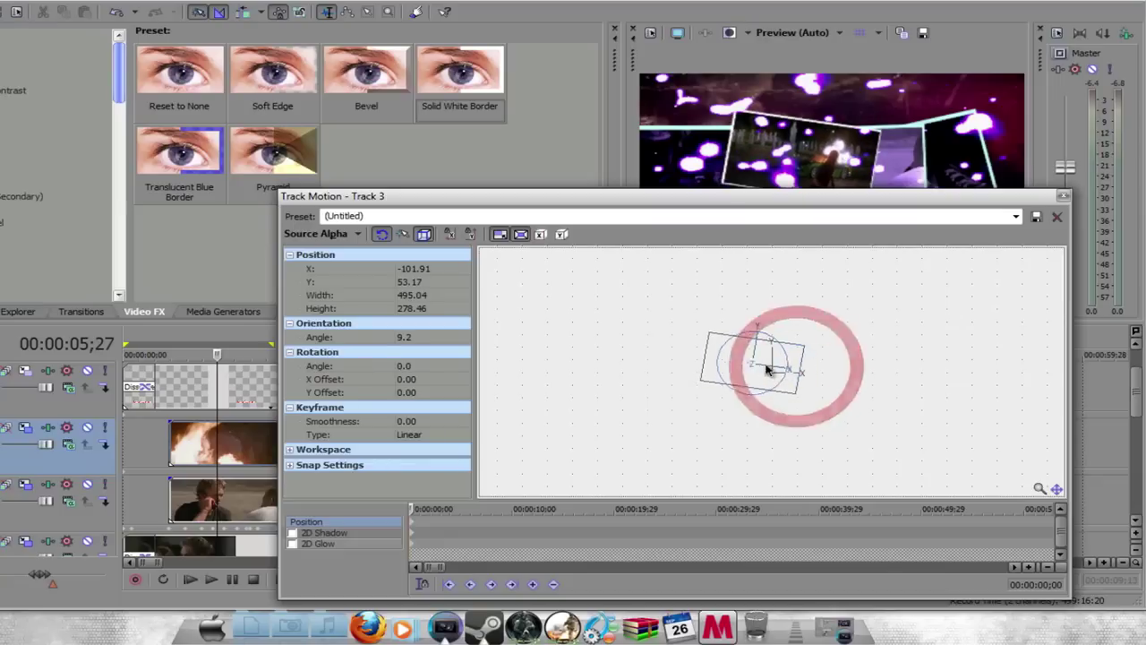
drag(708, 334, 723, 346)
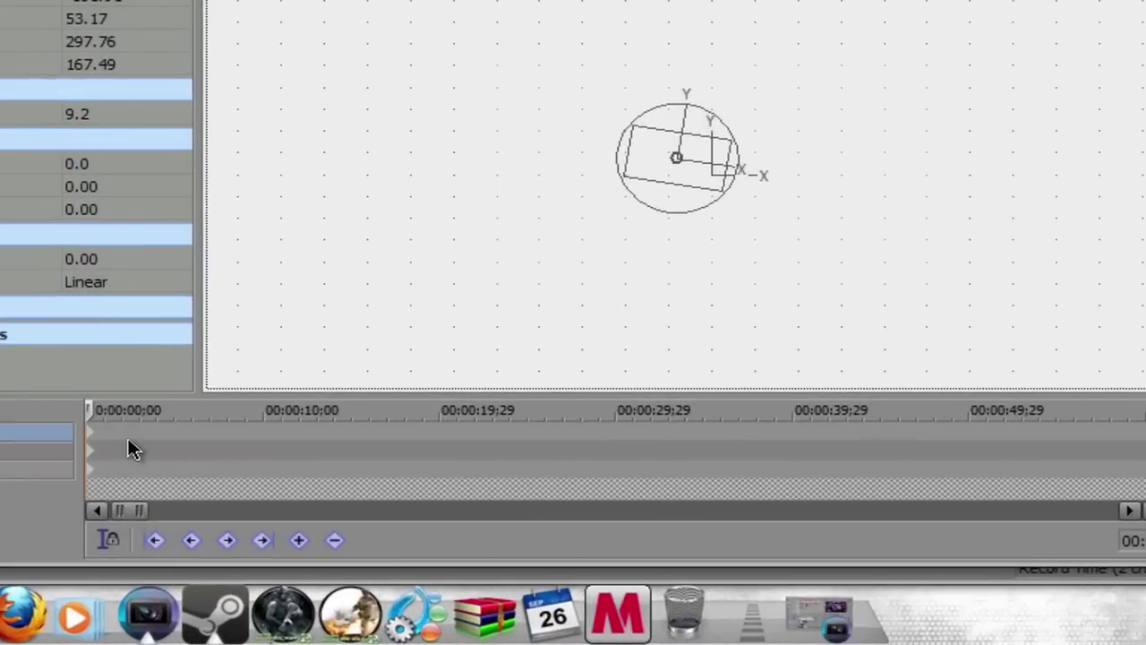
Add a motion keyframe near 2 seconds with the frame at about X 13, Y 0, size 1,253 by 705, angle -1.6.
click(128, 440)
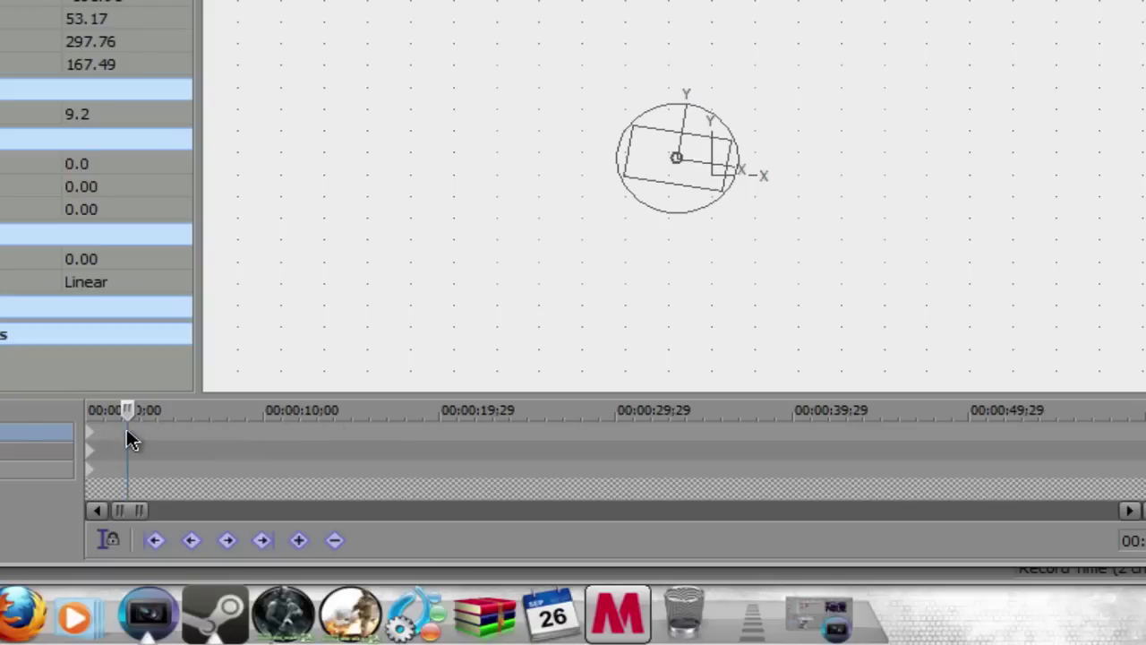
click(123, 437)
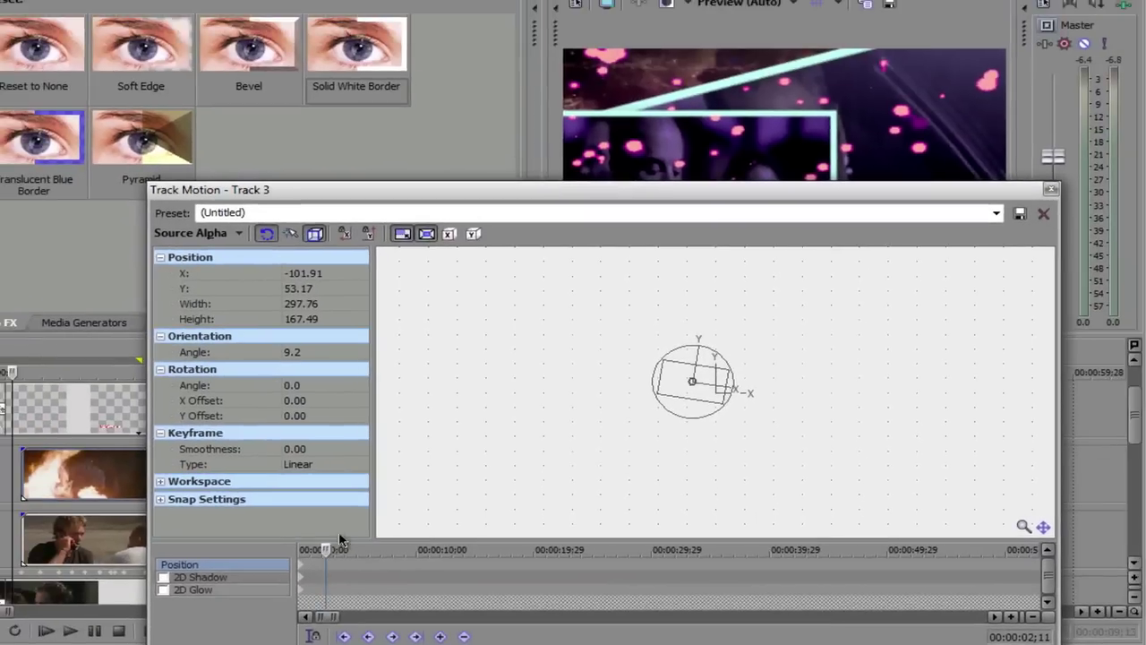
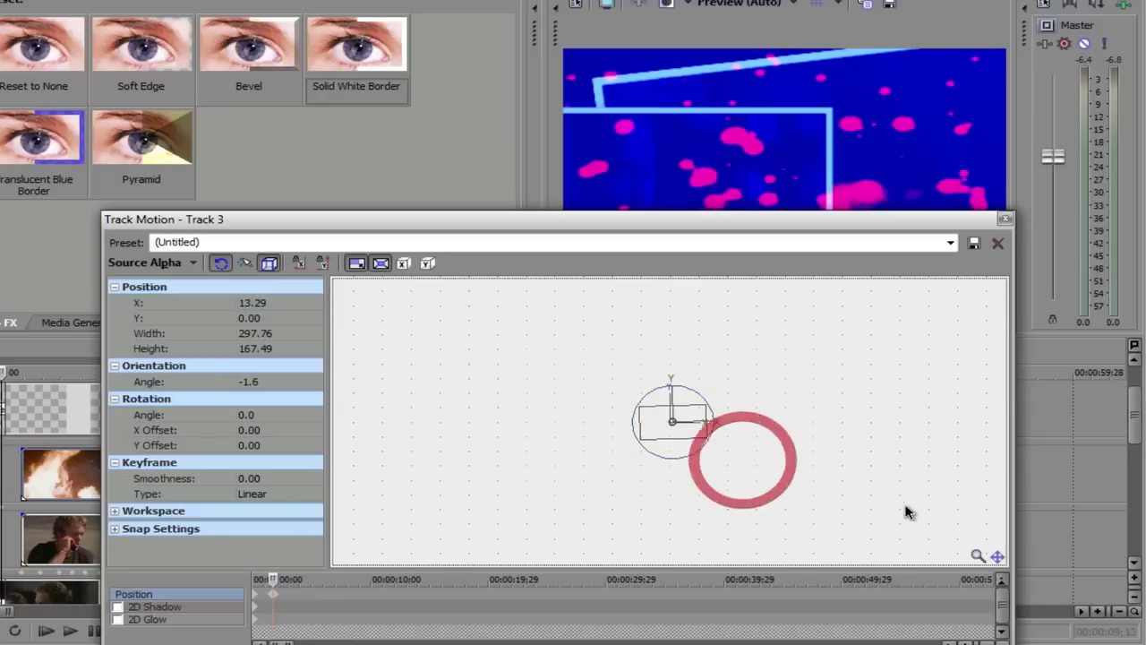
click(978, 552)
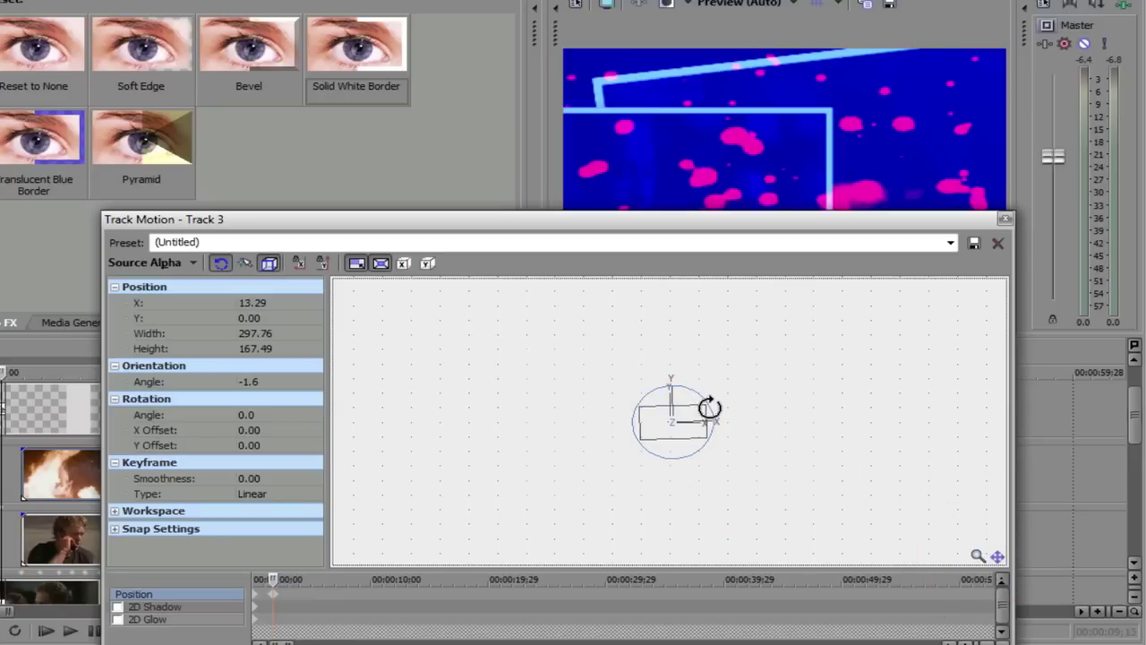
drag(706, 404, 824, 388)
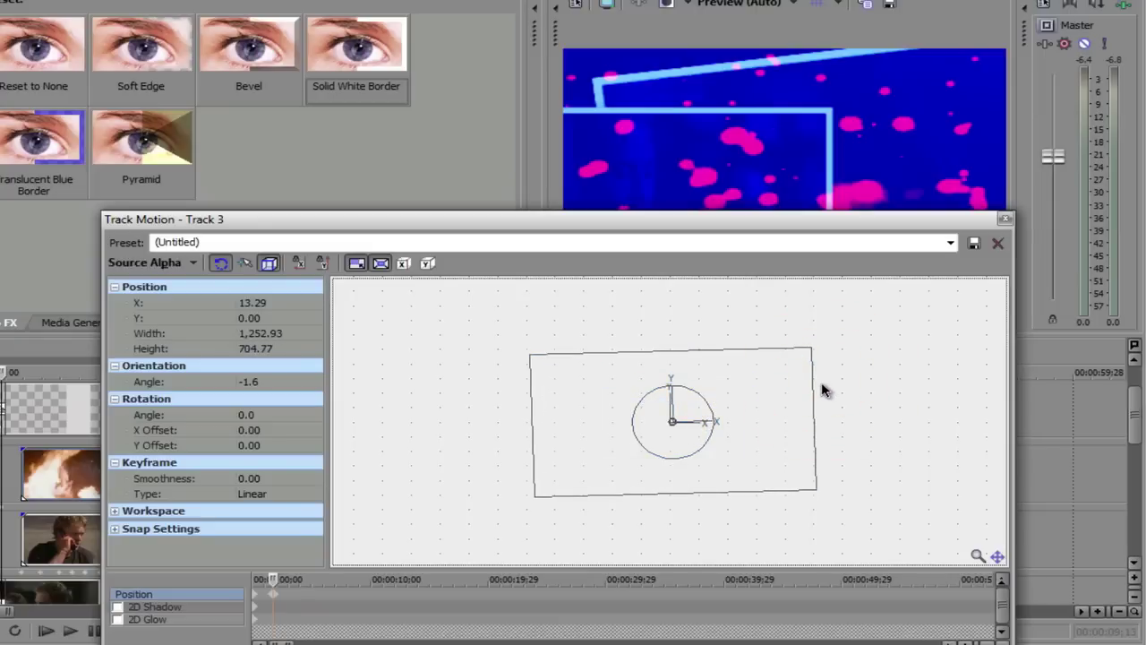
Extend the start of the track 3 explosion clip back to the playhead near the beginning of the project.
click(23, 479)
mouse_move(23, 480)
mouse_down()
mouse_move(7, 452)
mouse_move(3, 473)
mouse_move(16, 481)
mouse_move(5, 479)
mouse_up()
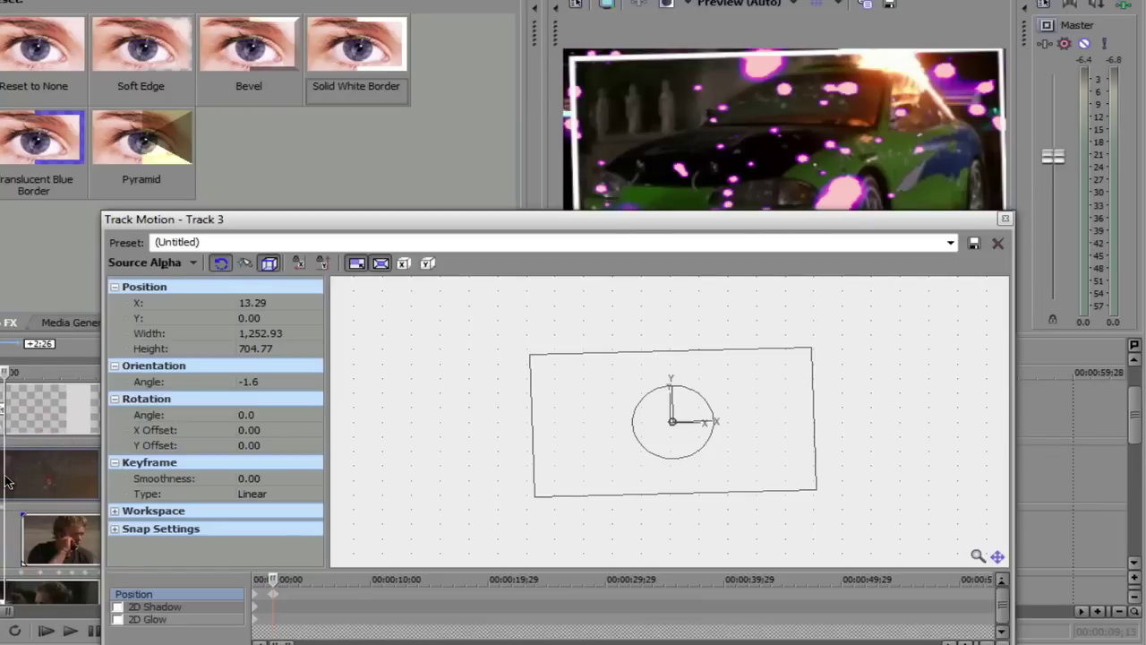
click(547, 409)
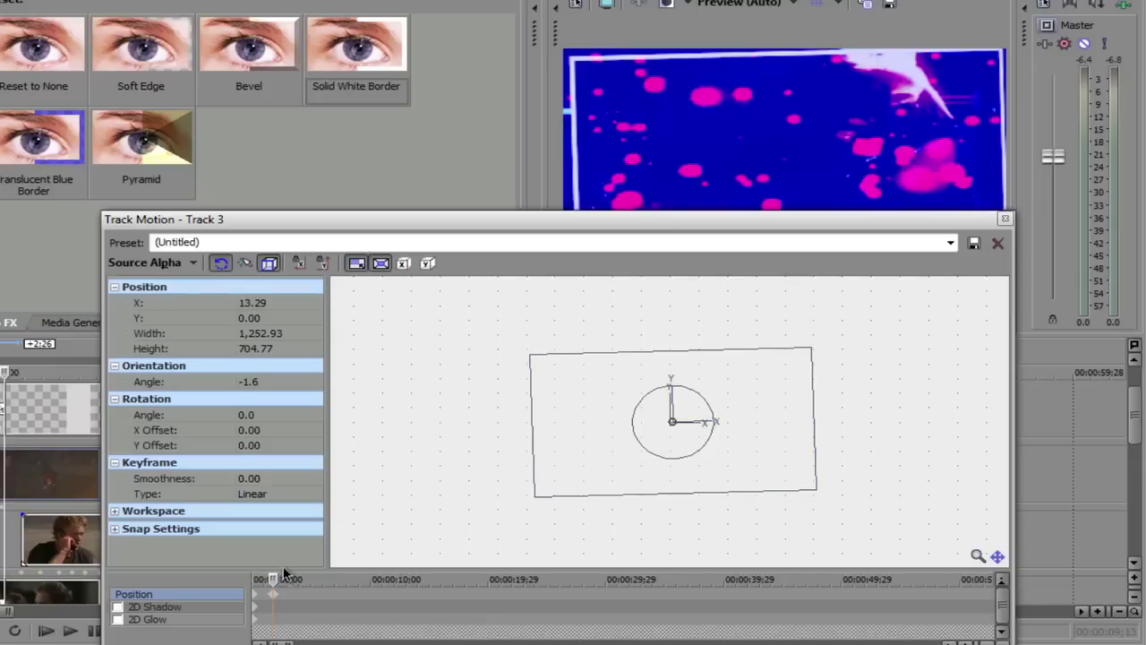
Add a motion keyframe at about 3.5 seconds, shrinking the frame to about 863 by 485 and moving it to about X 89, Y 62.
drag(273, 580, 295, 584)
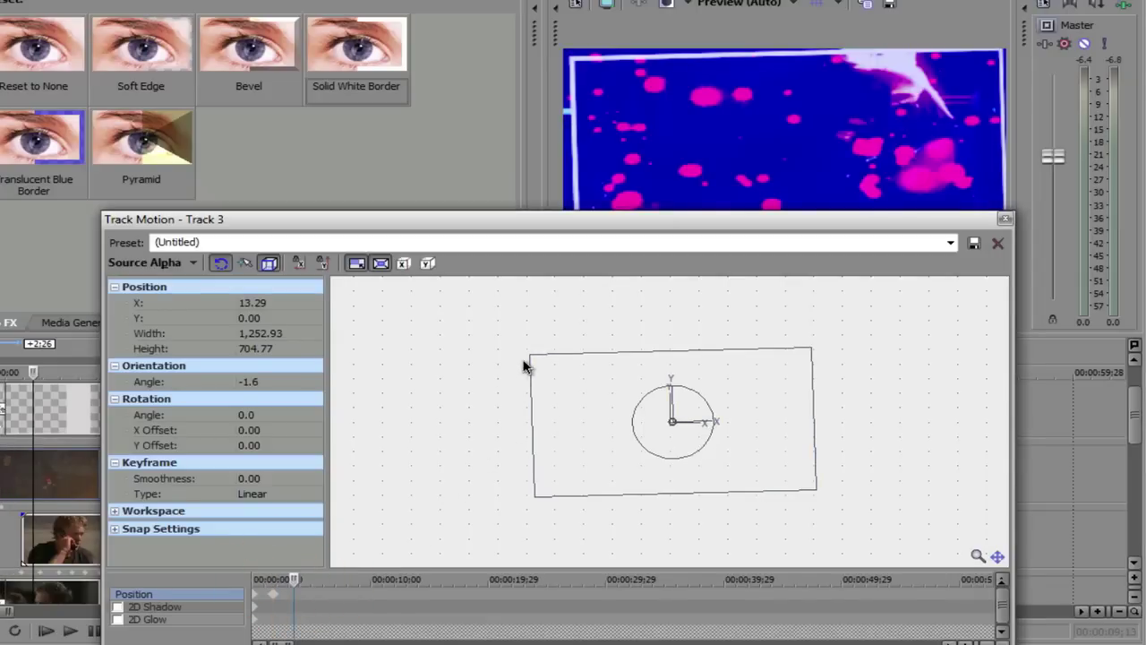
drag(531, 355, 574, 385)
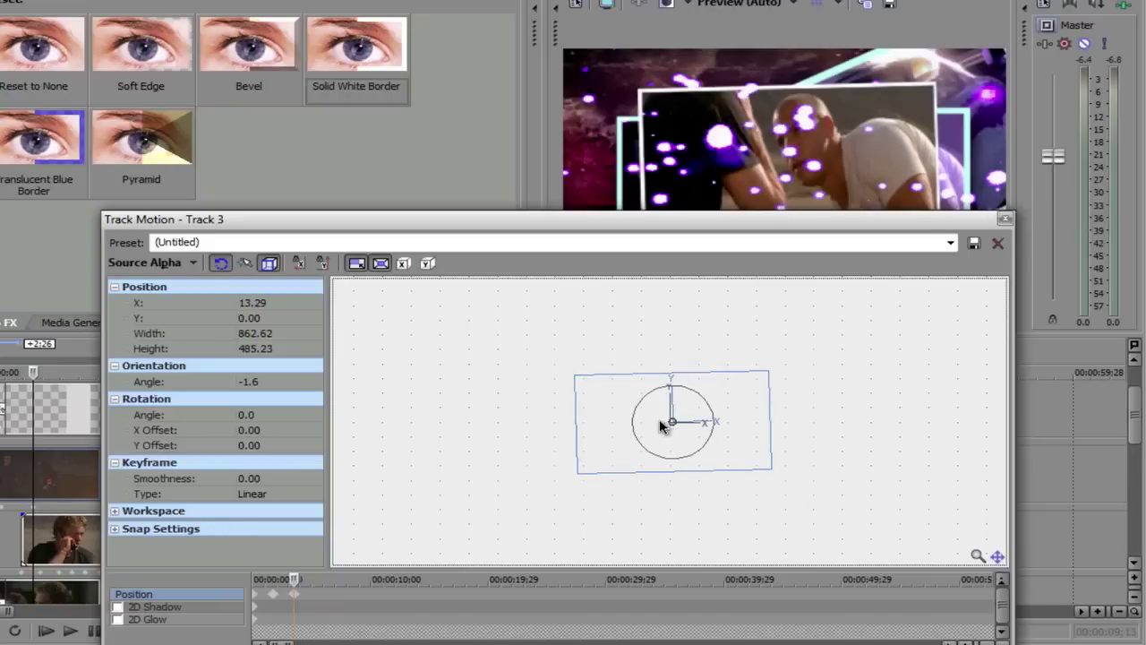
drag(656, 421, 673, 410)
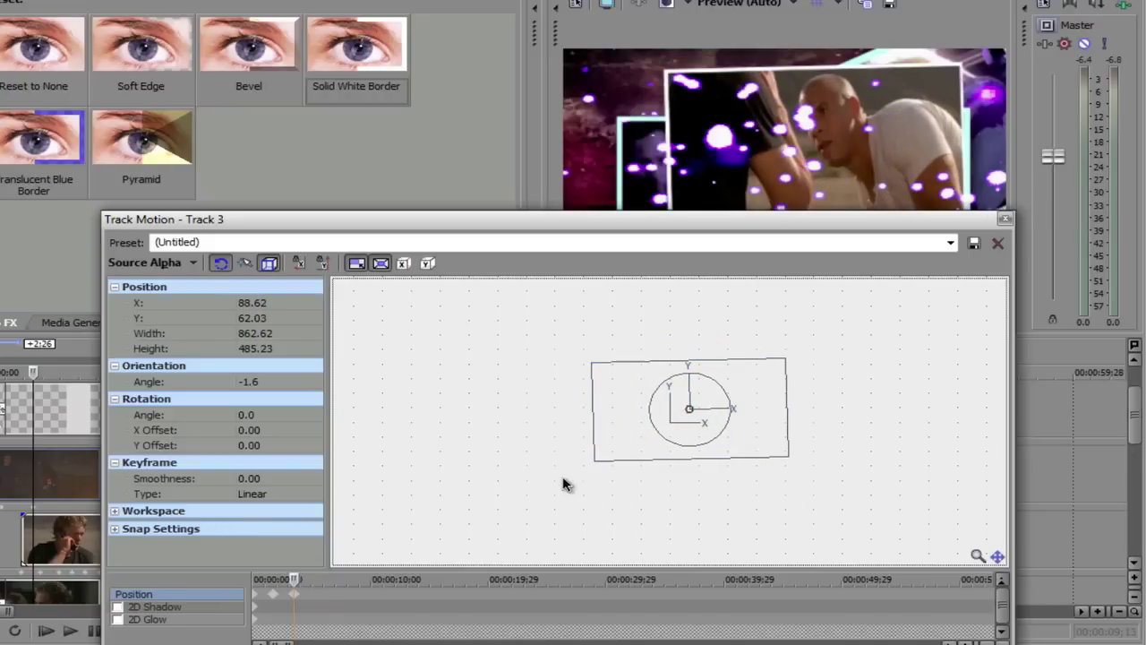
Add a motion keyframe at about 5 seconds with the frame resized to about 941 by 529.
click(315, 598)
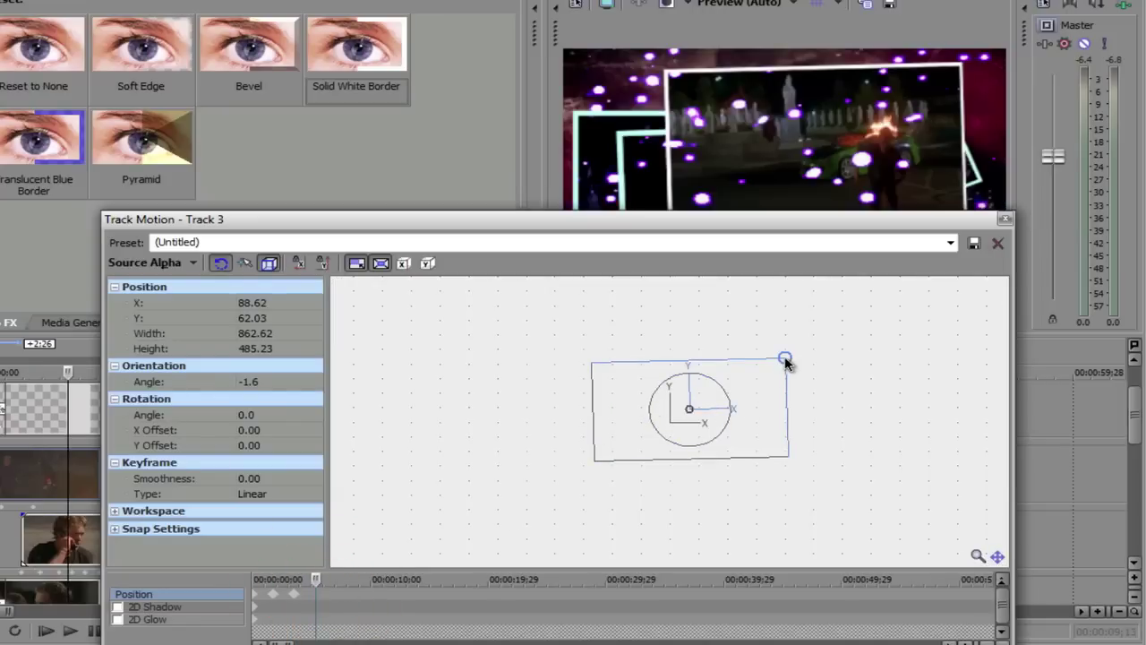
drag(788, 359, 815, 346)
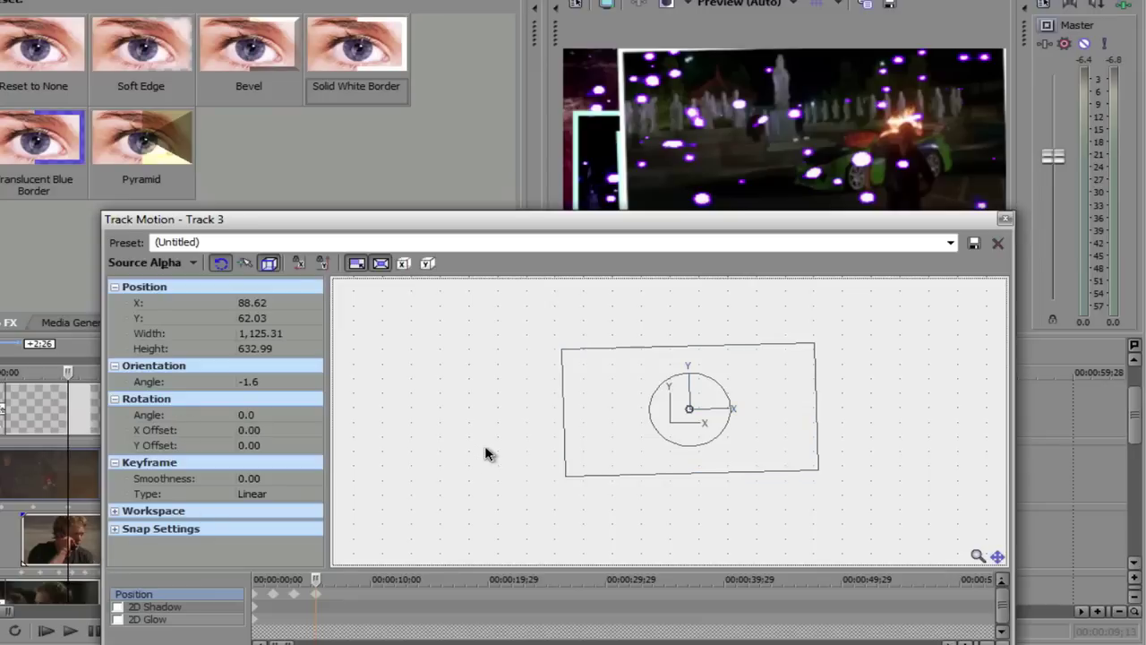
drag(814, 347, 774, 364)
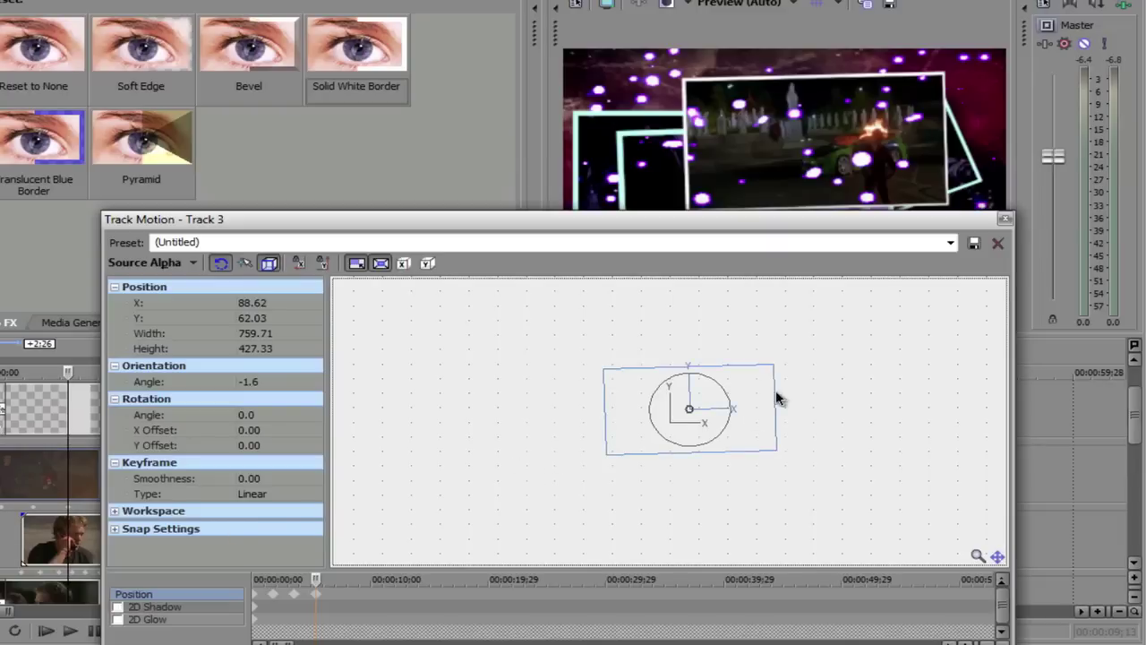
drag(773, 363, 793, 351)
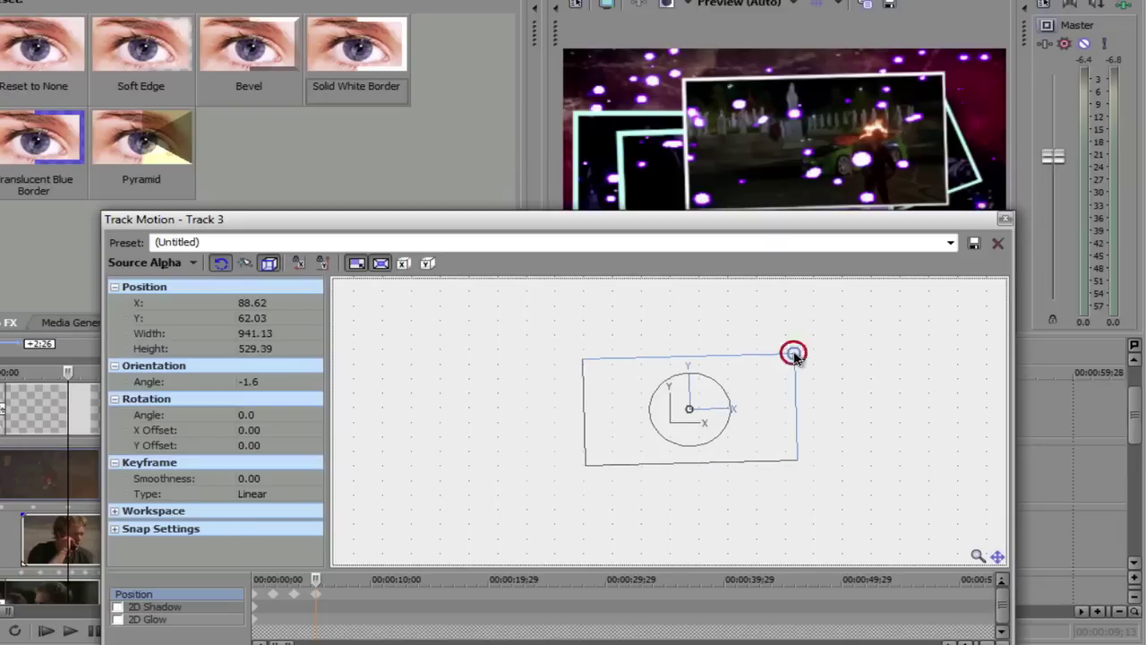
Add a motion keyframe at about 8 seconds, moving the frame to about X 102, Y 182 and shrinking it to about 624 by 351.
click(348, 594)
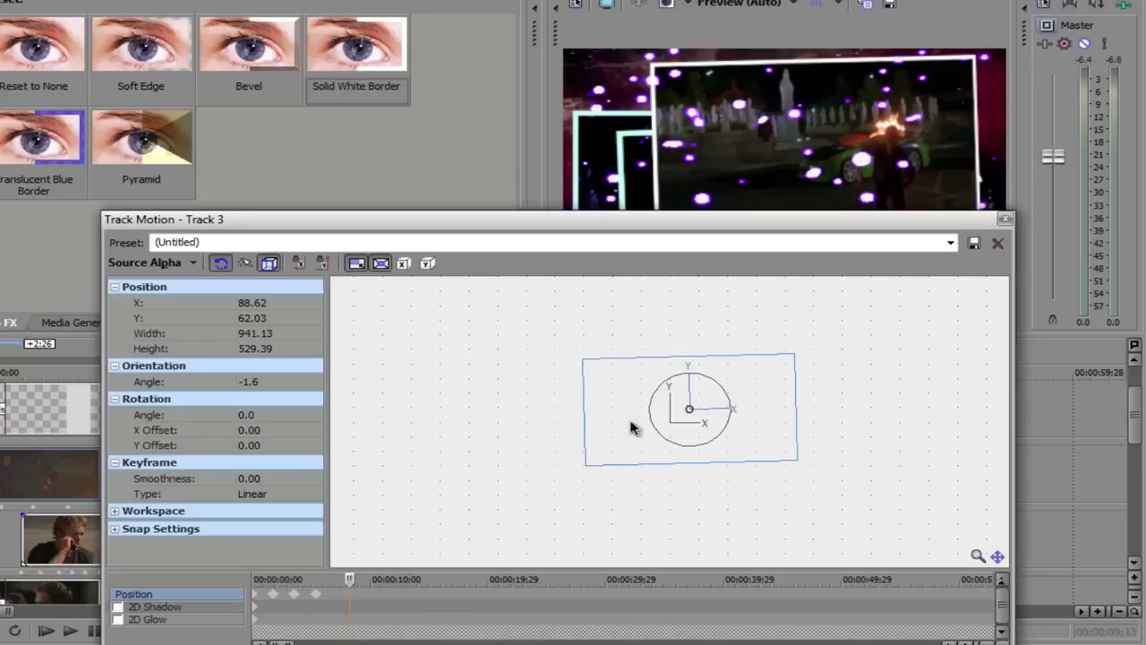
drag(630, 419, 627, 389)
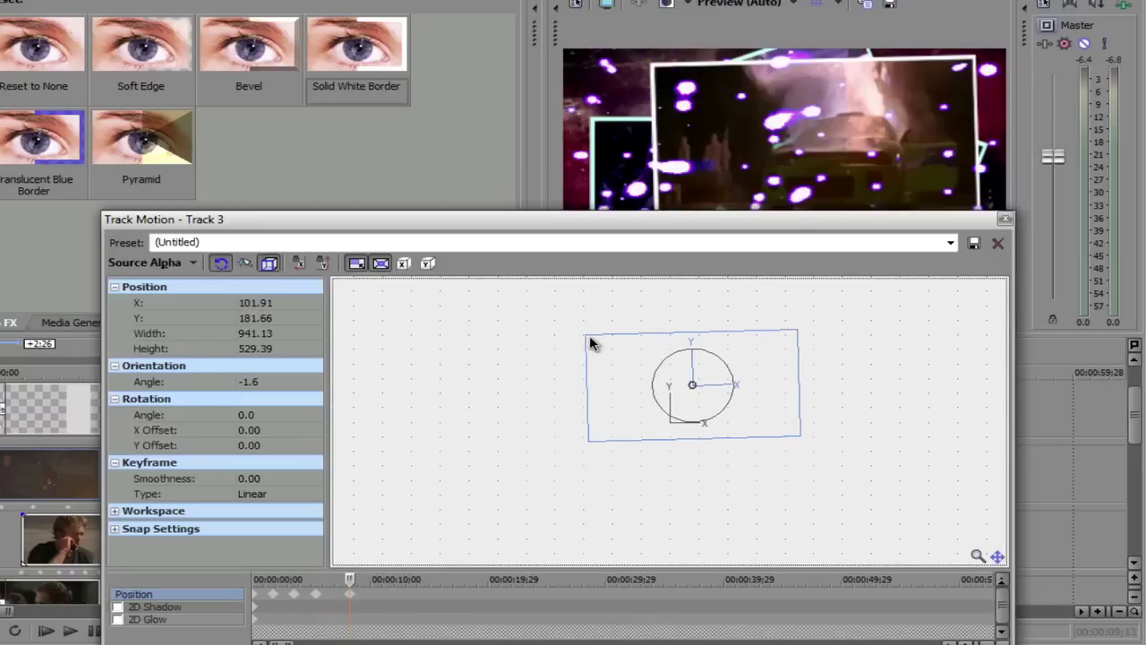
drag(593, 341, 622, 358)
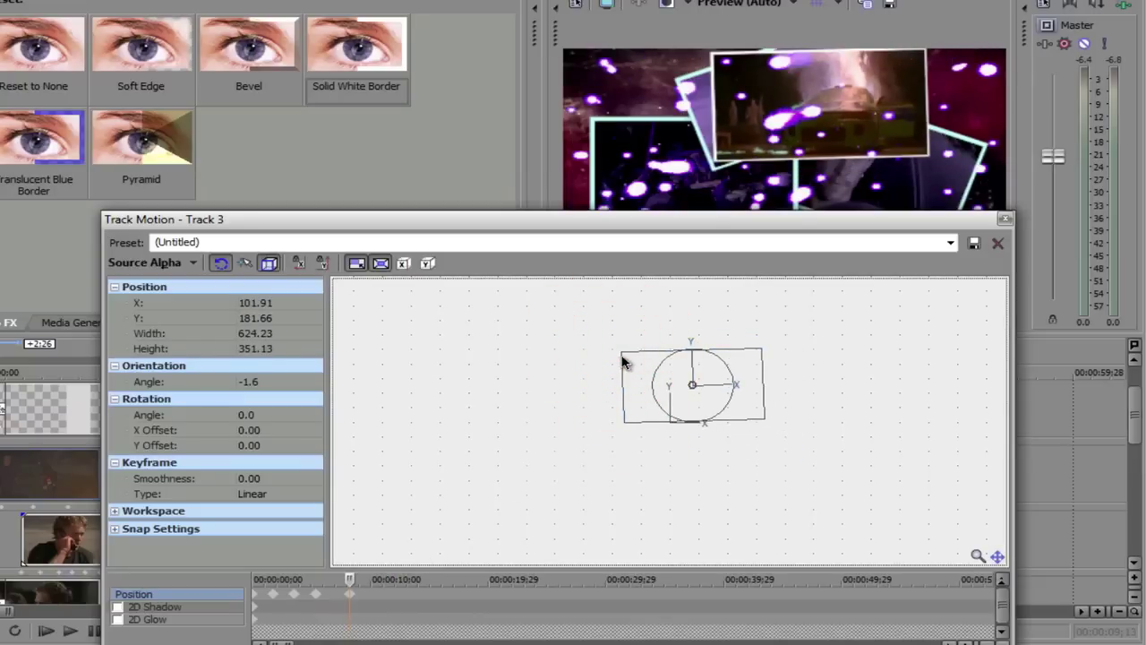
Add motion keyframes at about 9 seconds, rotating the frame to -49.1, and at about 11 seconds, shrinking it to about 604 by 340.
click(367, 595)
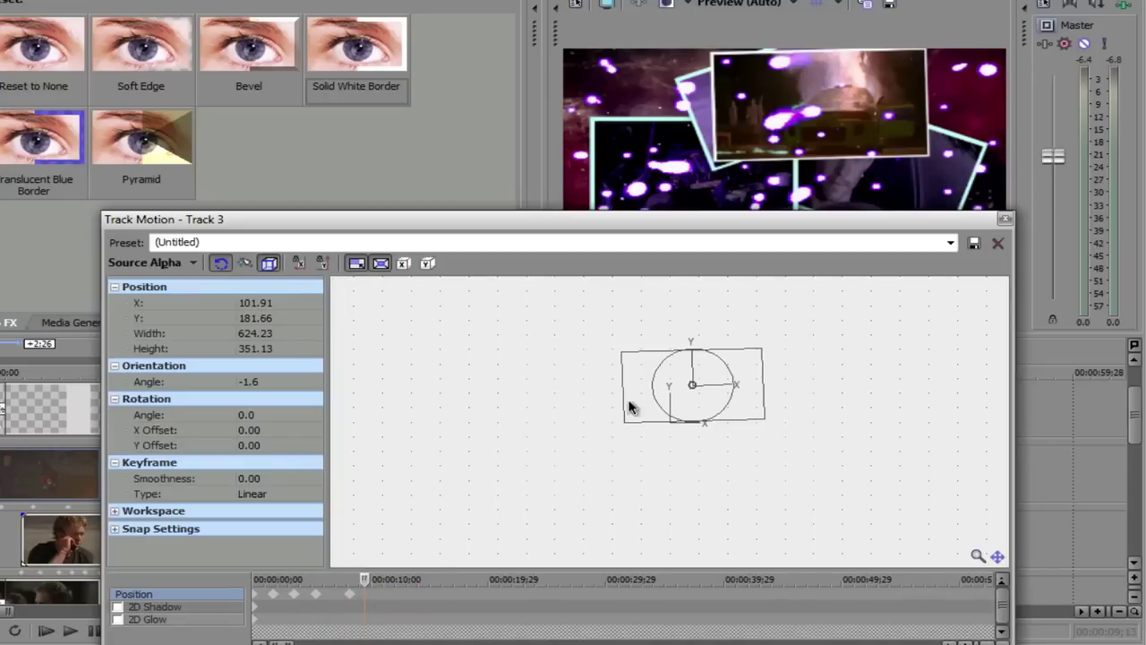
drag(657, 376, 658, 397)
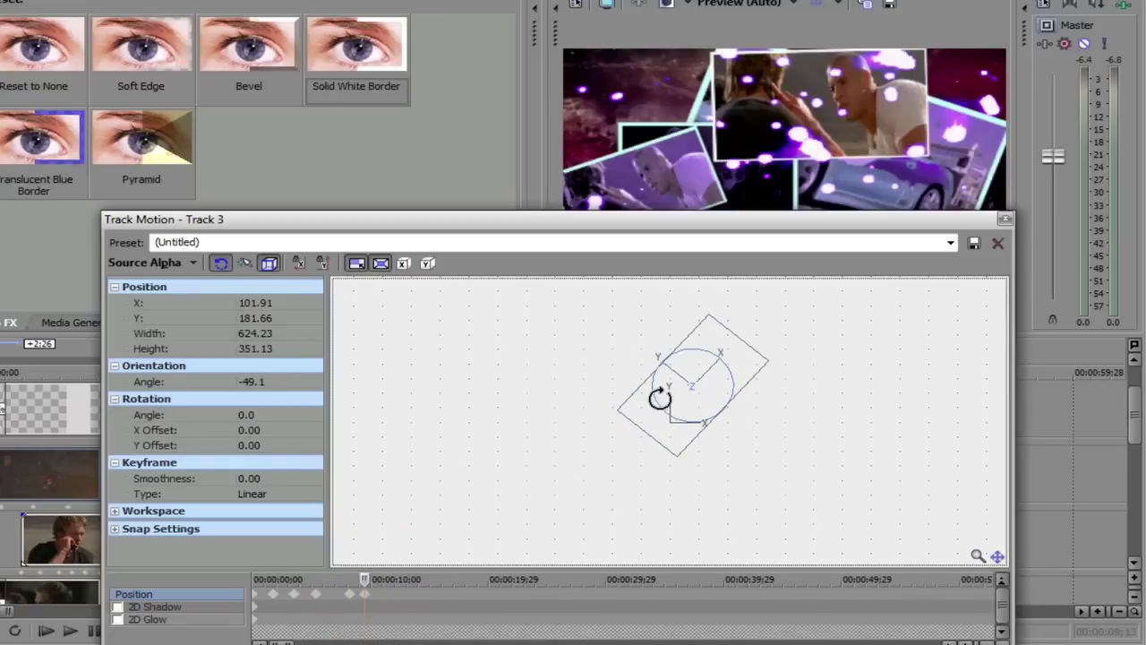
click(384, 598)
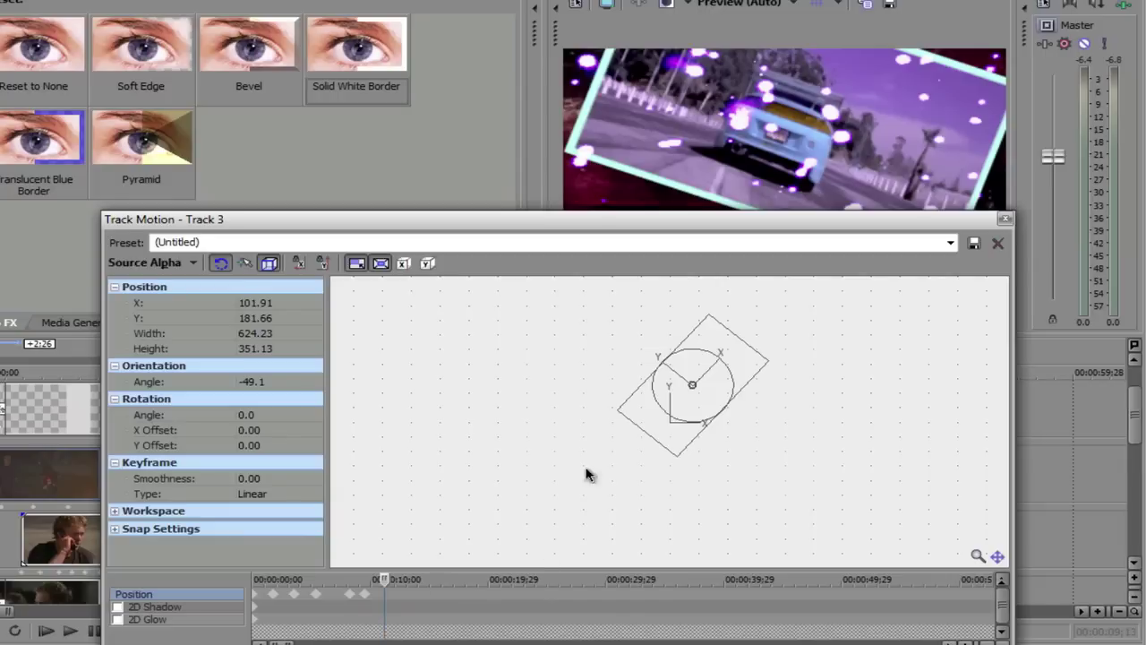
drag(617, 408, 616, 394)
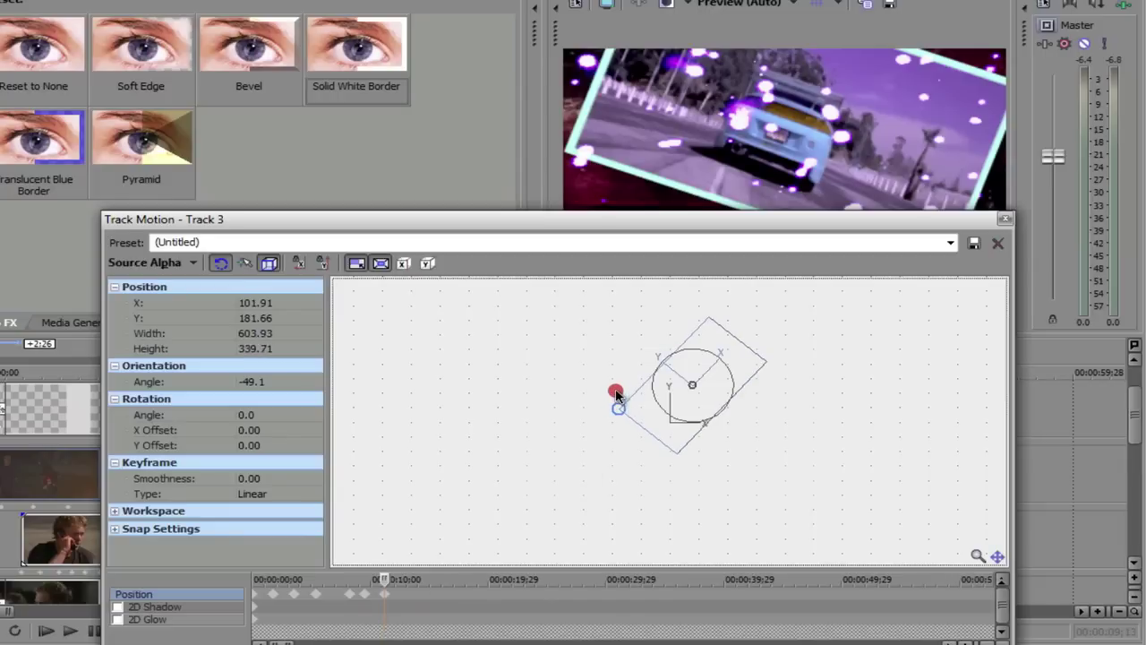
click(1004, 218)
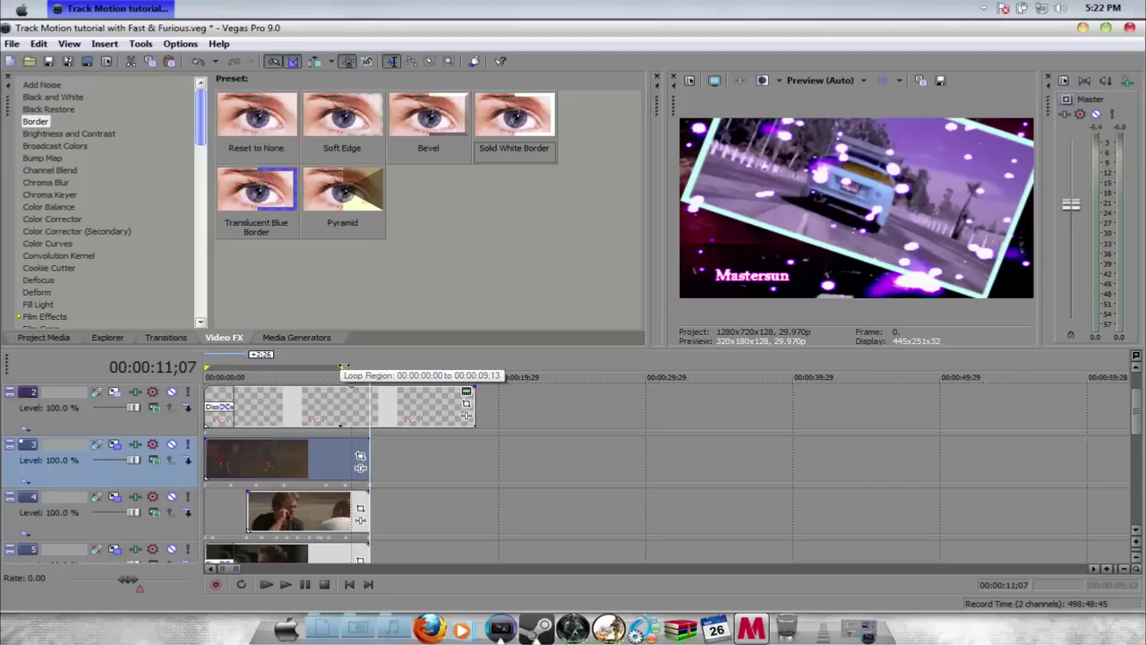
Play the project from its beginning to preview the finished track motion effect.
key(space)
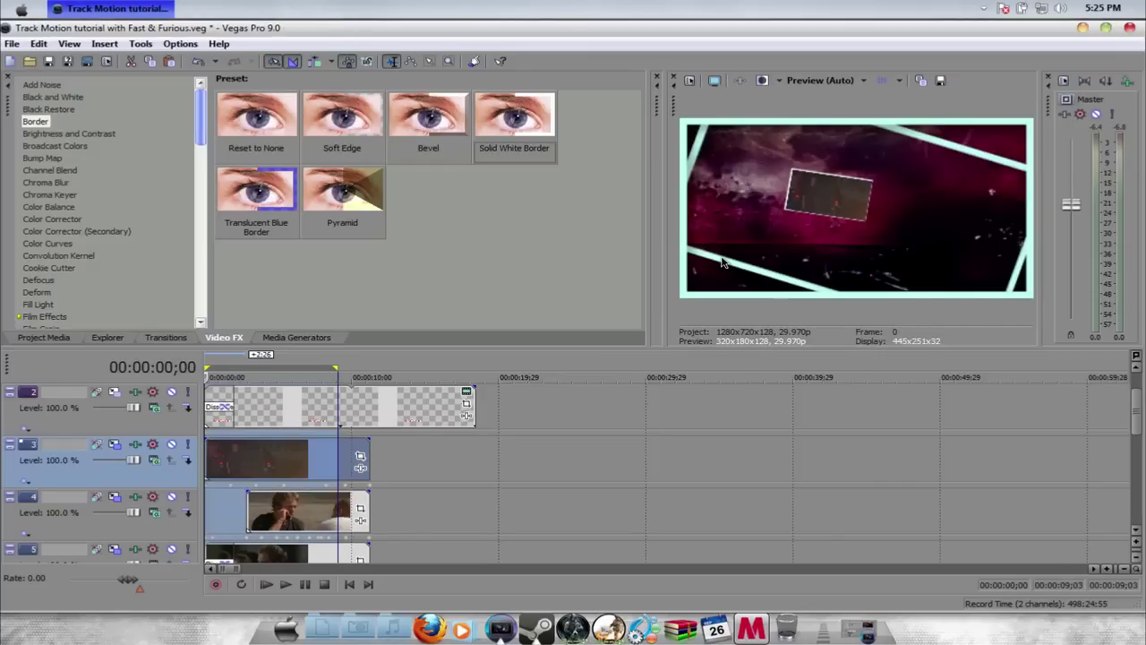
click(205, 499)
key(space)
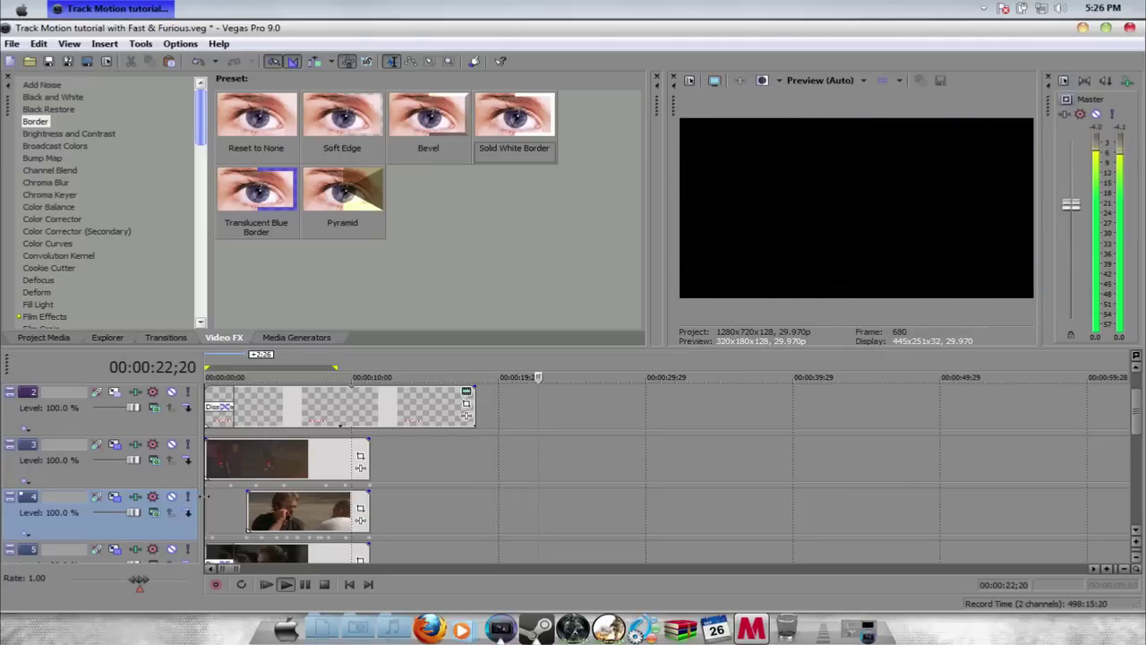
key(space)
key(space)
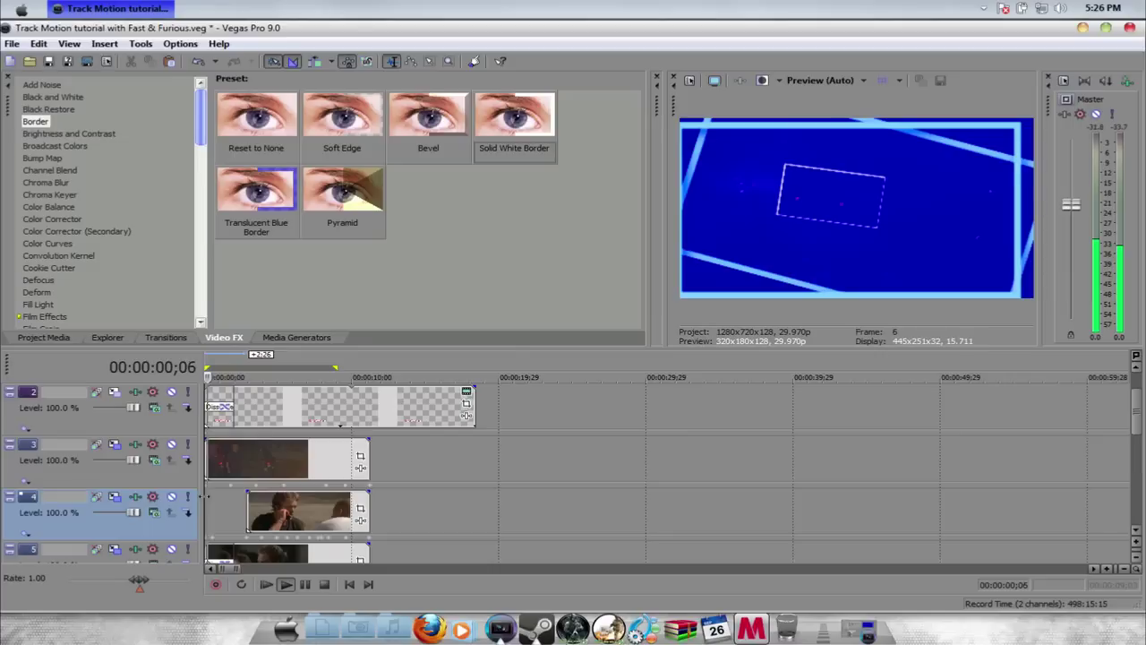
key(space)
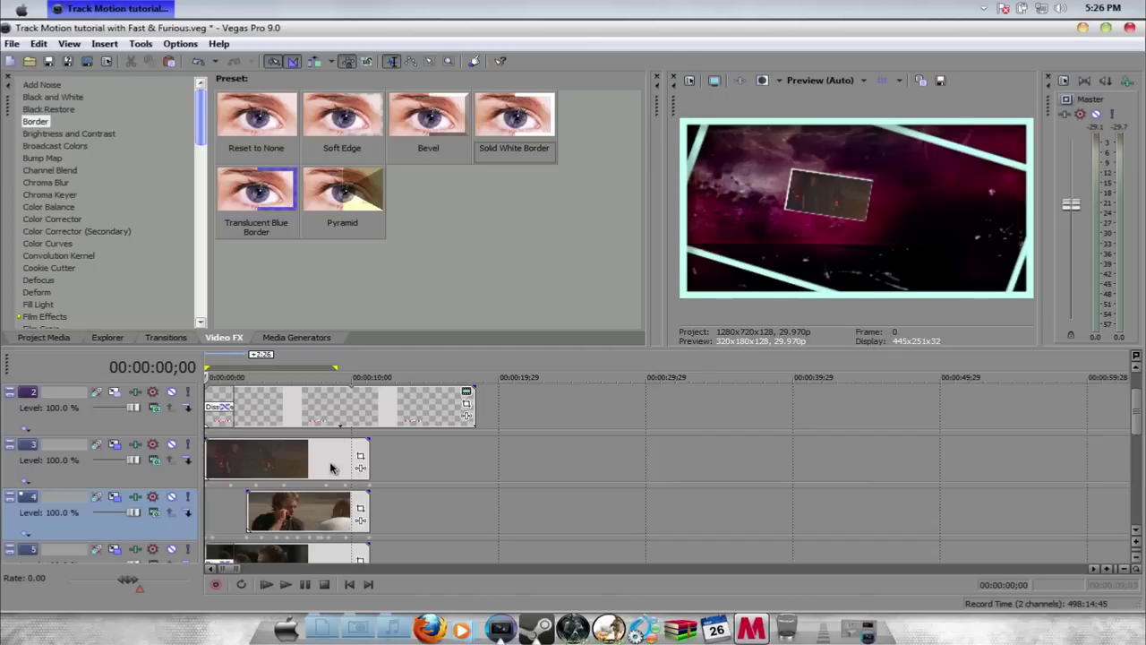
click(10, 45)
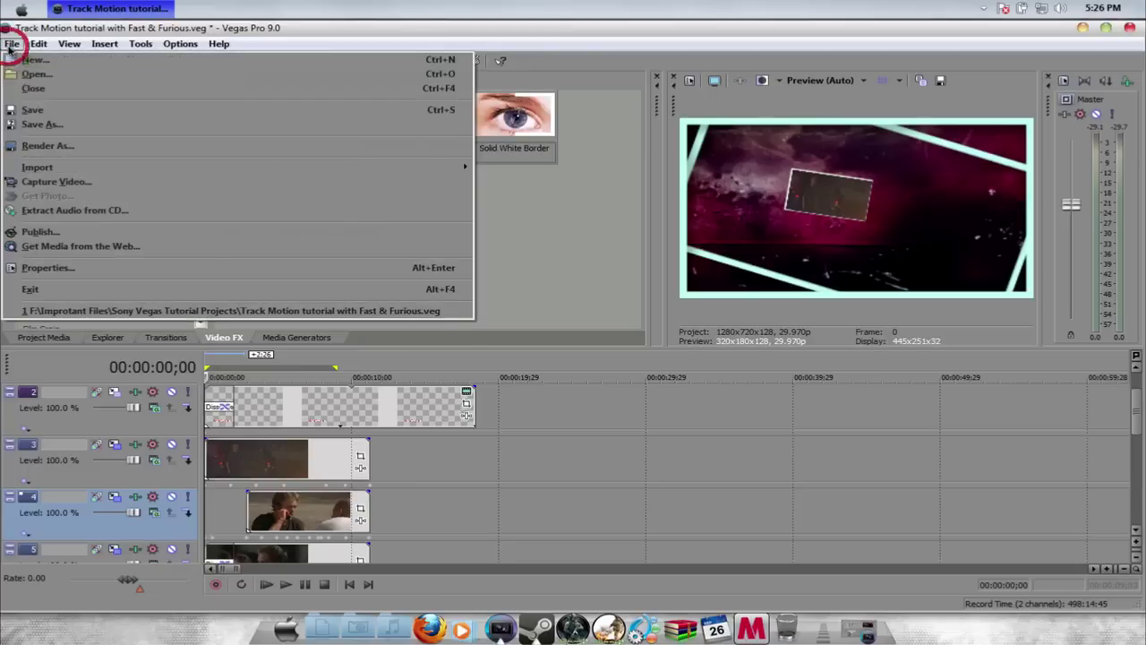
click(596, 308)
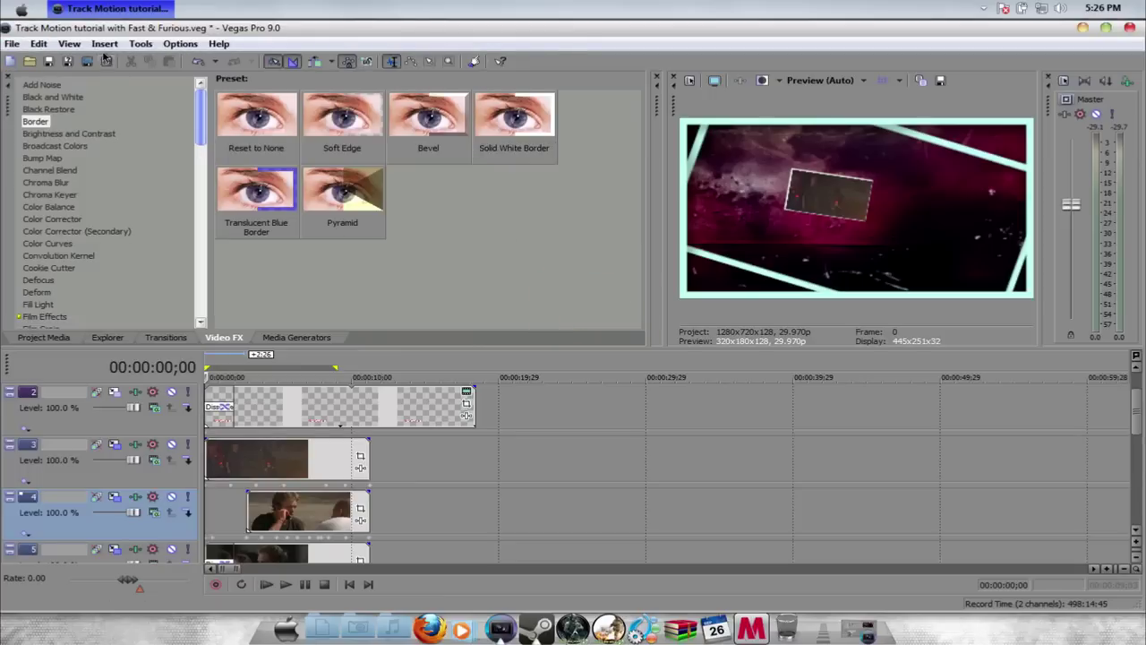
click(39, 44)
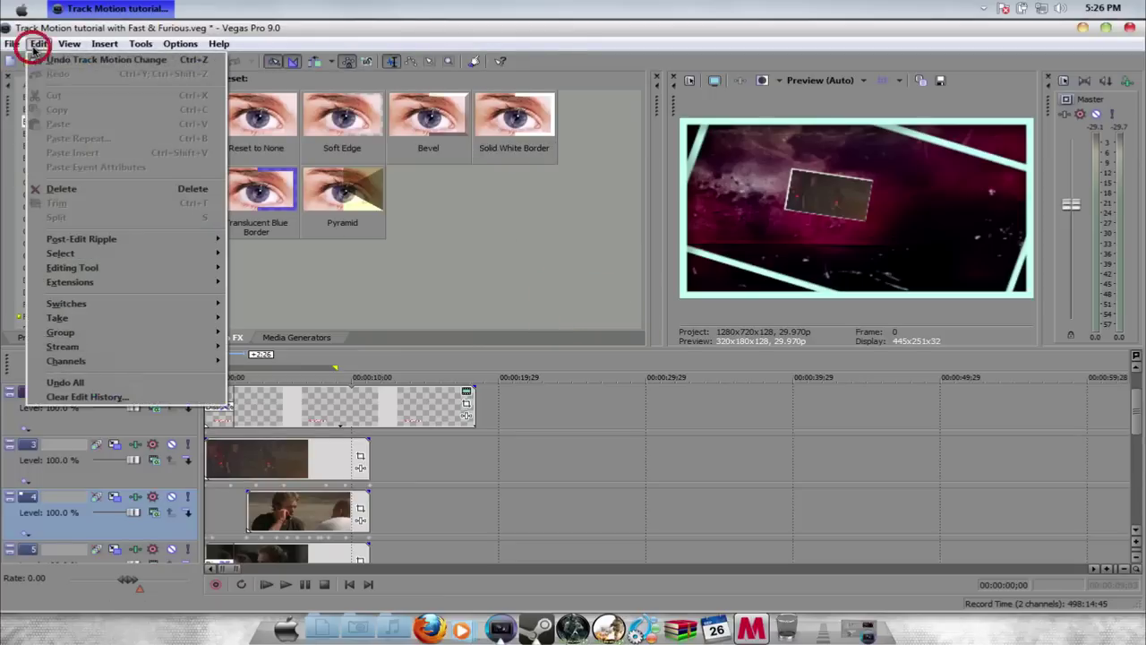
click(383, 279)
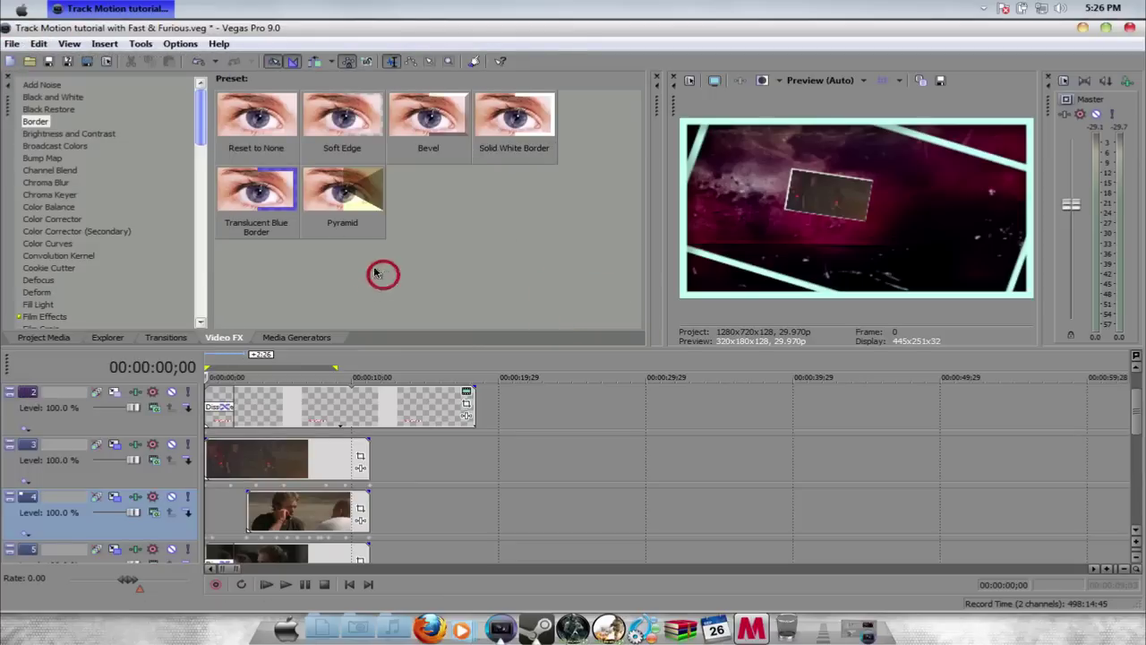
click(101, 44)
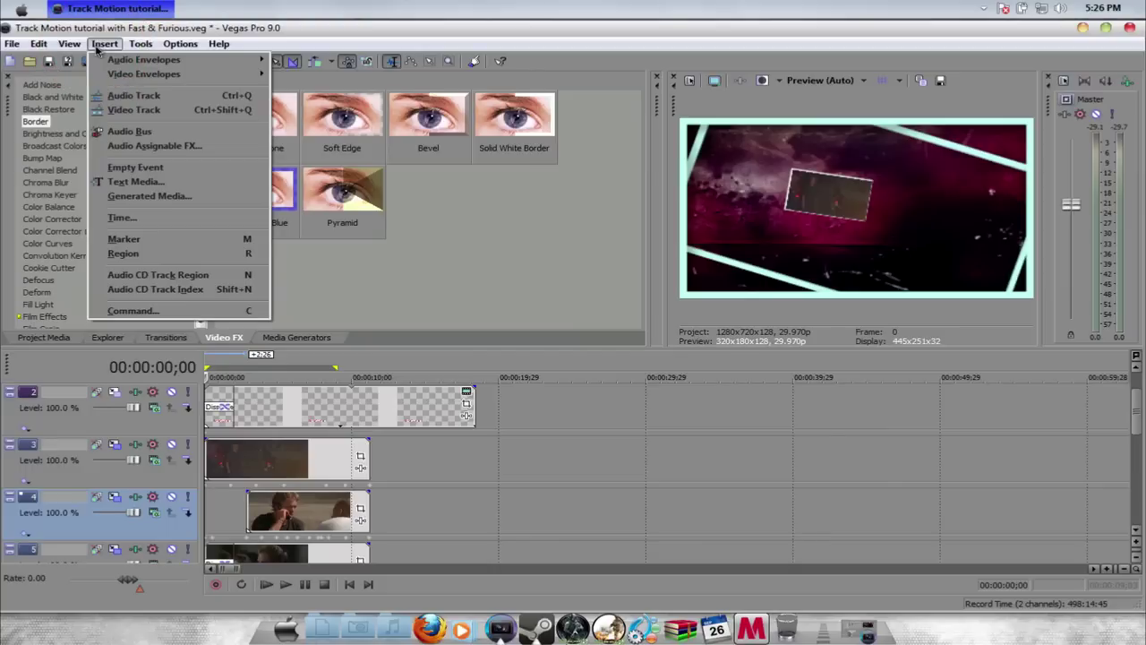
click(98, 45)
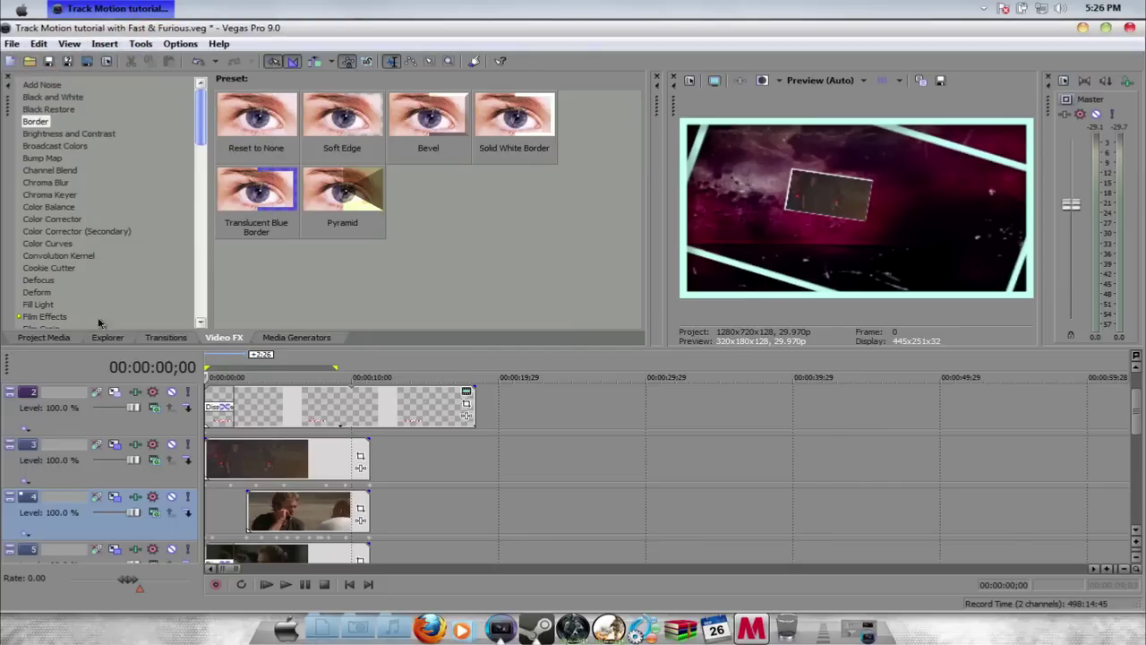
Place The Fast and the Furrious.mp4 from the project media on track 5, starting at about 21 seconds.
click(60, 338)
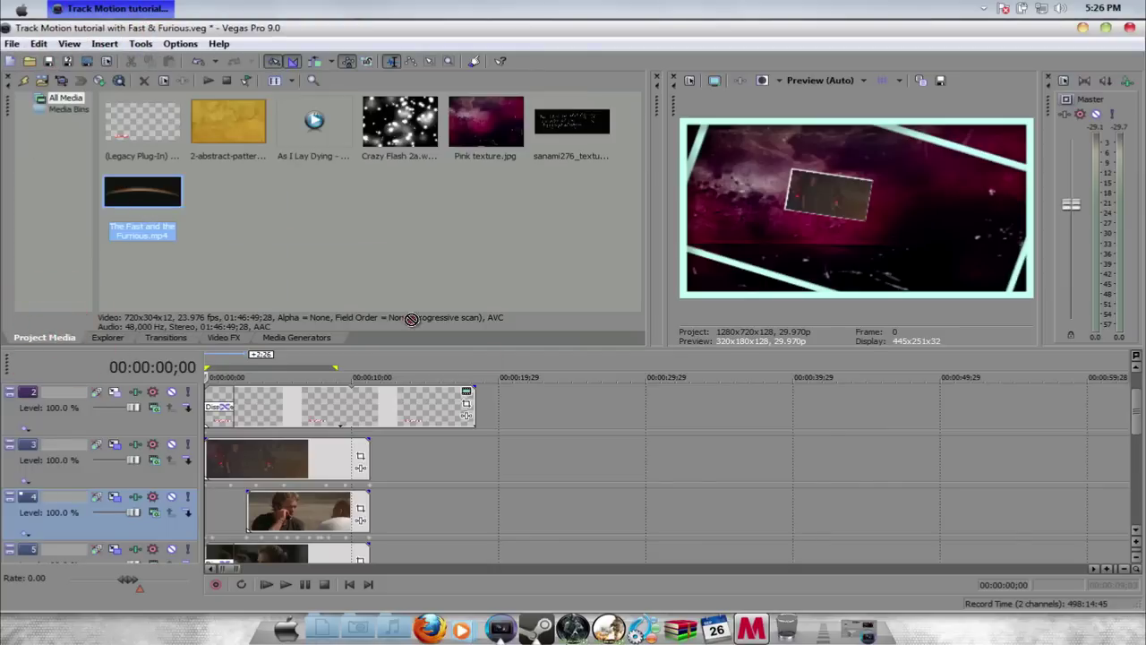
drag(411, 320, 528, 544)
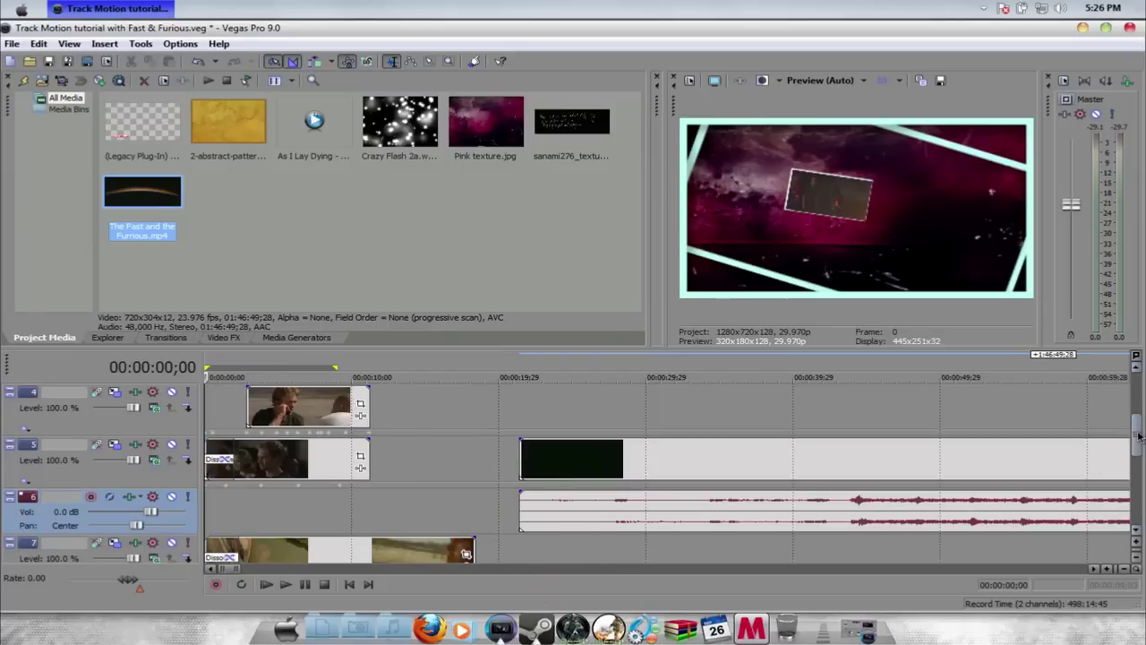
click(1138, 431)
click(1137, 444)
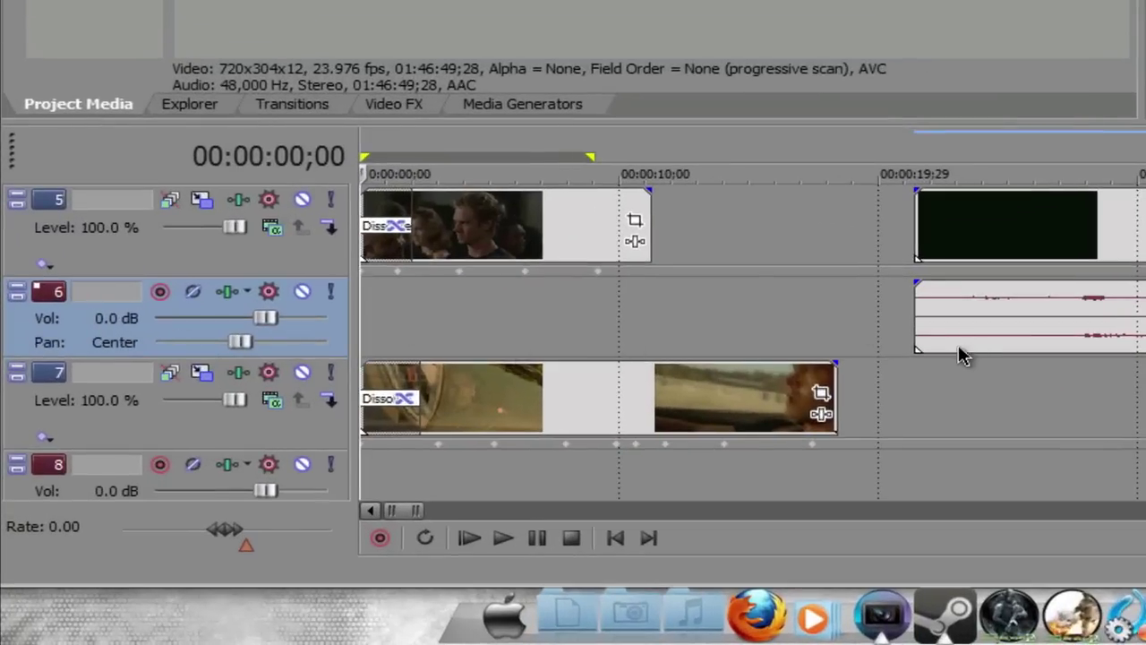
Delete audio track 6, which holds the sound of the added movie clip.
click(128, 317)
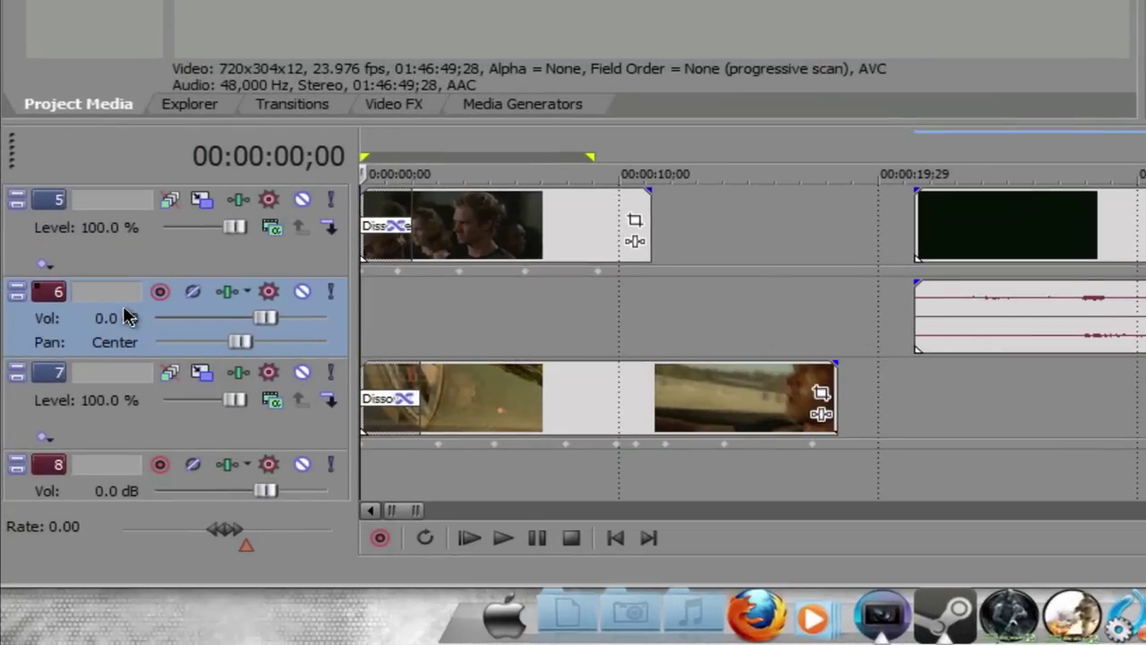
right_click(126, 310)
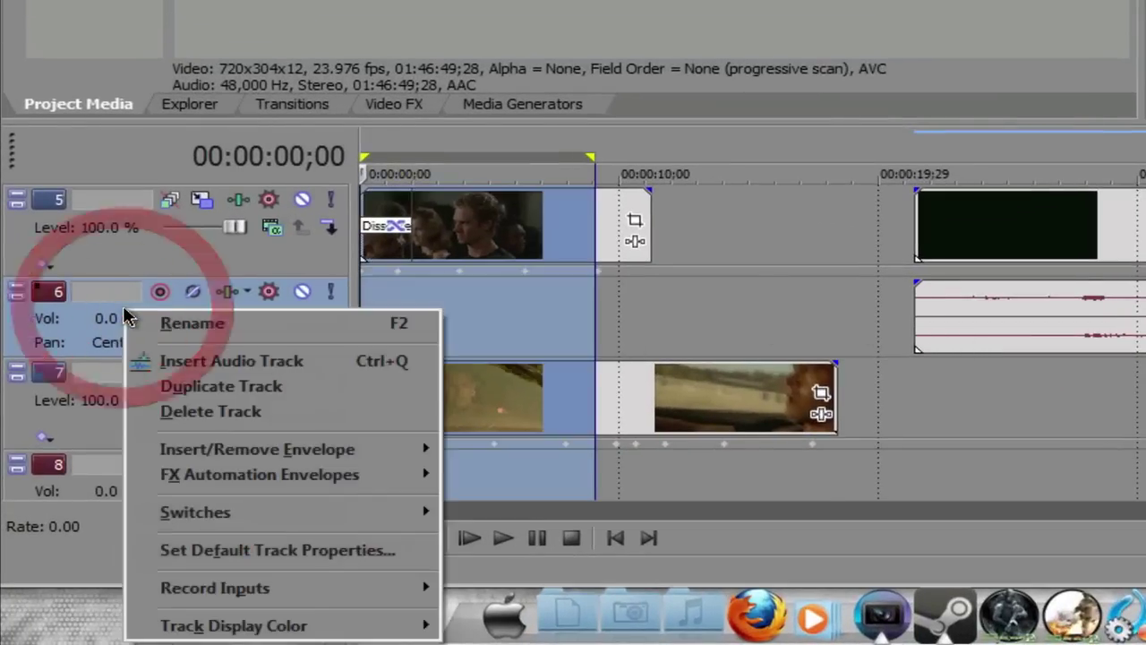
click(214, 386)
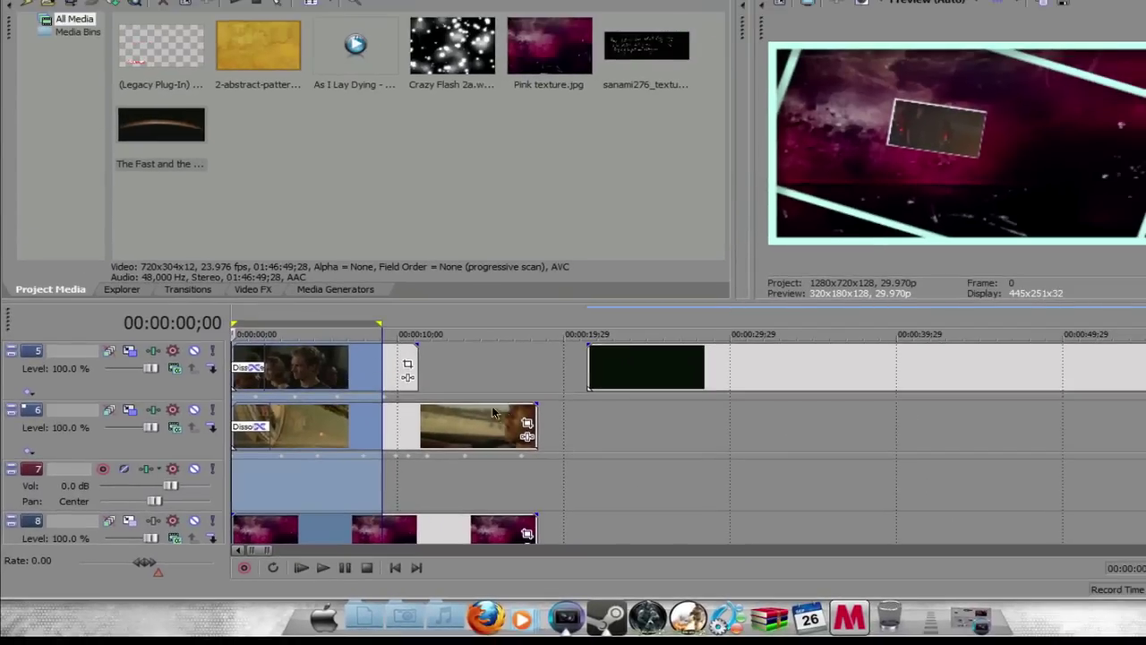
Insert a video track above track 5 and move the full movie clip onto it, starting at about 7 seconds.
click(702, 386)
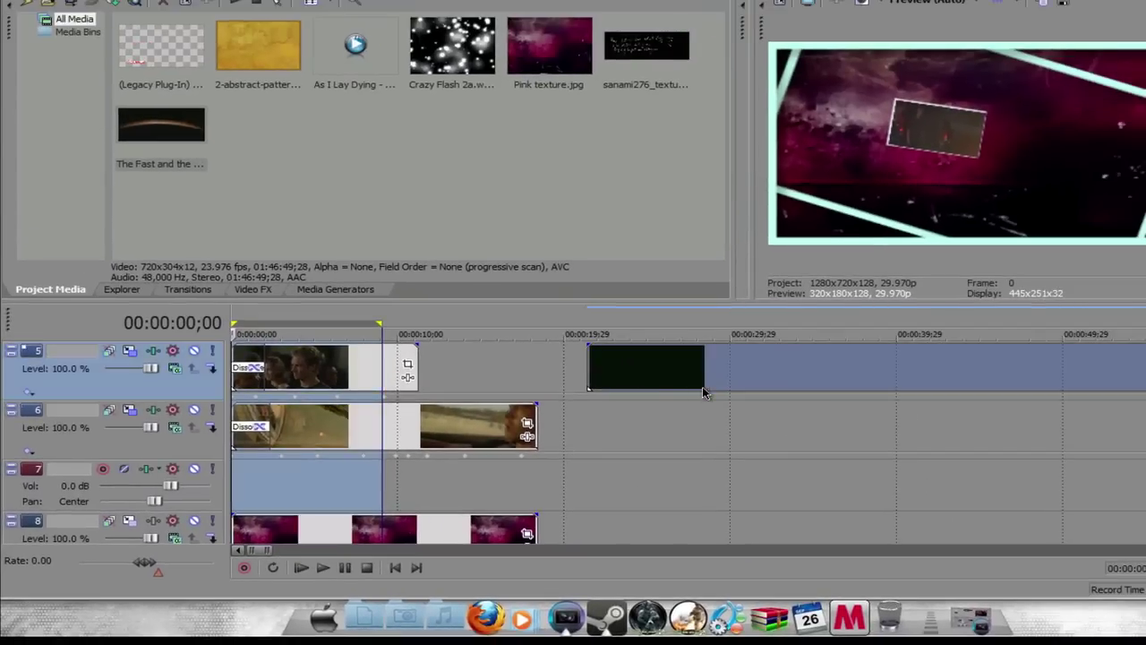
click(790, 382)
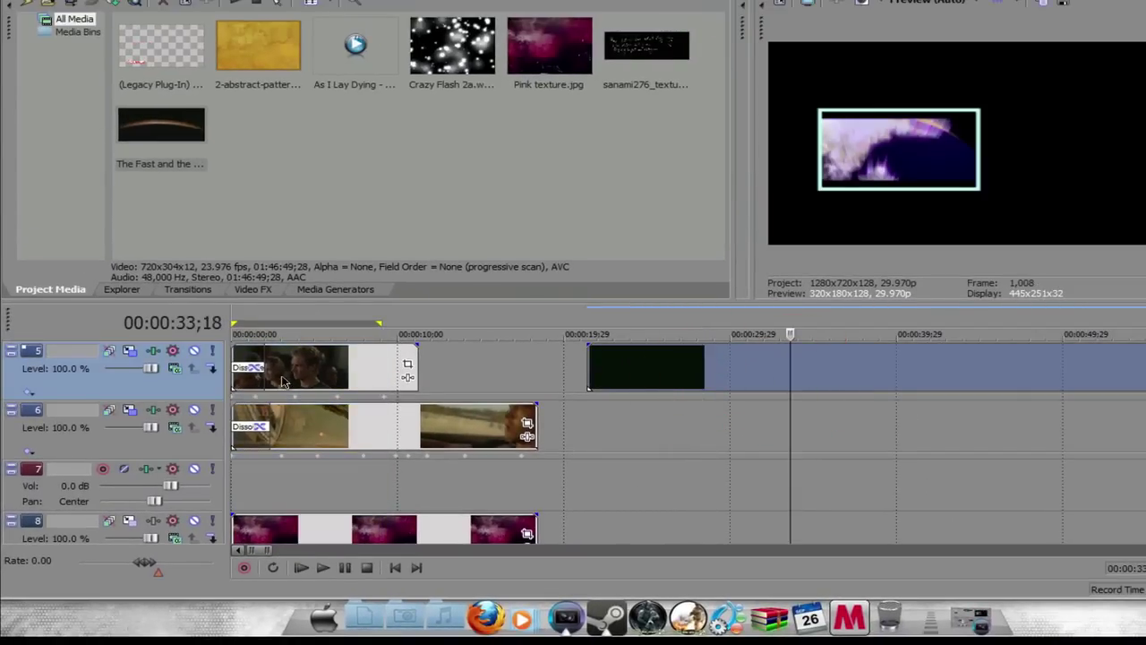
right_click(65, 383)
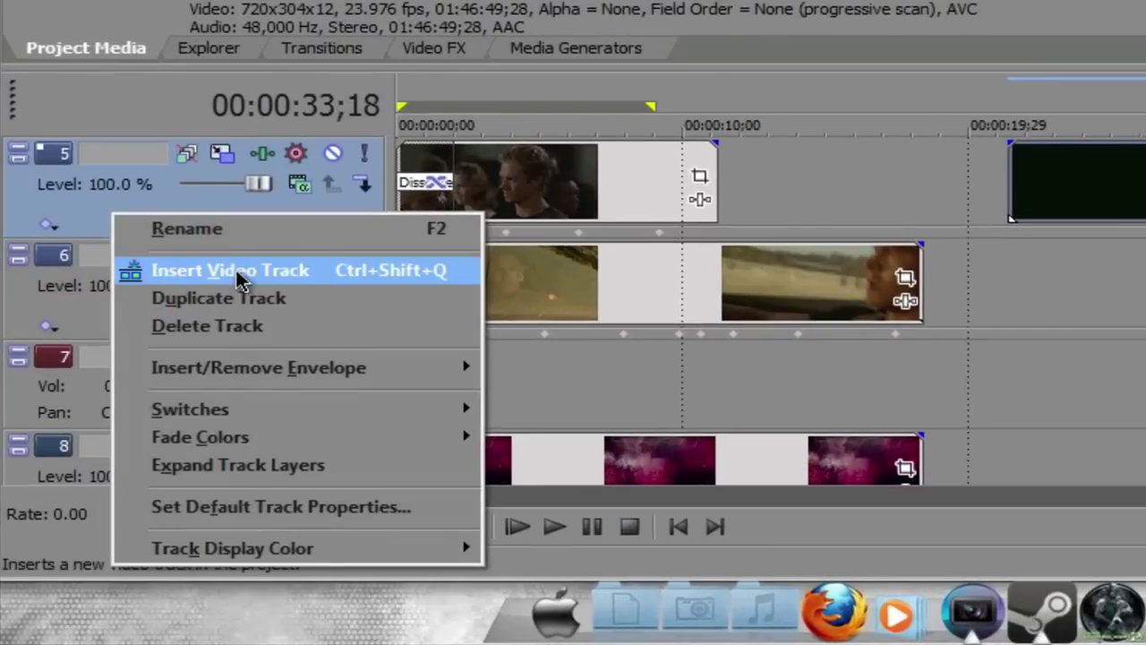
click(237, 271)
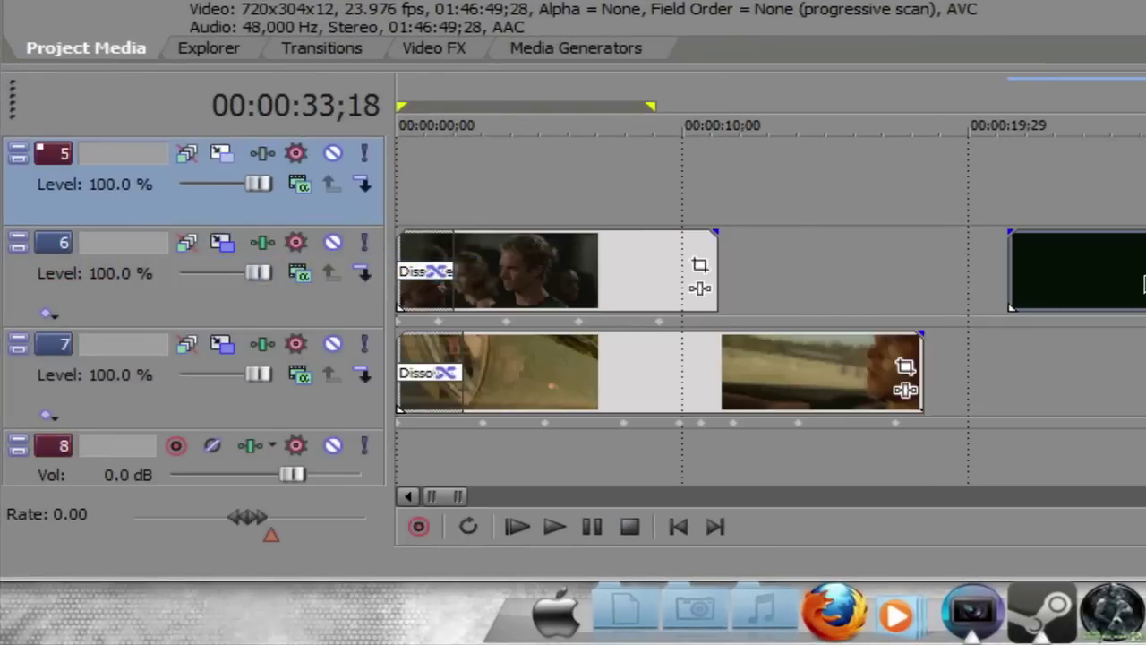
scroll(841, 143, up, 1)
drag(758, 206, 742, 263)
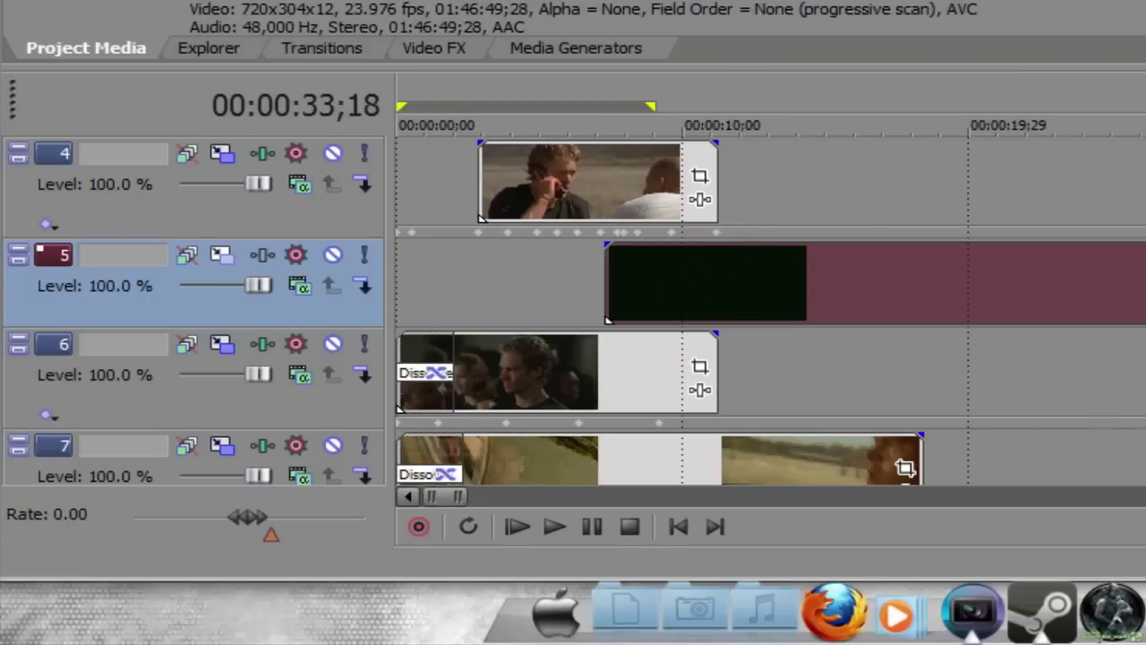
Disable Maintain Aspect Ratio for the movie clip on the new track 5.
right_click(895, 422)
mouse_move(901, 376)
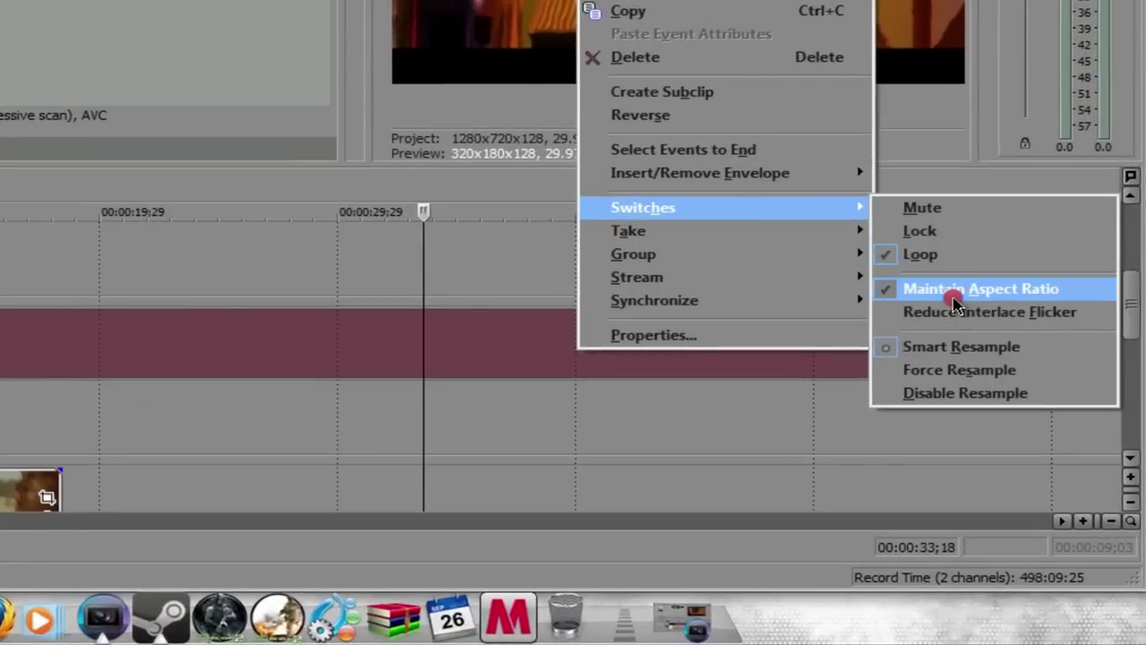
click(958, 301)
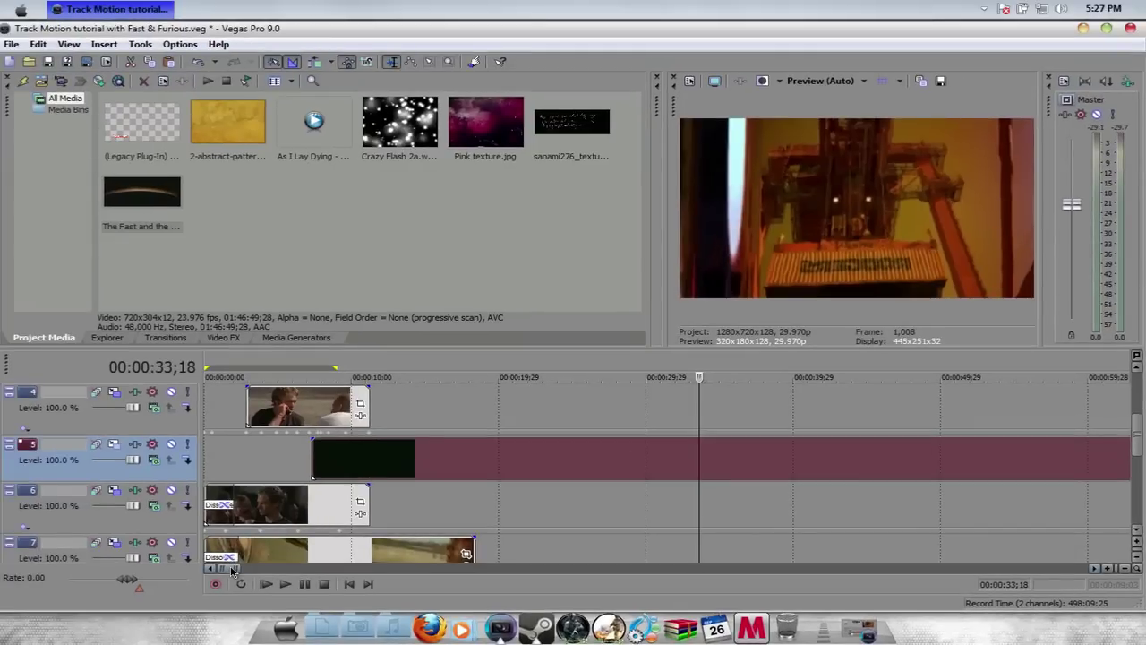
Scan the movie clip on track 5 from about 2 minutes to about 54 minutes for a frame suitable for a snapshot.
drag(231, 570, 245, 570)
click(475, 466)
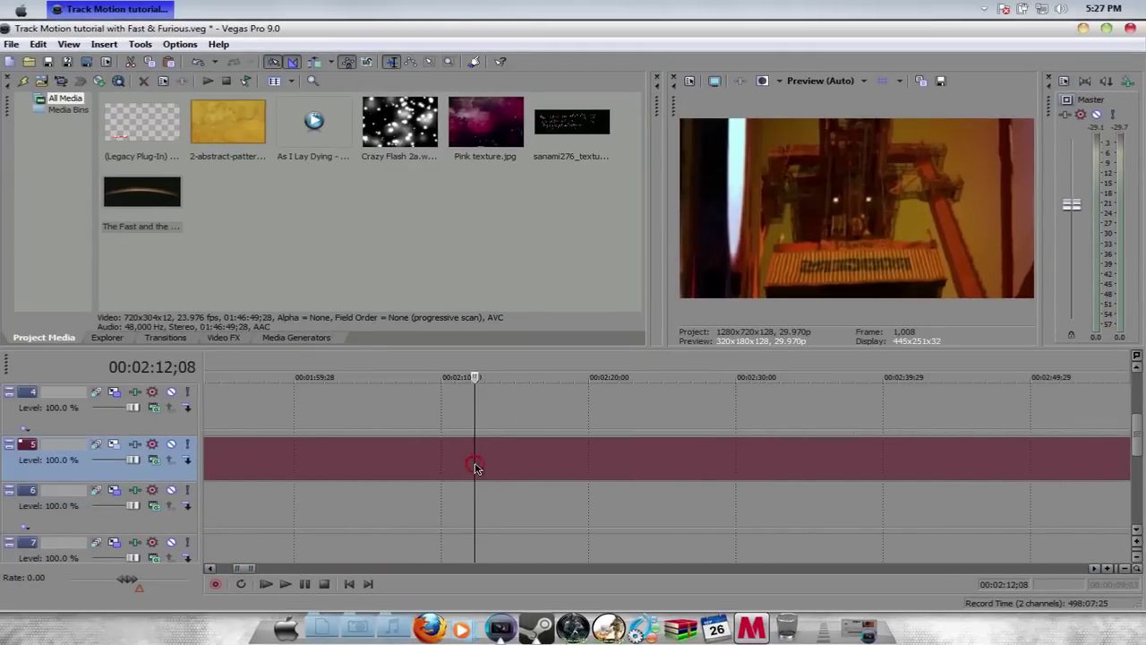
click(663, 477)
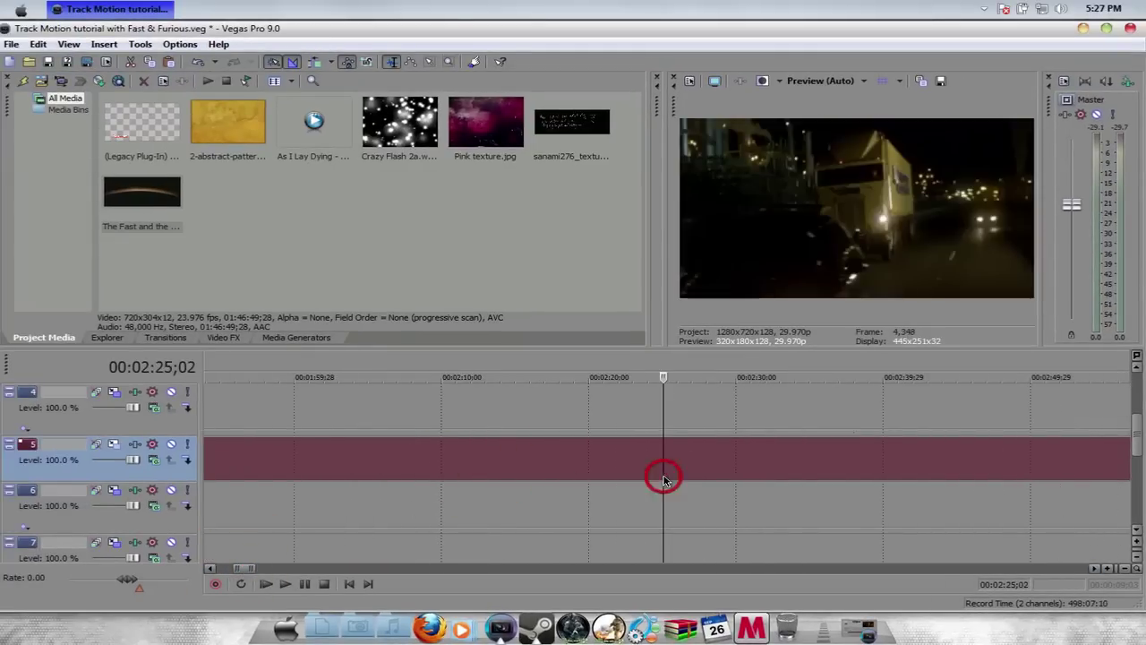
click(821, 473)
click(958, 469)
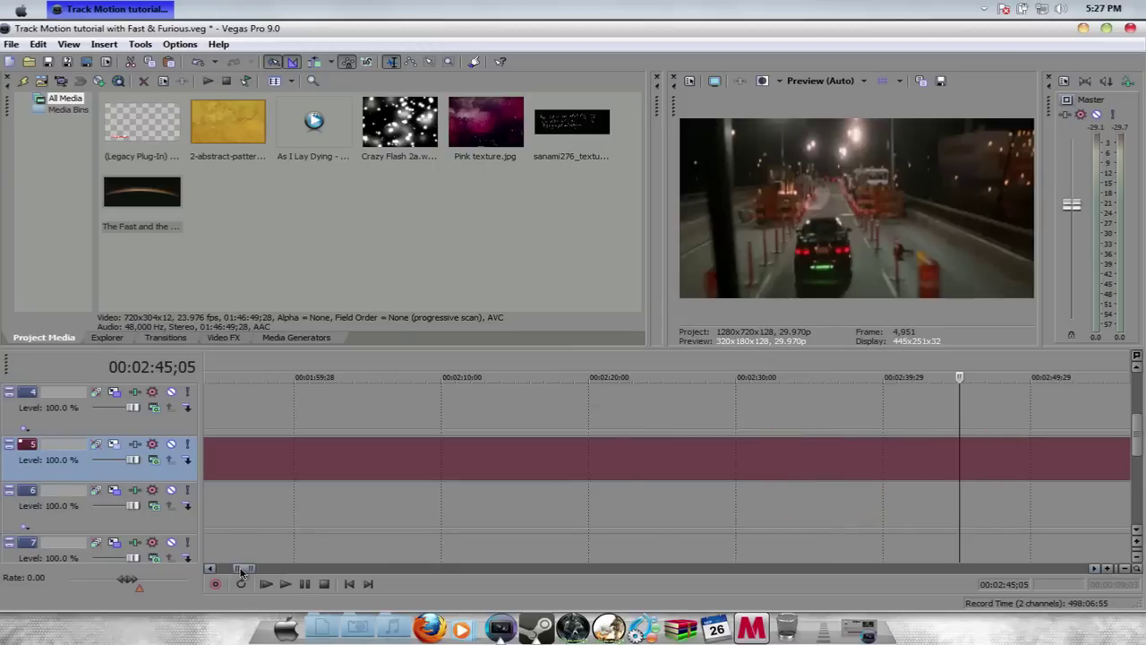
drag(240, 571, 247, 571)
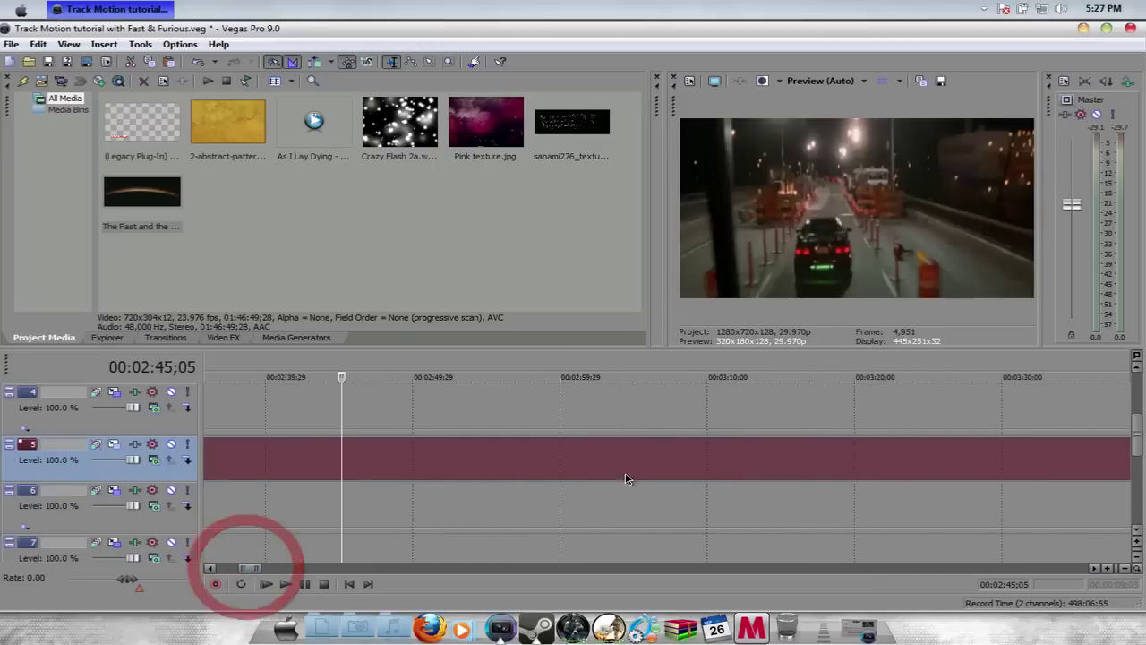
click(833, 464)
click(965, 466)
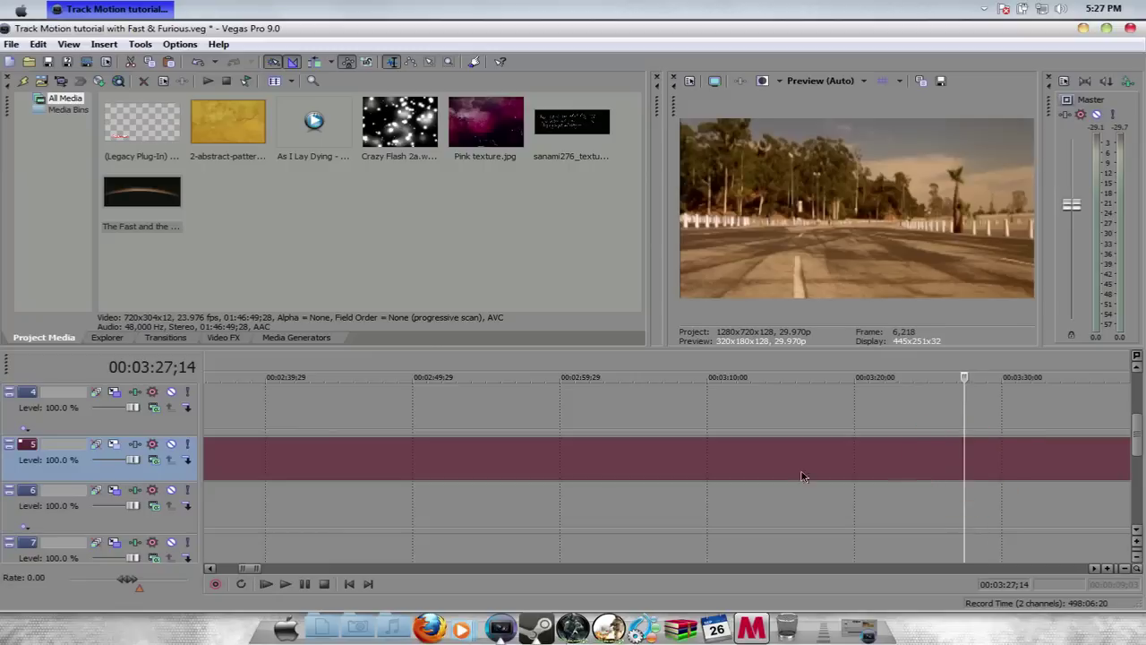
drag(249, 571, 654, 547)
click(639, 468)
click(772, 469)
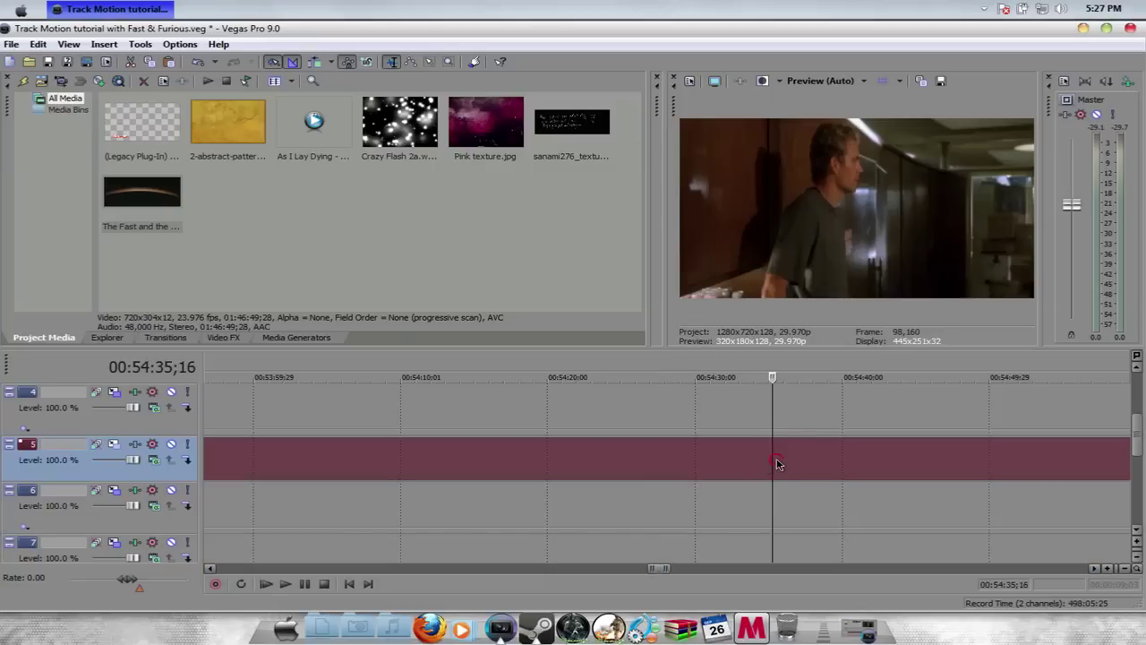
click(833, 464)
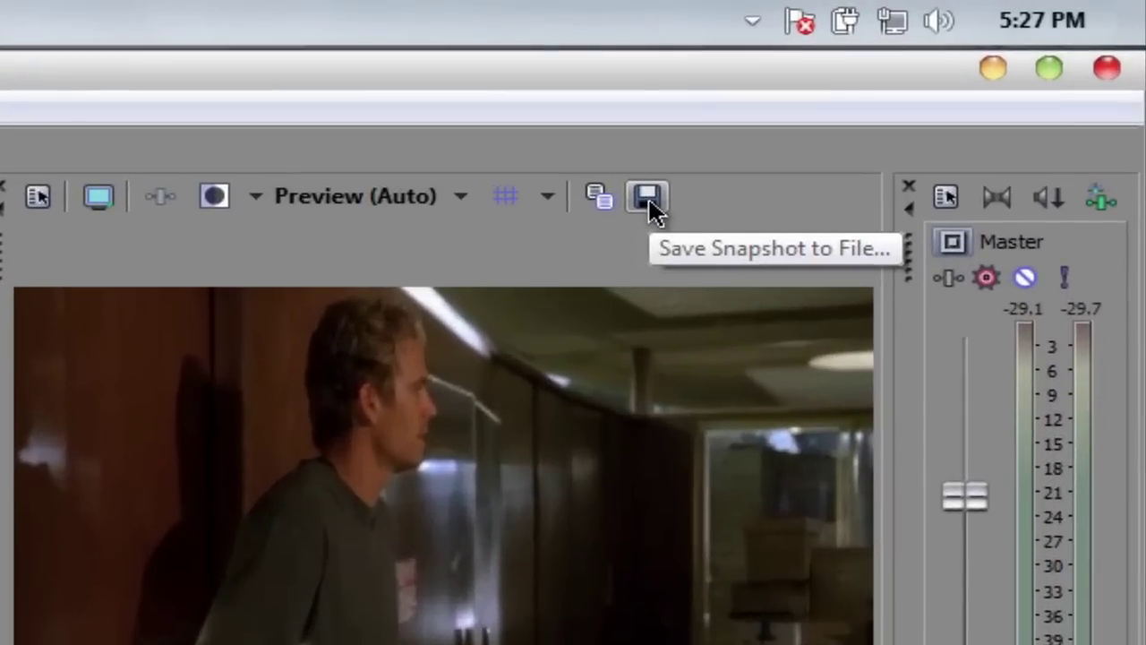
Save the current movie frame as a JPEG snapshot named Image1 in the Sony Vegas Tutorial Projects folder.
click(648, 199)
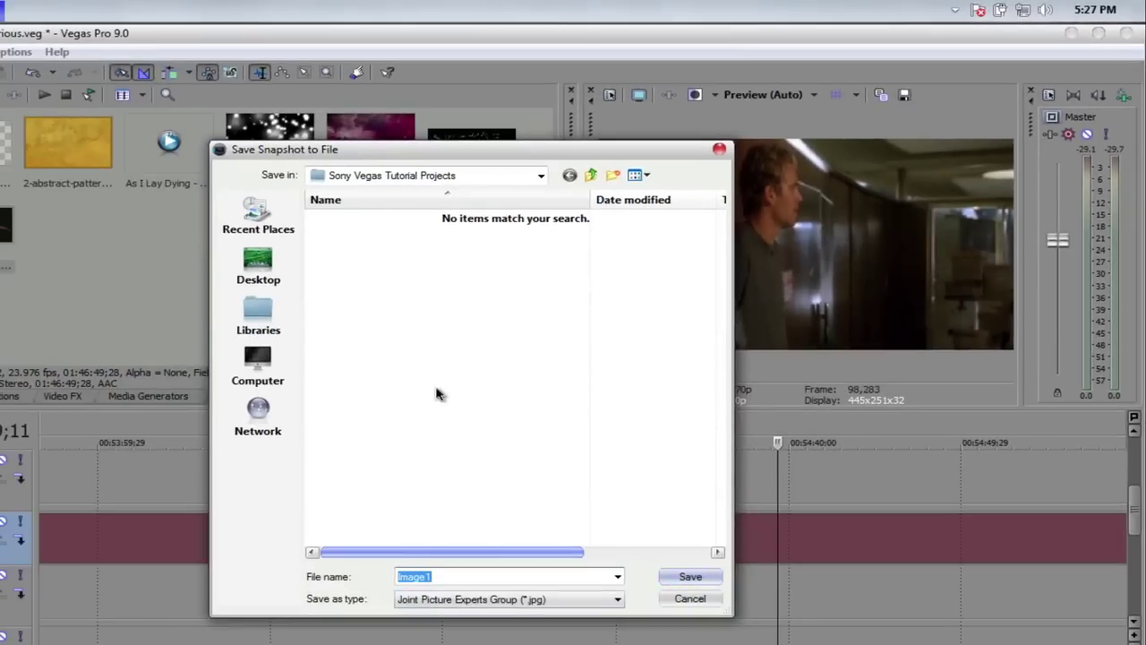
click(438, 578)
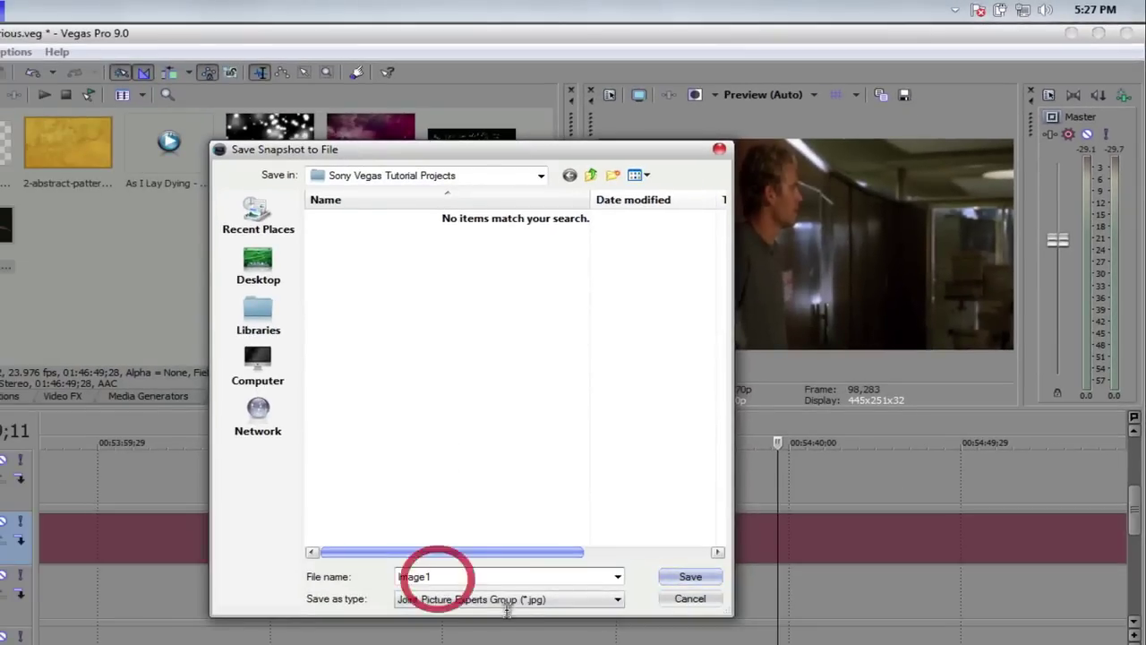
click(688, 578)
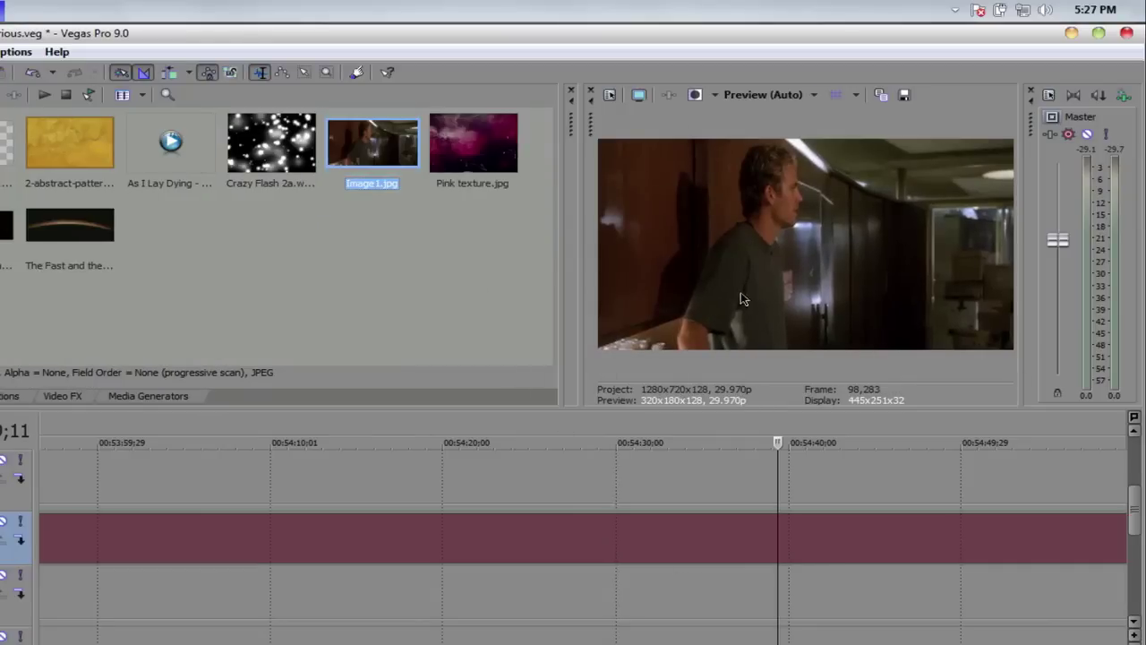
Go to the movie frame at 00:54:13;13 and save it as a JPEG snapshot named Image2.
click(543, 550)
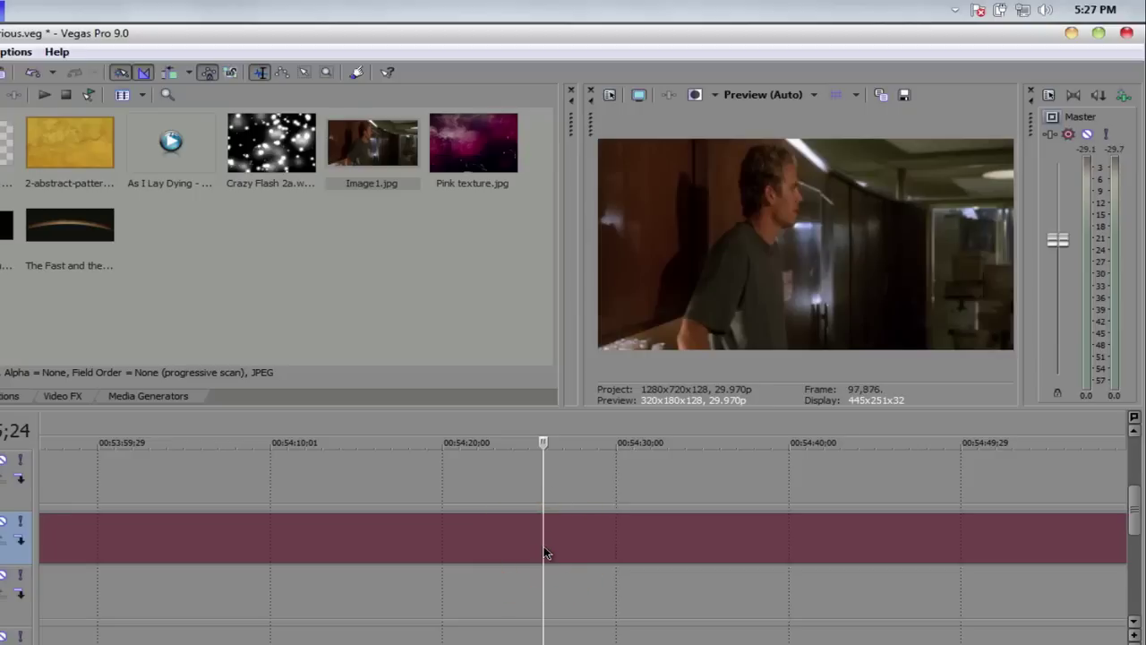
click(330, 540)
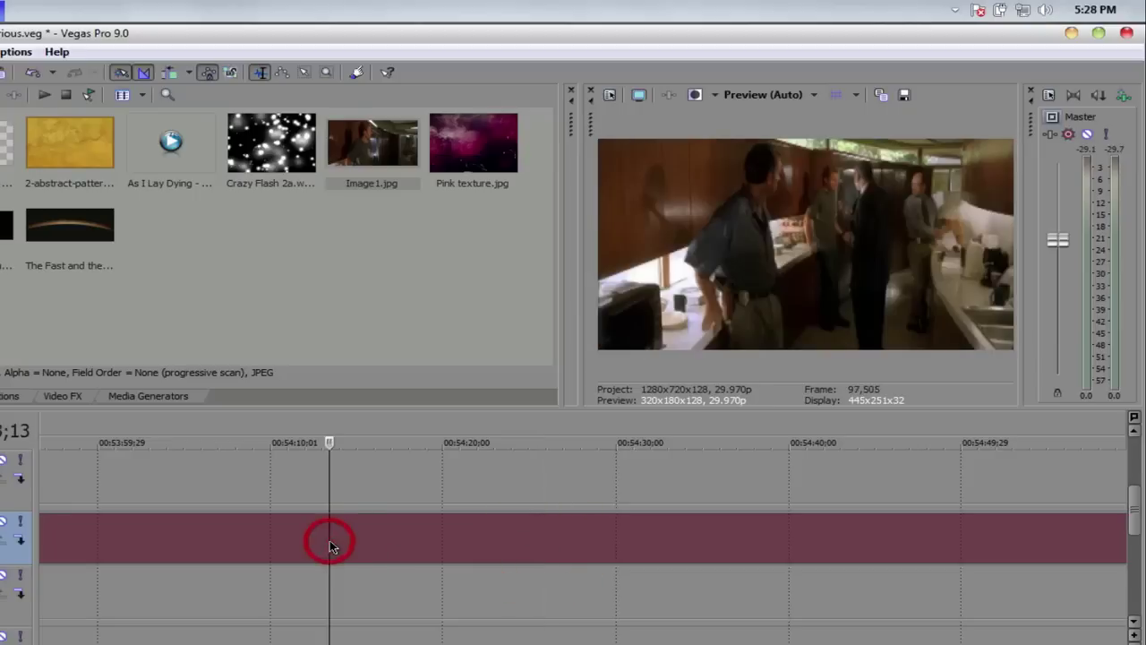
click(906, 95)
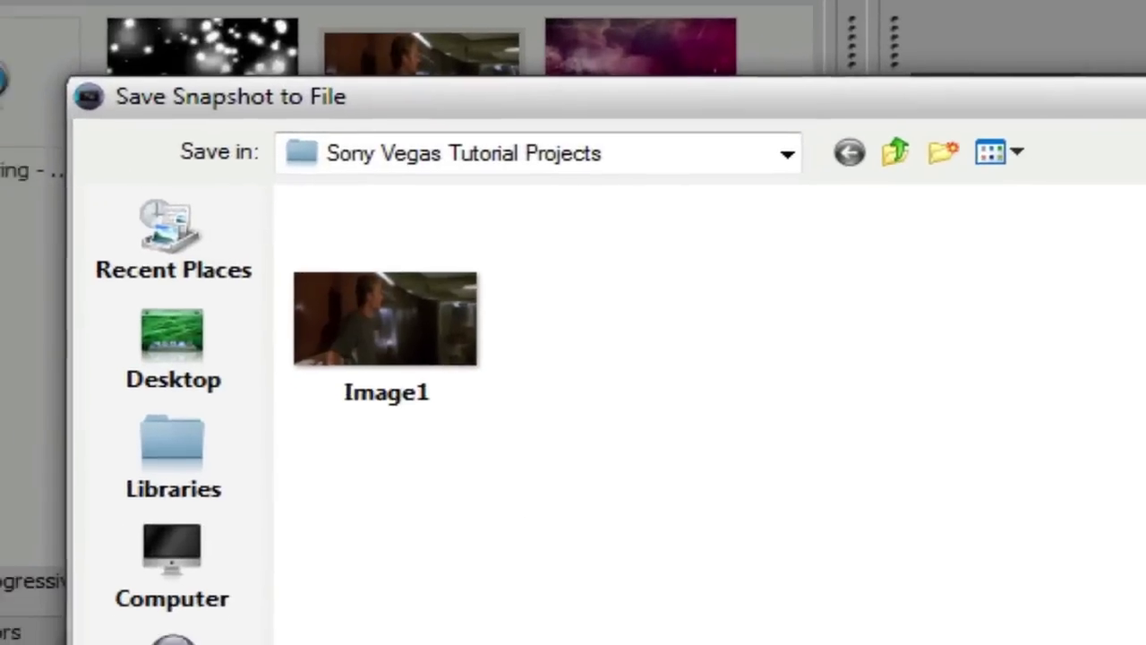
click(697, 575)
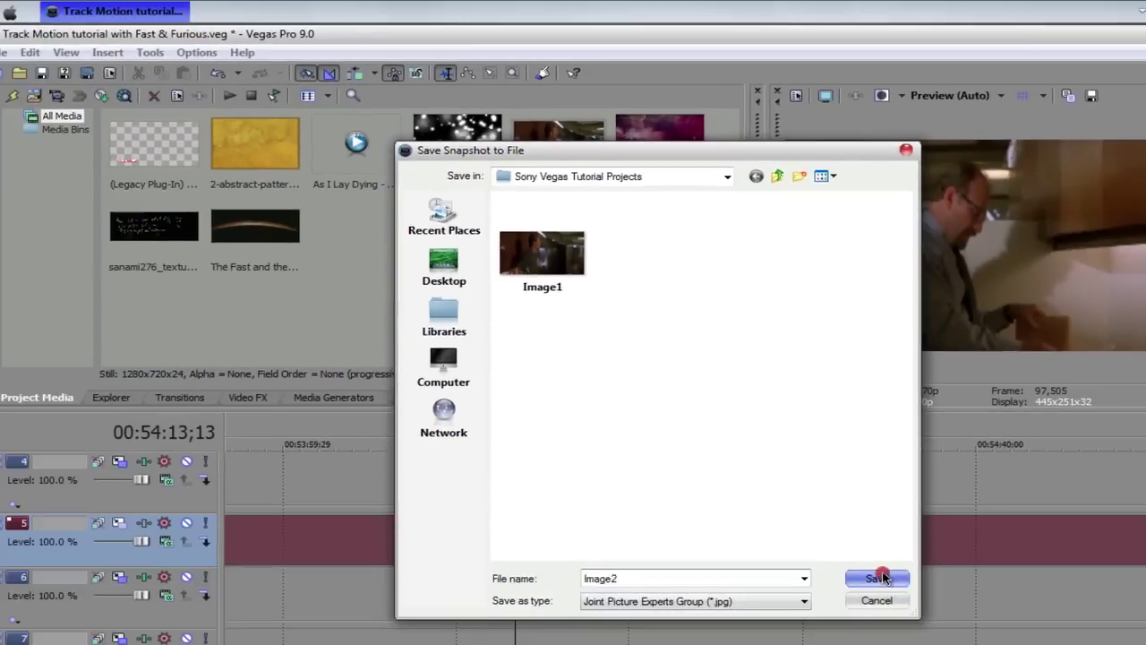
Go to the movie frame at 00:54:29;05 and save it as a JPEG snapshot named Image3.
click(358, 535)
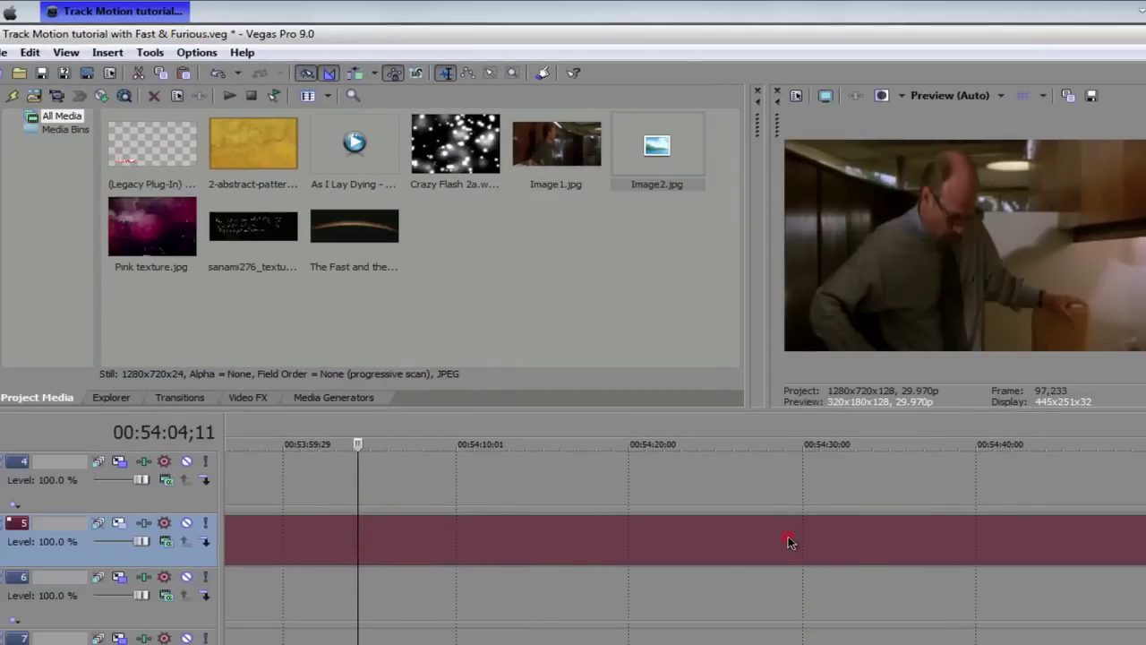
click(788, 538)
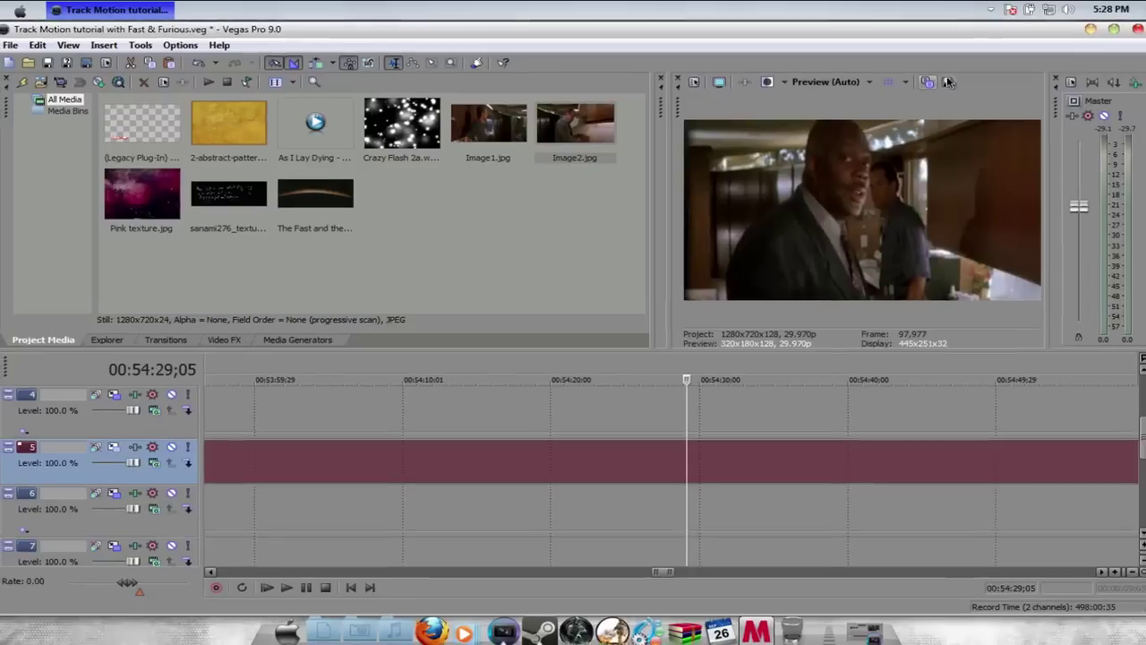
click(1090, 95)
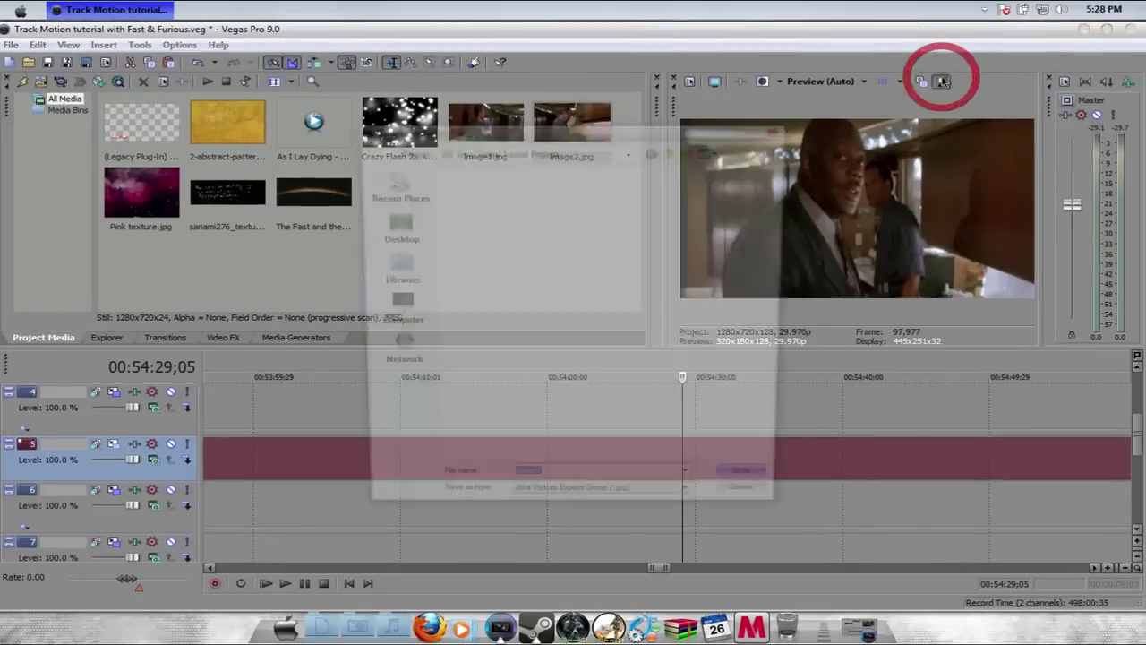
click(766, 493)
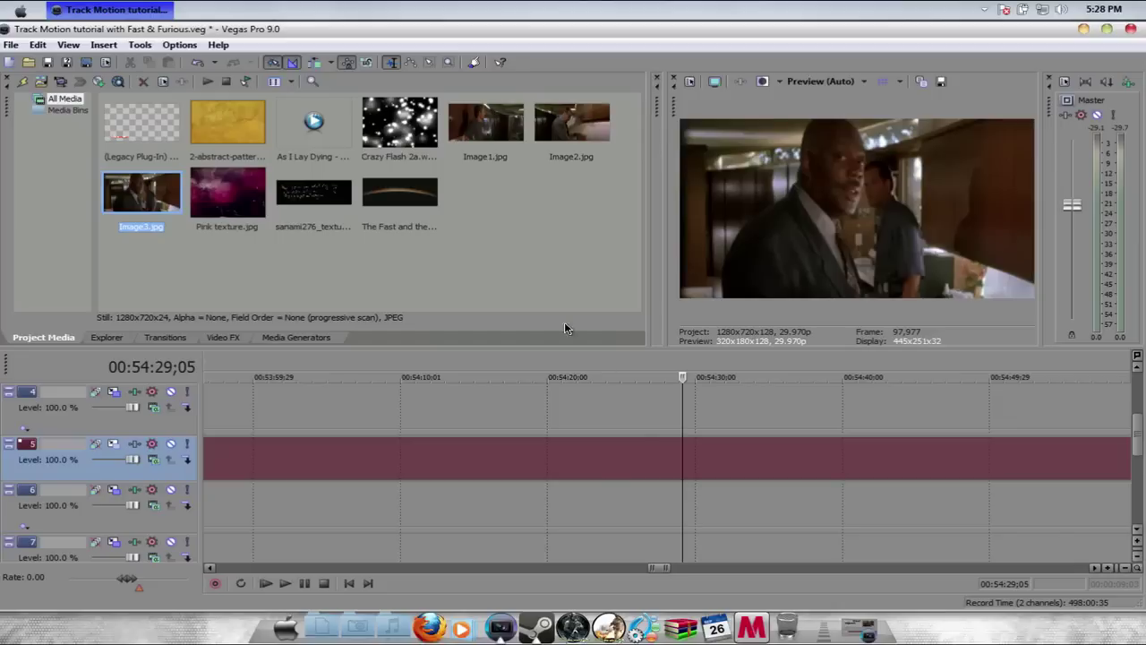
Open Track Motion for track 5 and enable both 2D Shadow and 2D Glow.
click(140, 44)
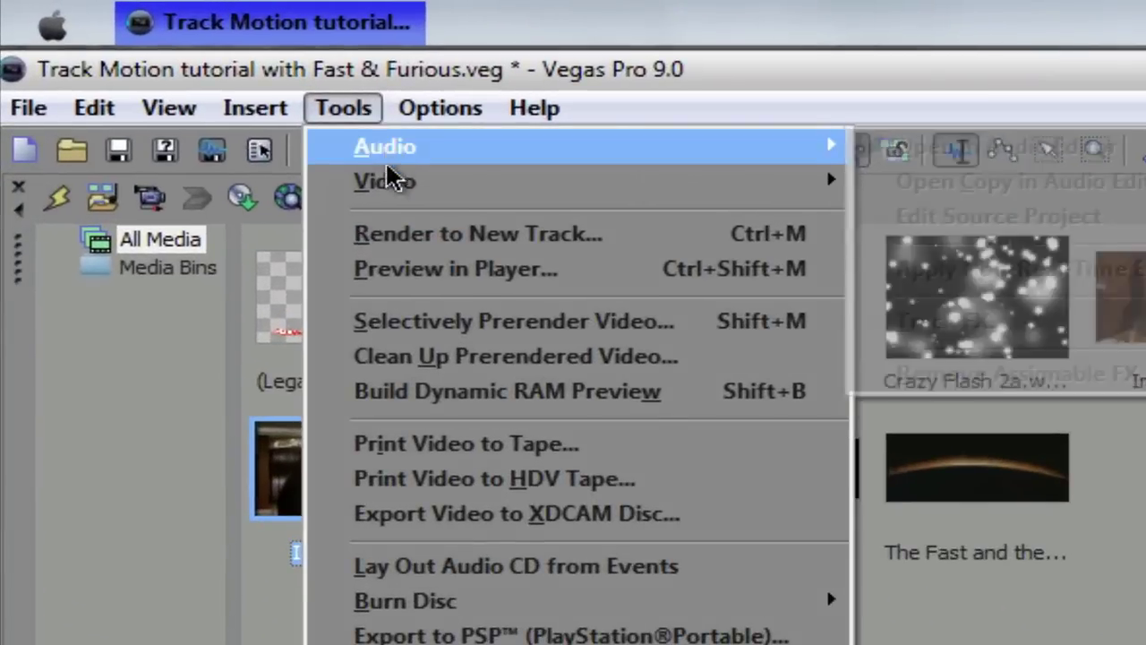
mouse_move(158, 76)
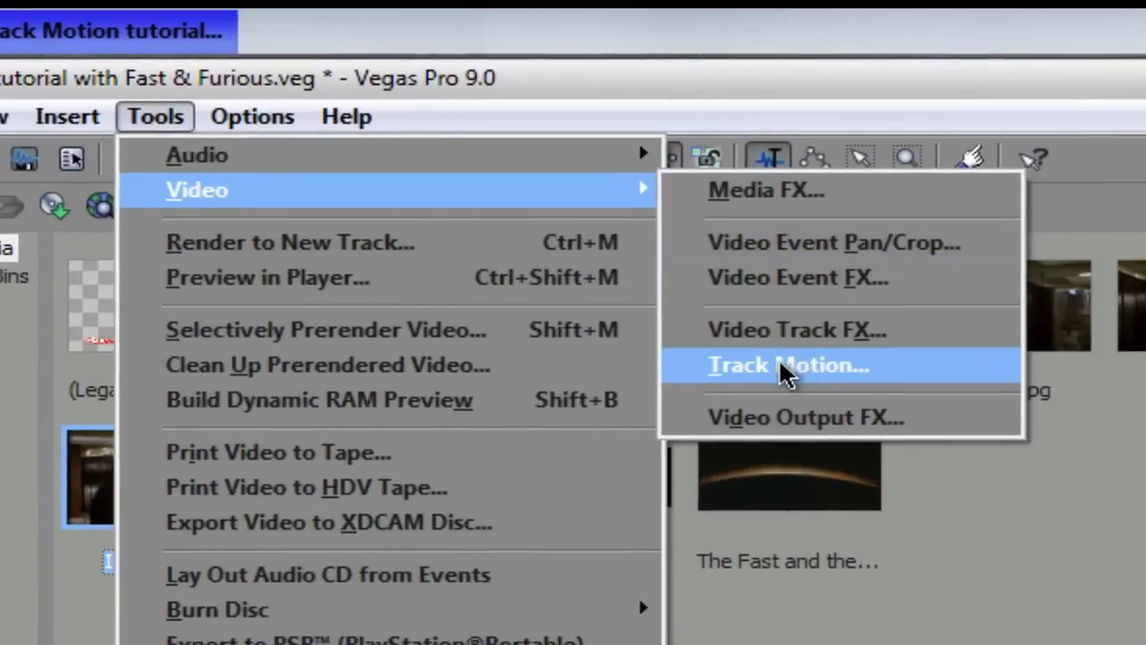
click(922, 365)
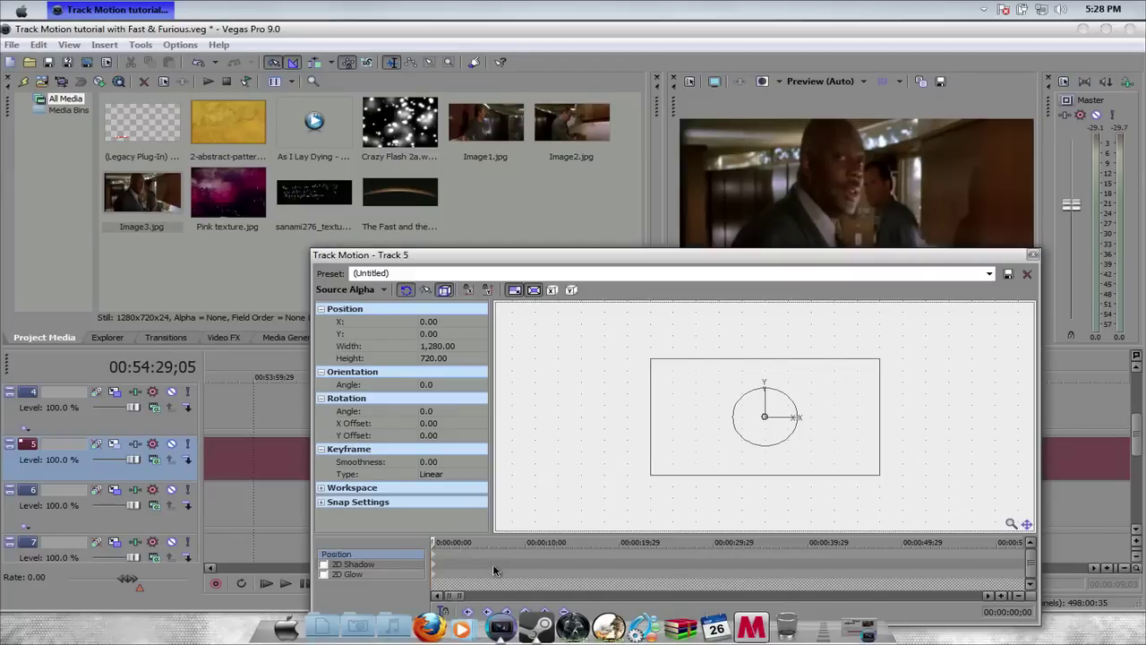
click(325, 564)
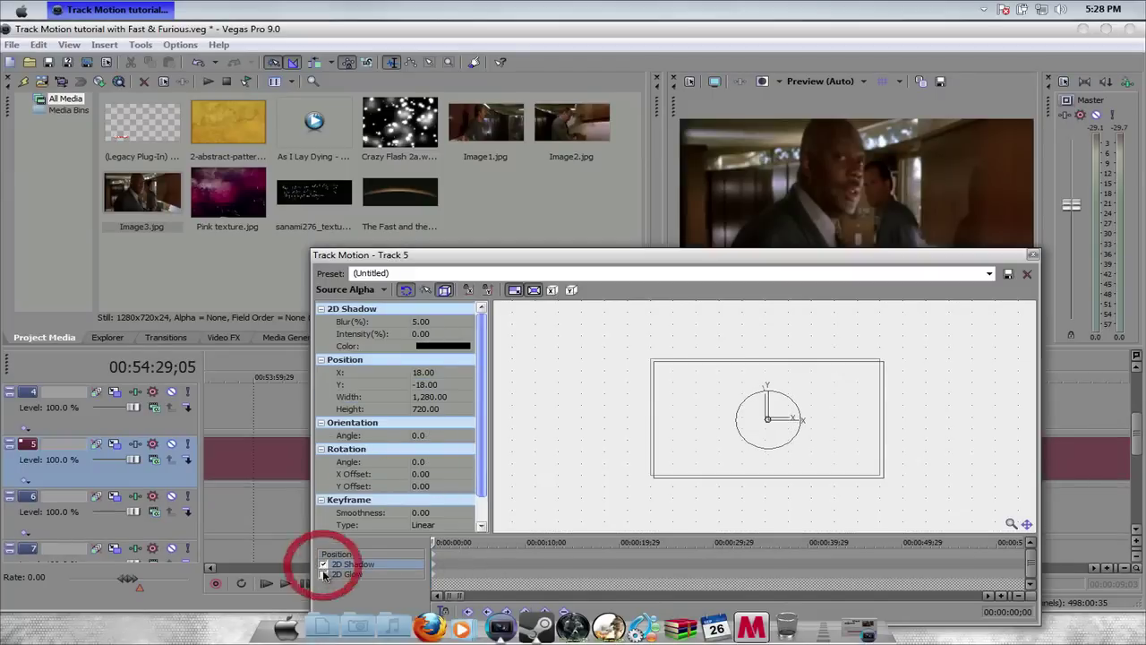
click(324, 574)
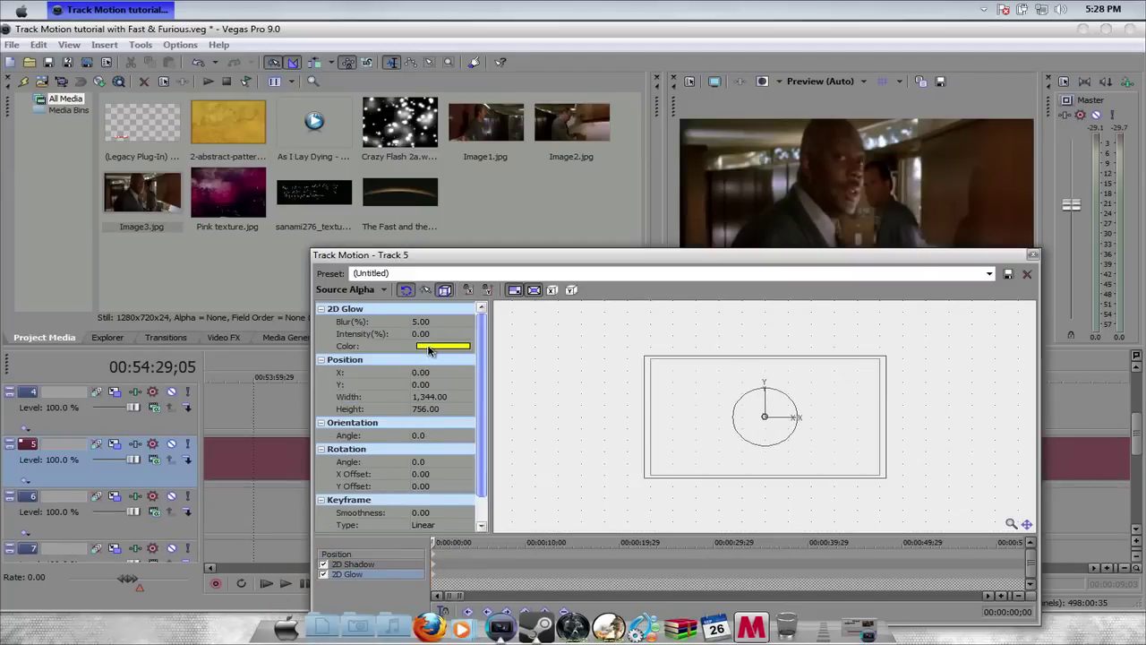
Select the 2D Glow color property and shrink the glow frame to about 445 by 250.
click(431, 347)
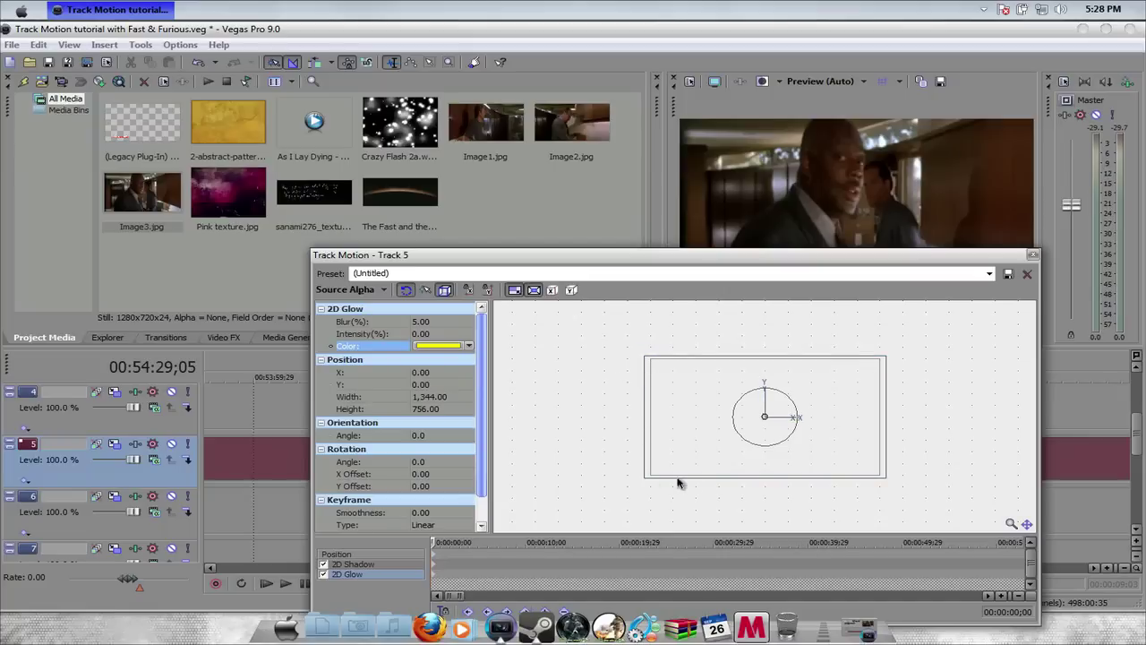
drag(639, 376, 661, 431)
drag(825, 360, 801, 365)
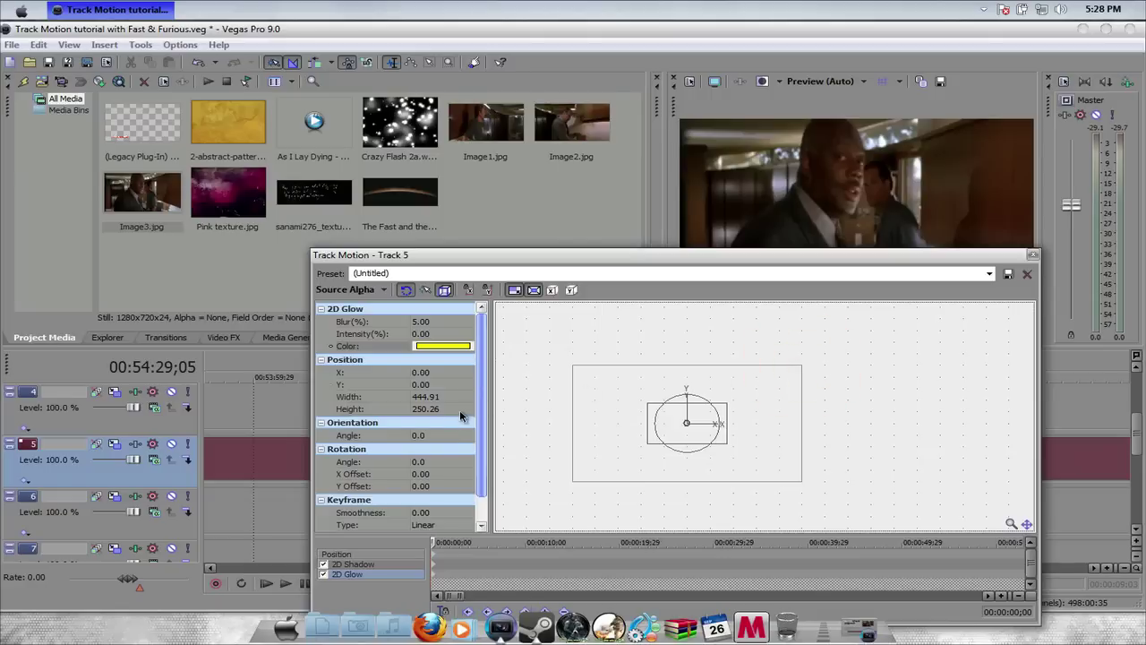
At 00:00:22;16, shrink the 2D Shadow to about 457 by 257, move it to about X 14, Y 71, and close Track Motion.
click(598, 563)
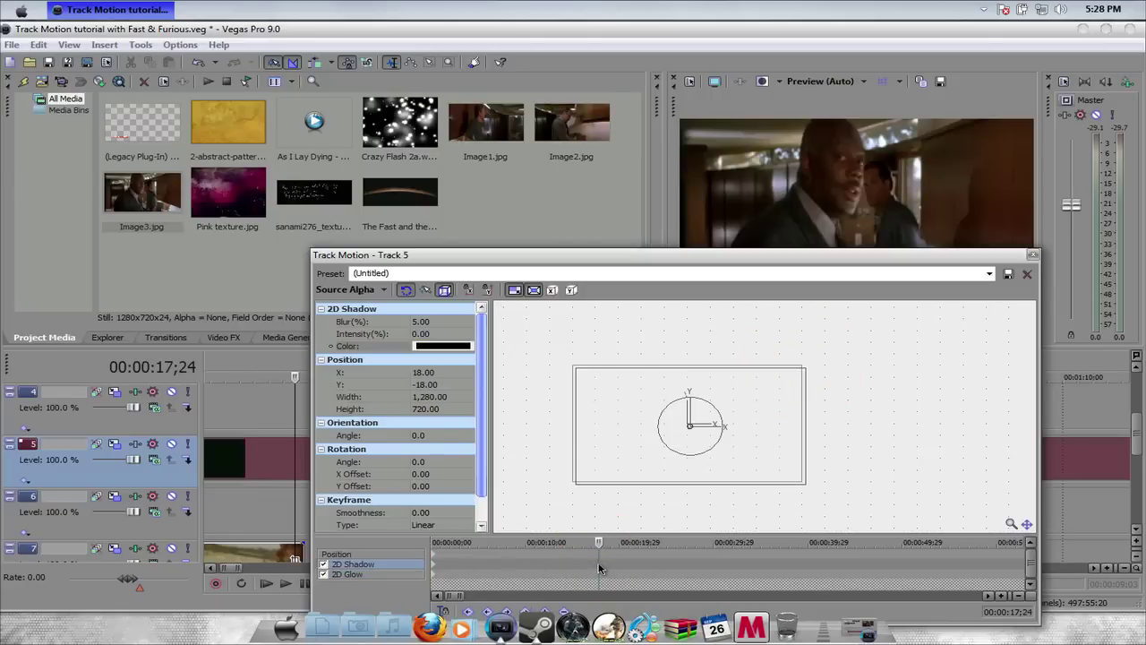
click(644, 565)
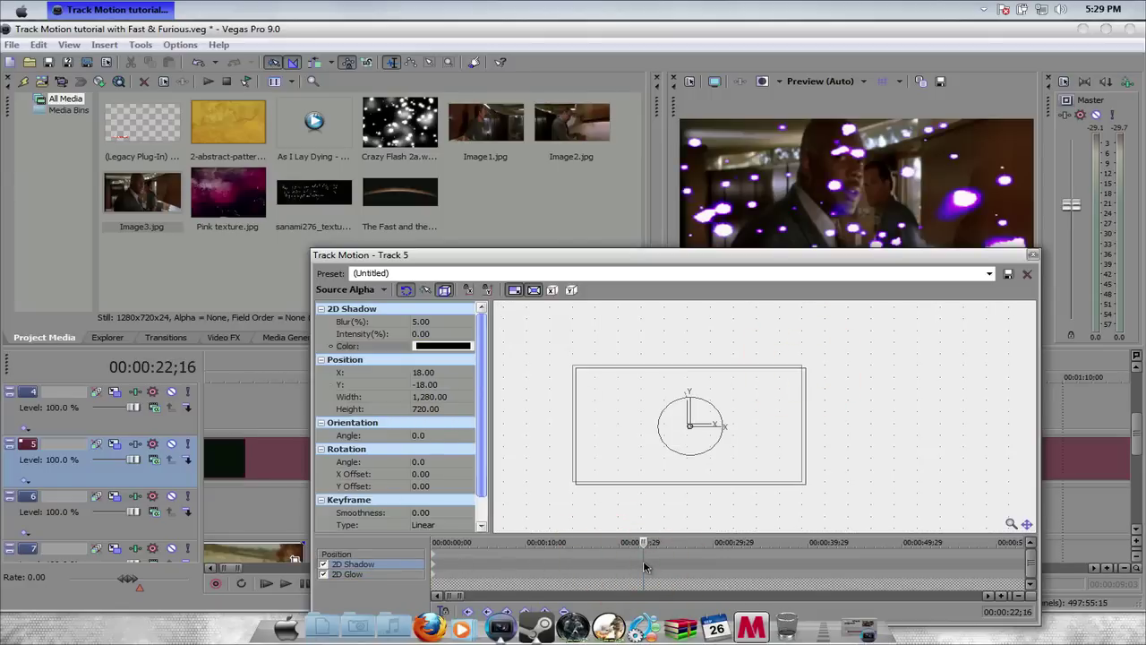
drag(579, 377, 643, 430)
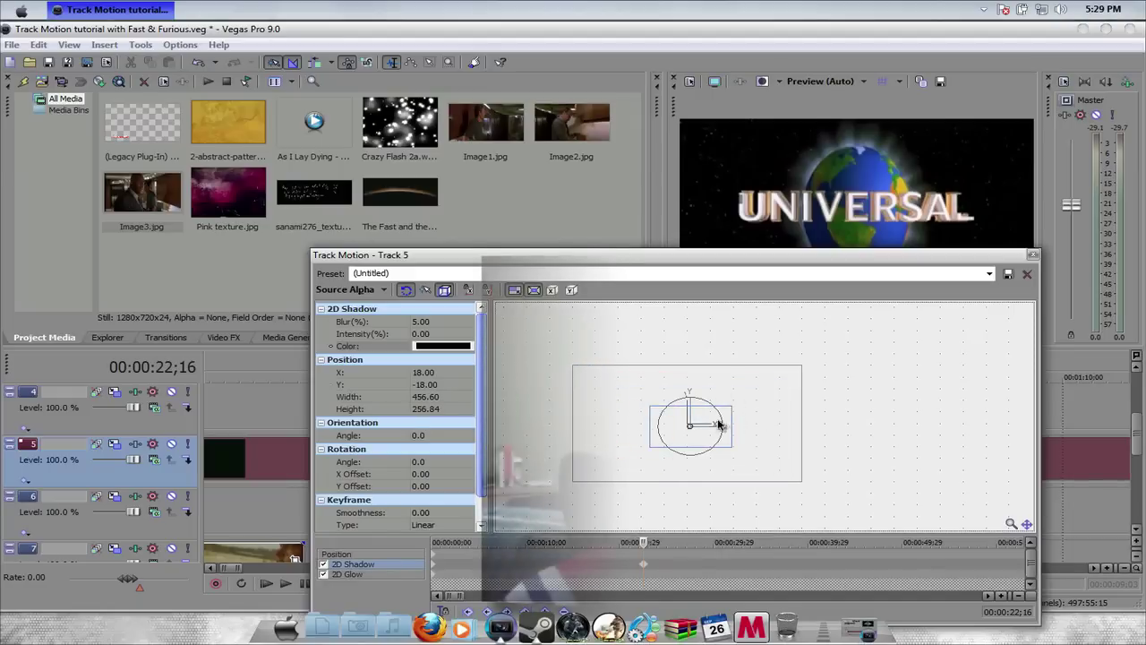
drag(722, 422, 709, 409)
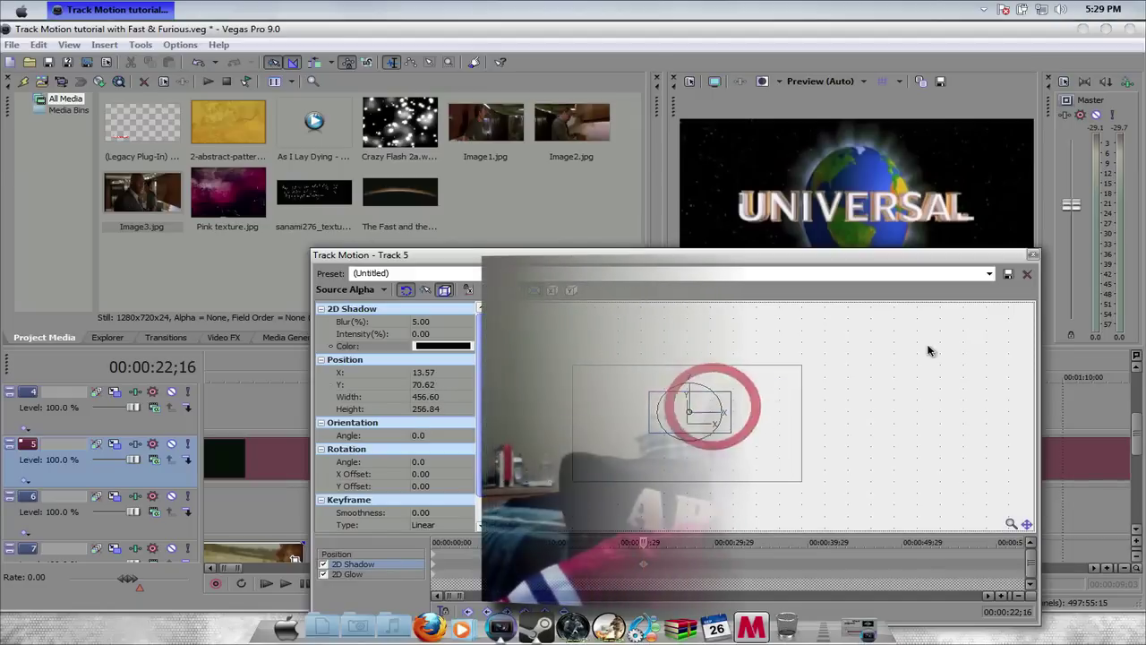
click(1032, 254)
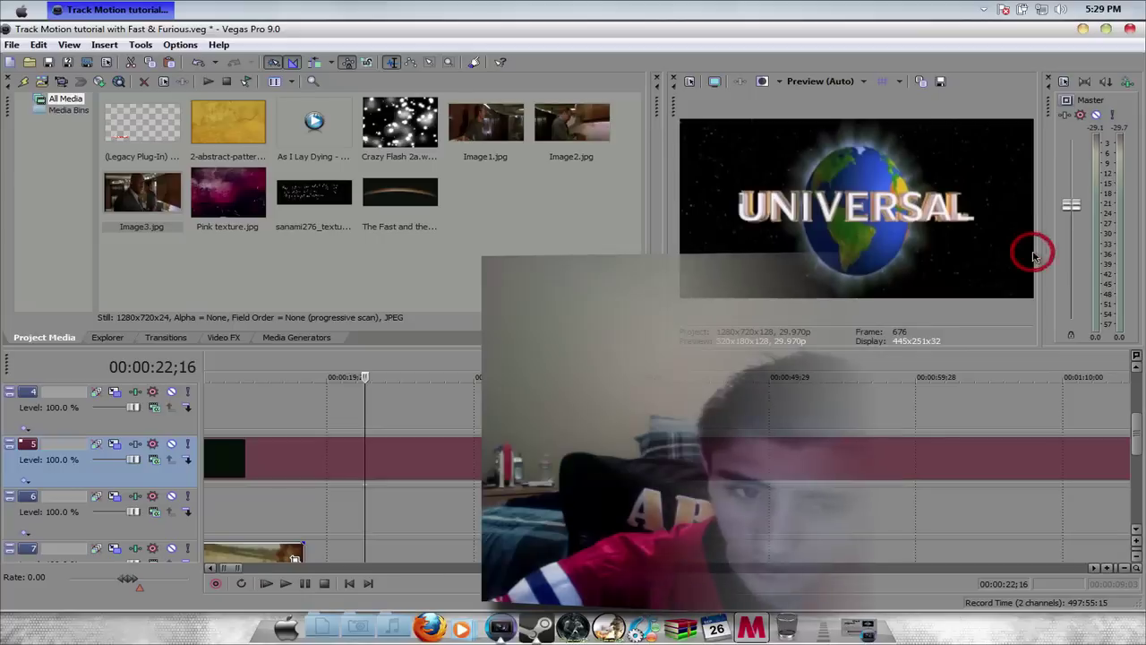
Examine the movie clip on track 5 at several points between about 20 seconds and 1 minute.
click(290, 465)
click(345, 463)
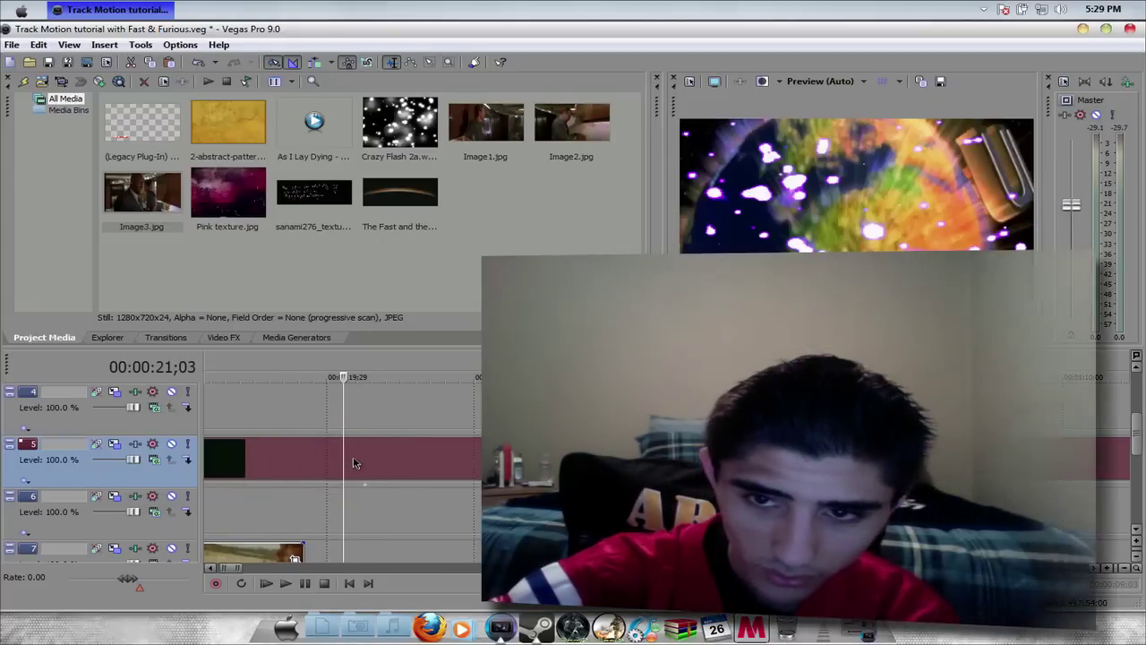
click(354, 463)
click(421, 461)
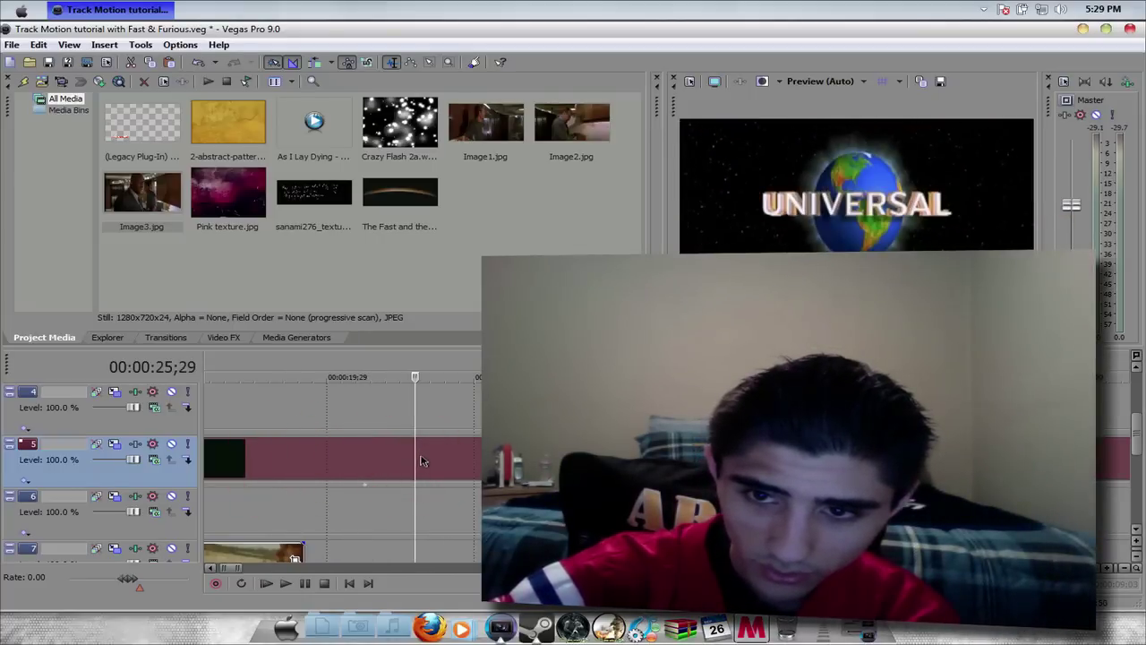
click(473, 459)
click(424, 463)
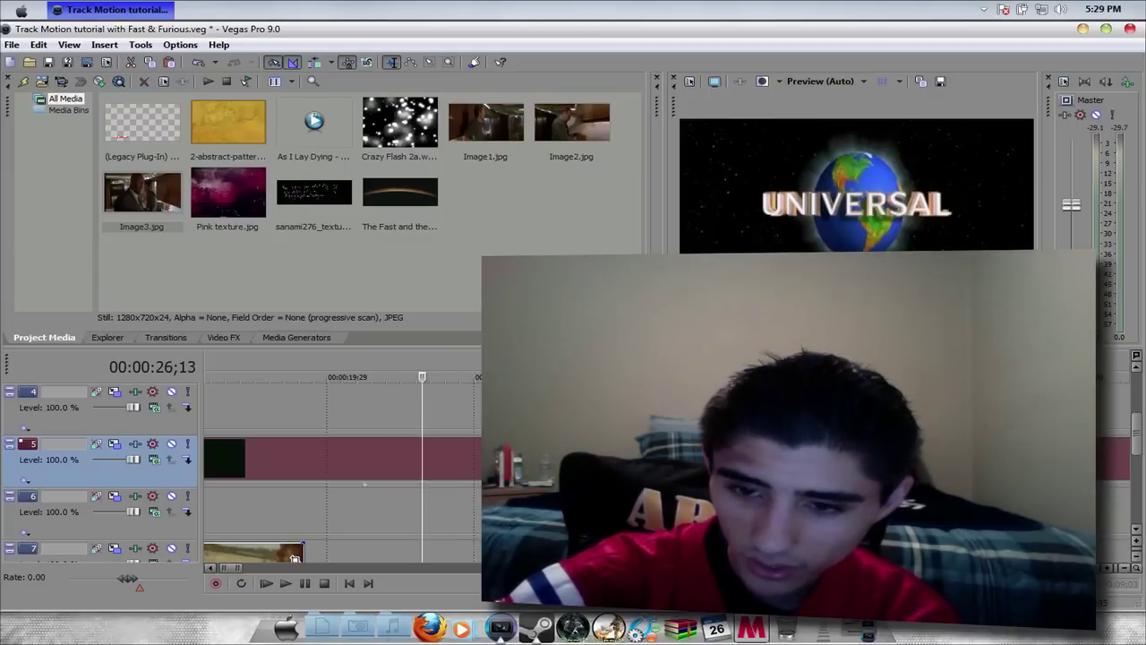
click(841, 461)
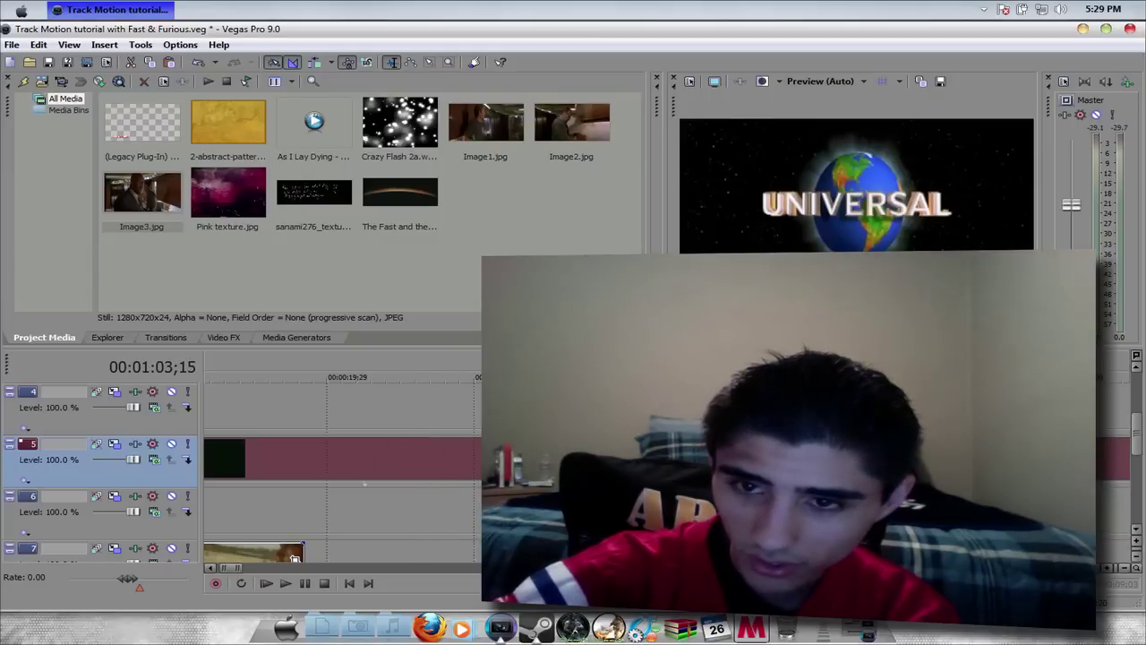